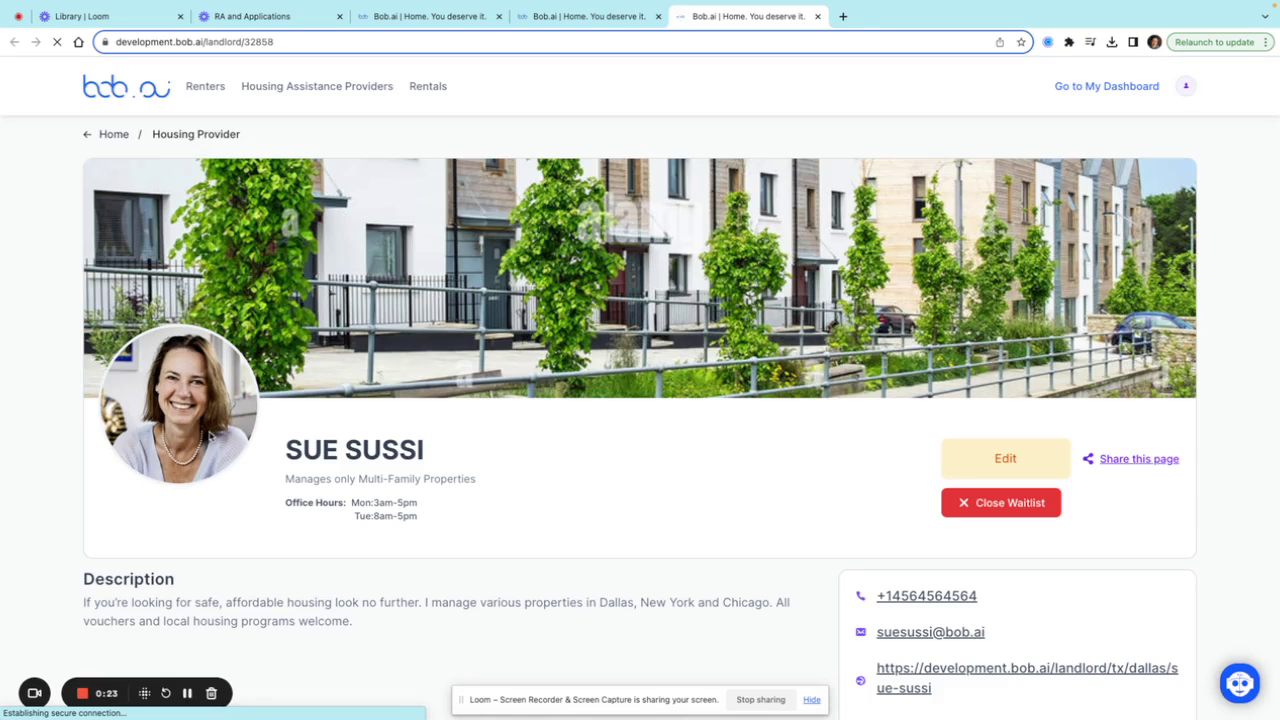
left_click(1010, 460)
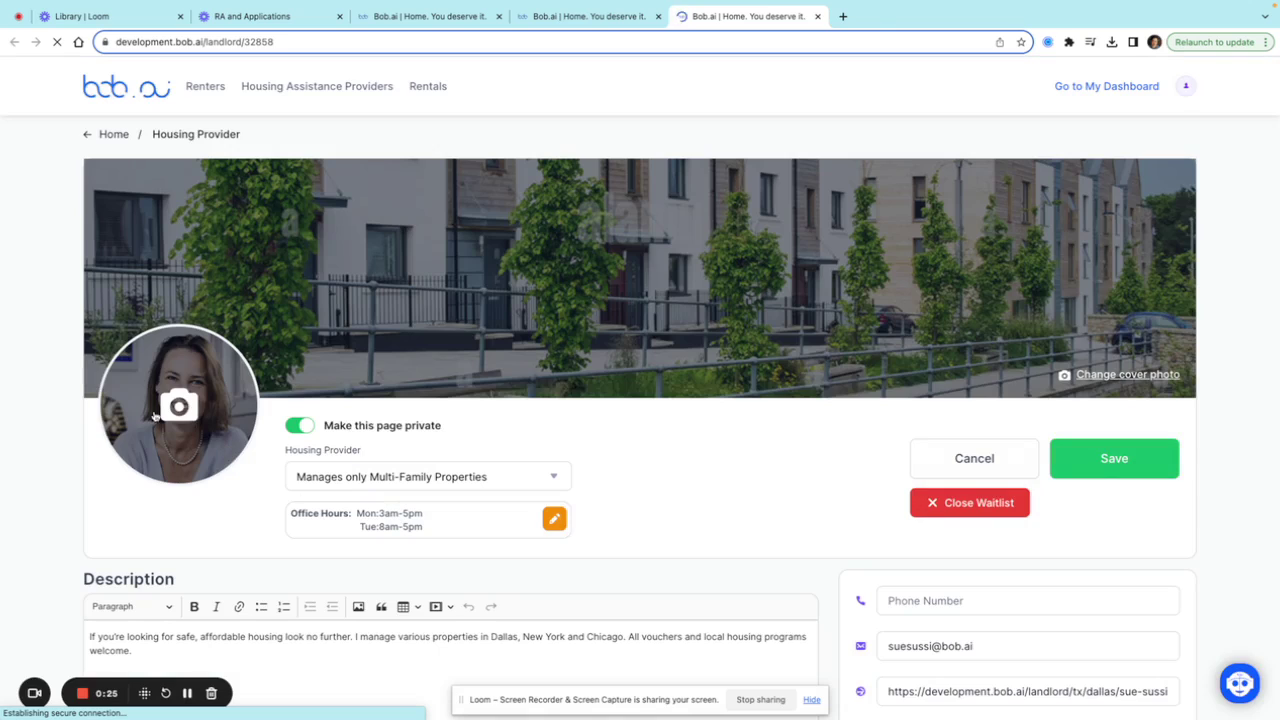
left_click(452, 478)
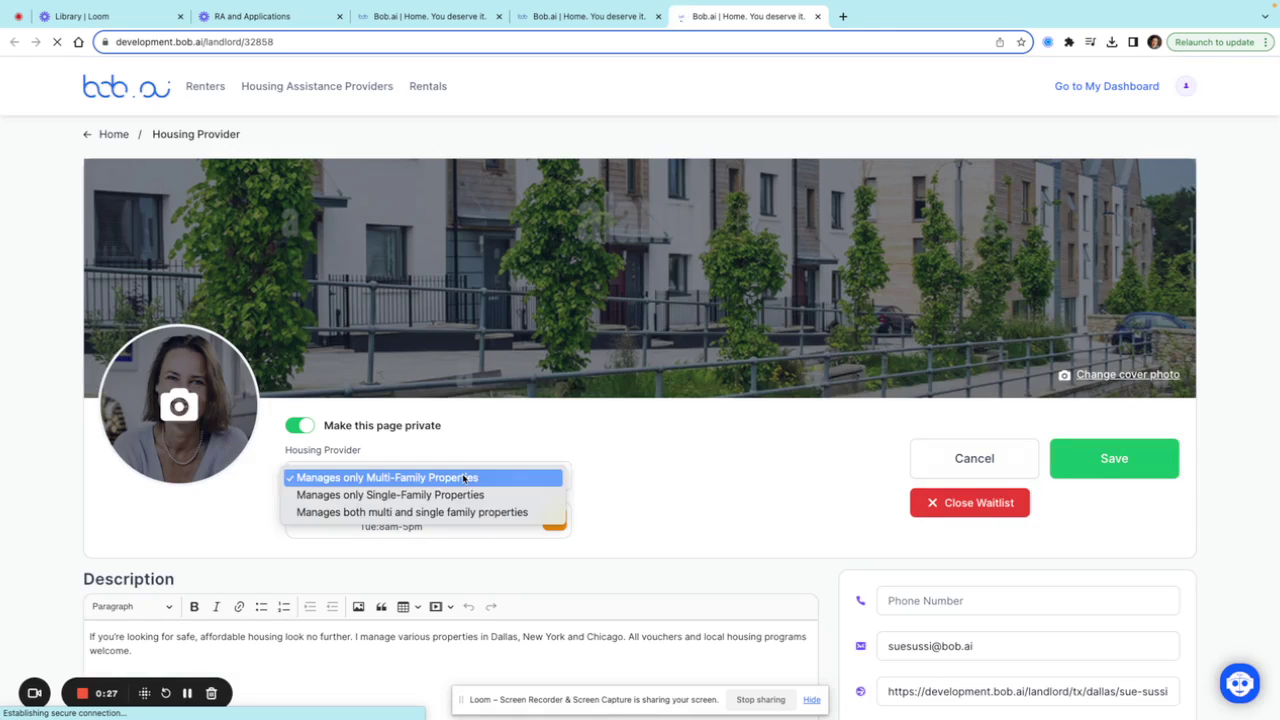
left_click(606, 420)
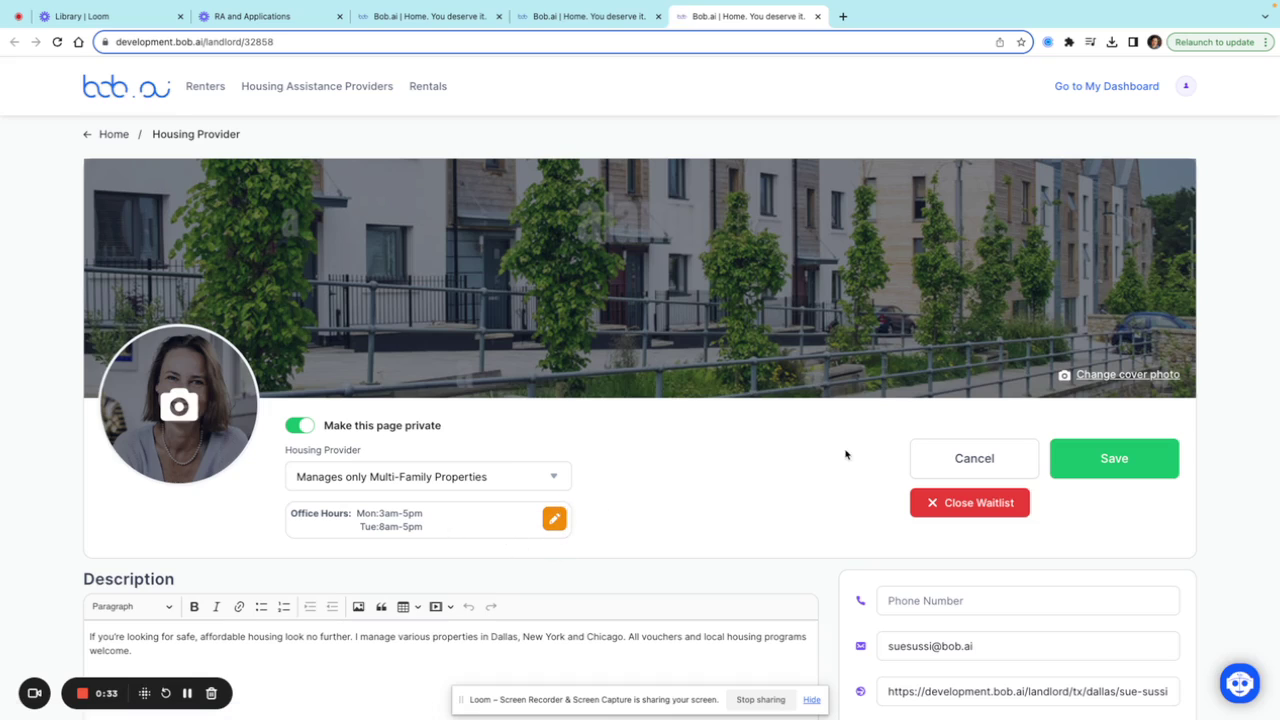
scroll(838, 394, "down", 3)
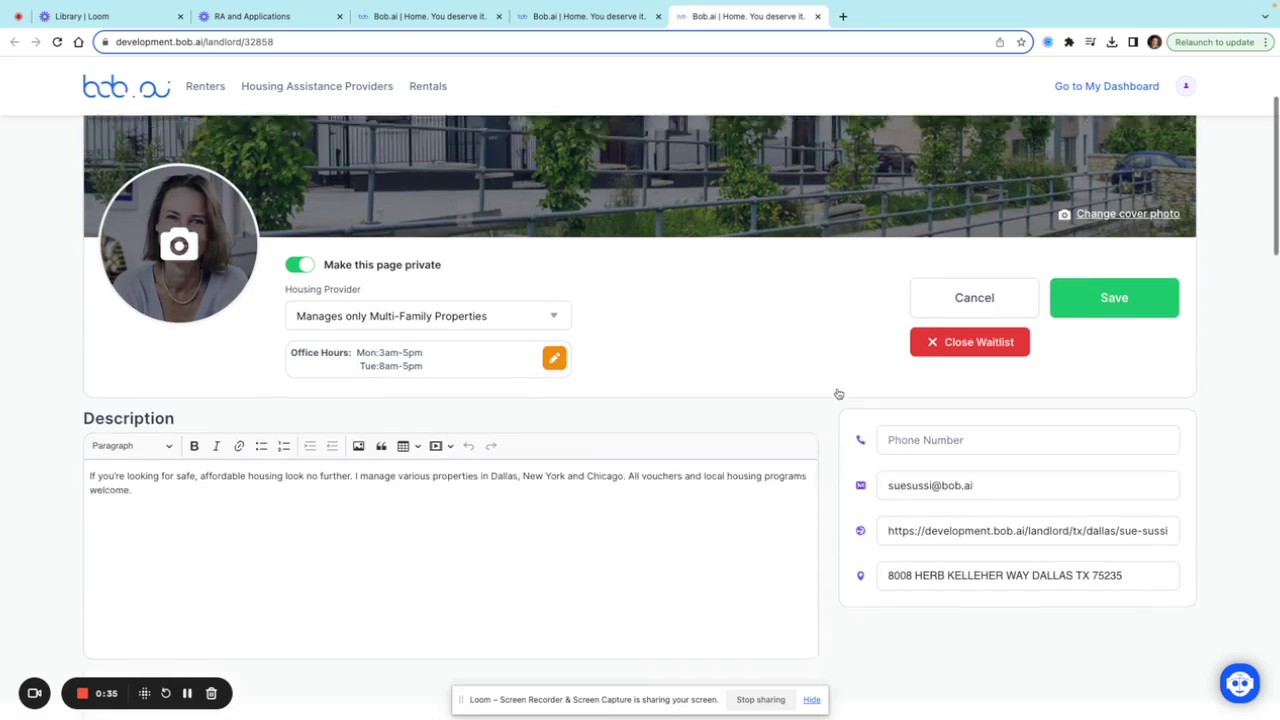
left_click(565, 481)
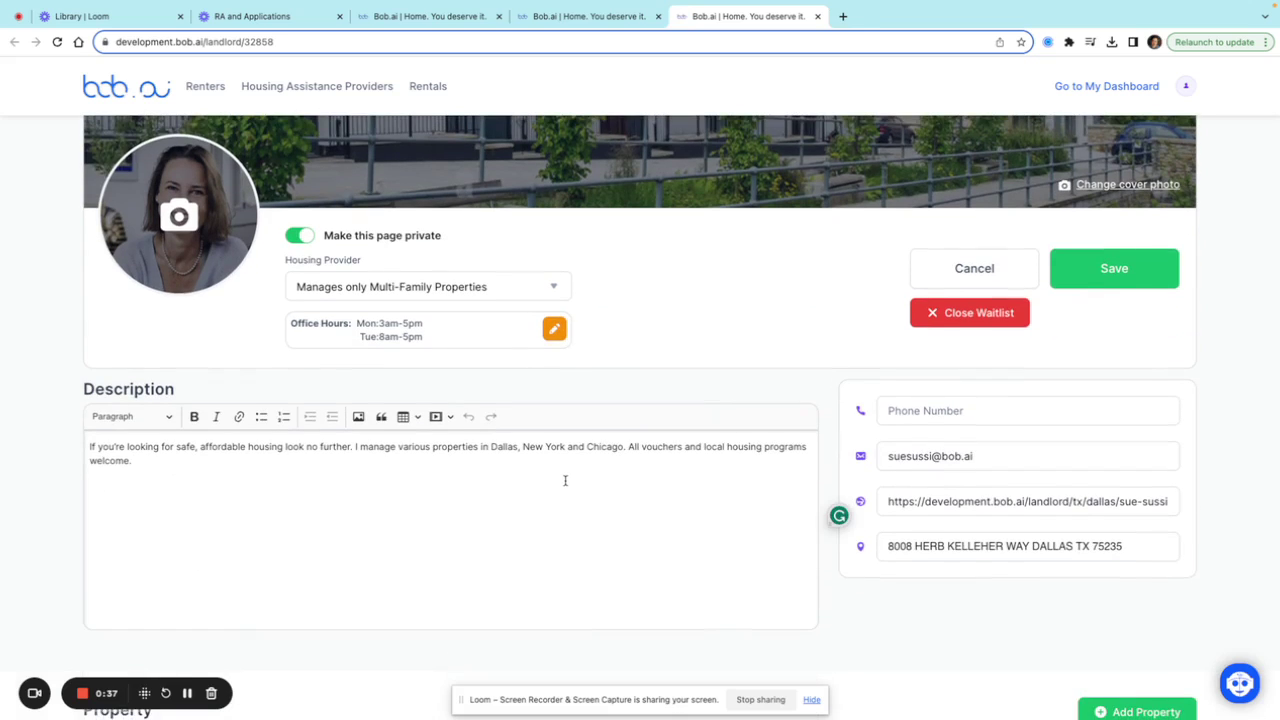
left_click_drag(134, 461, 165, 446)
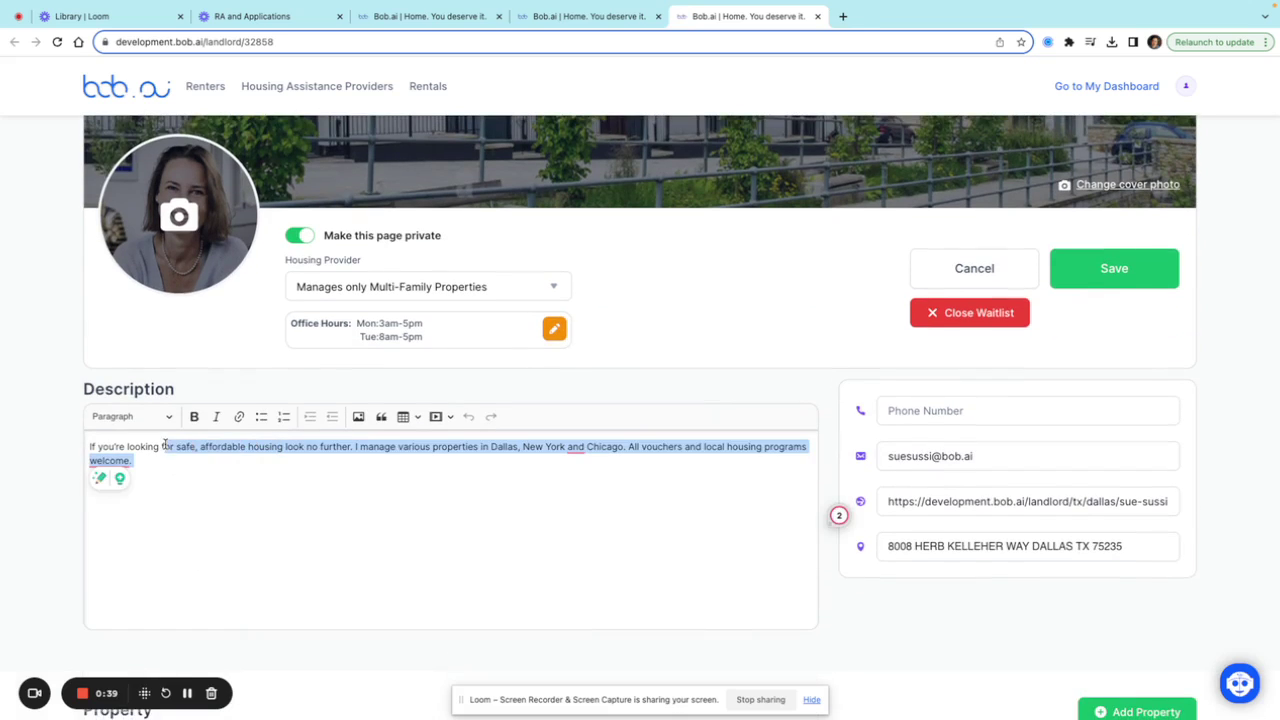
left_click(425, 507)
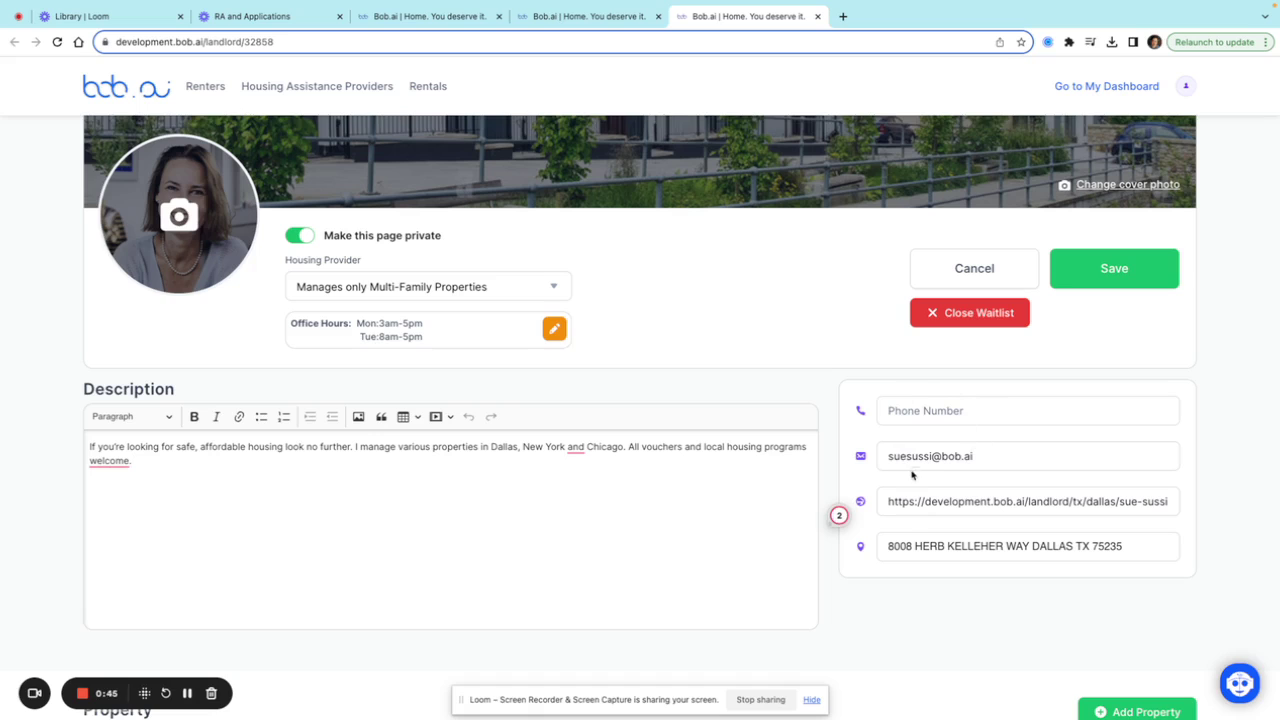
scroll(757, 489, "down", 3)
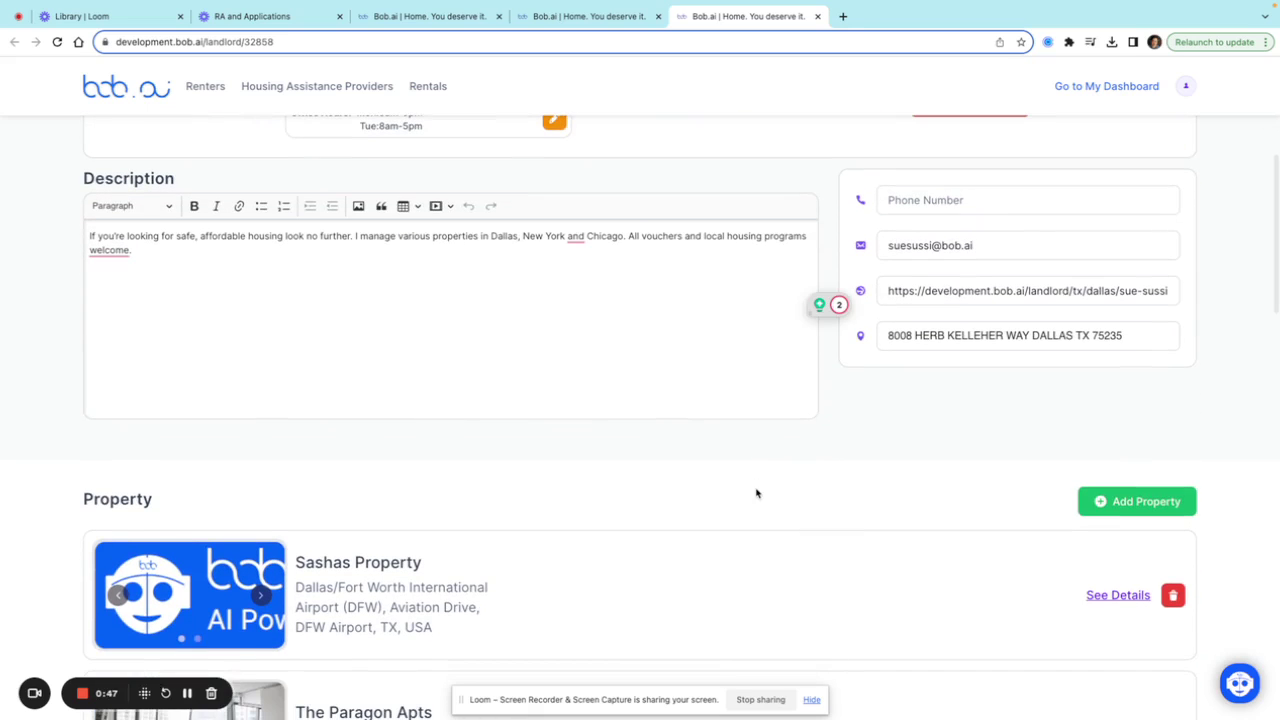
scroll(737, 397, "down", 4)
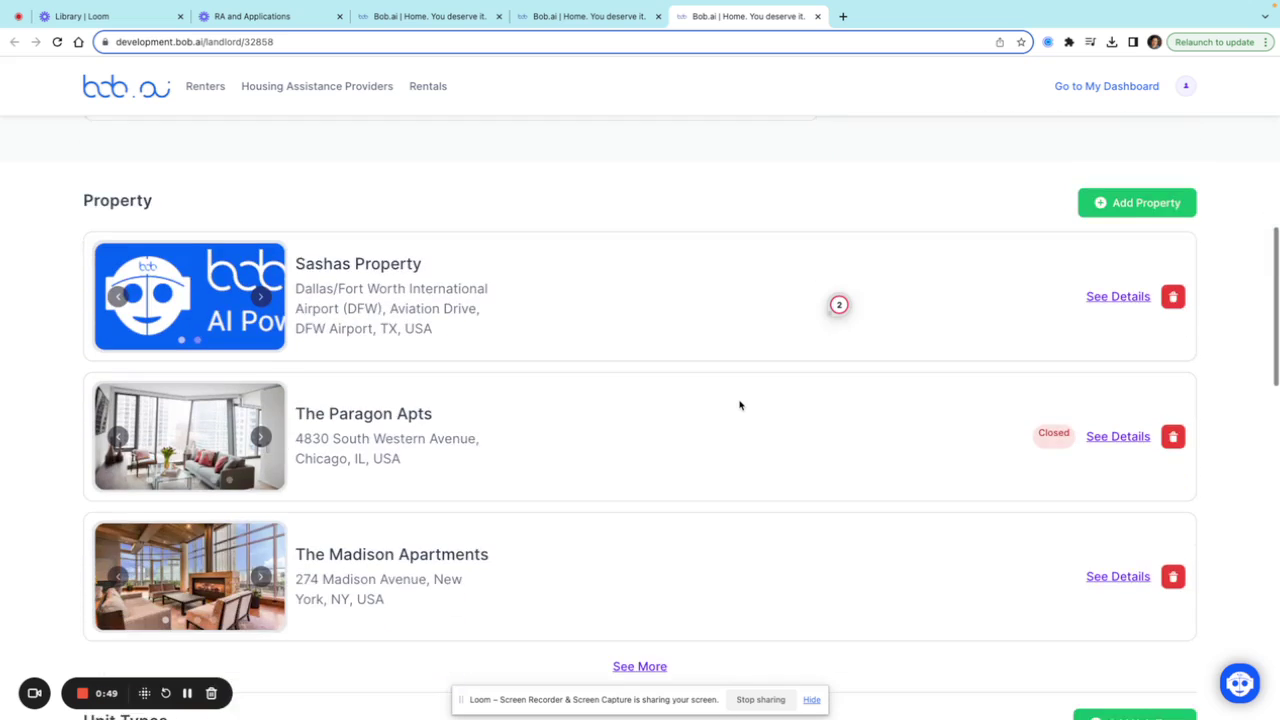
scroll(740, 405, "up", 3)
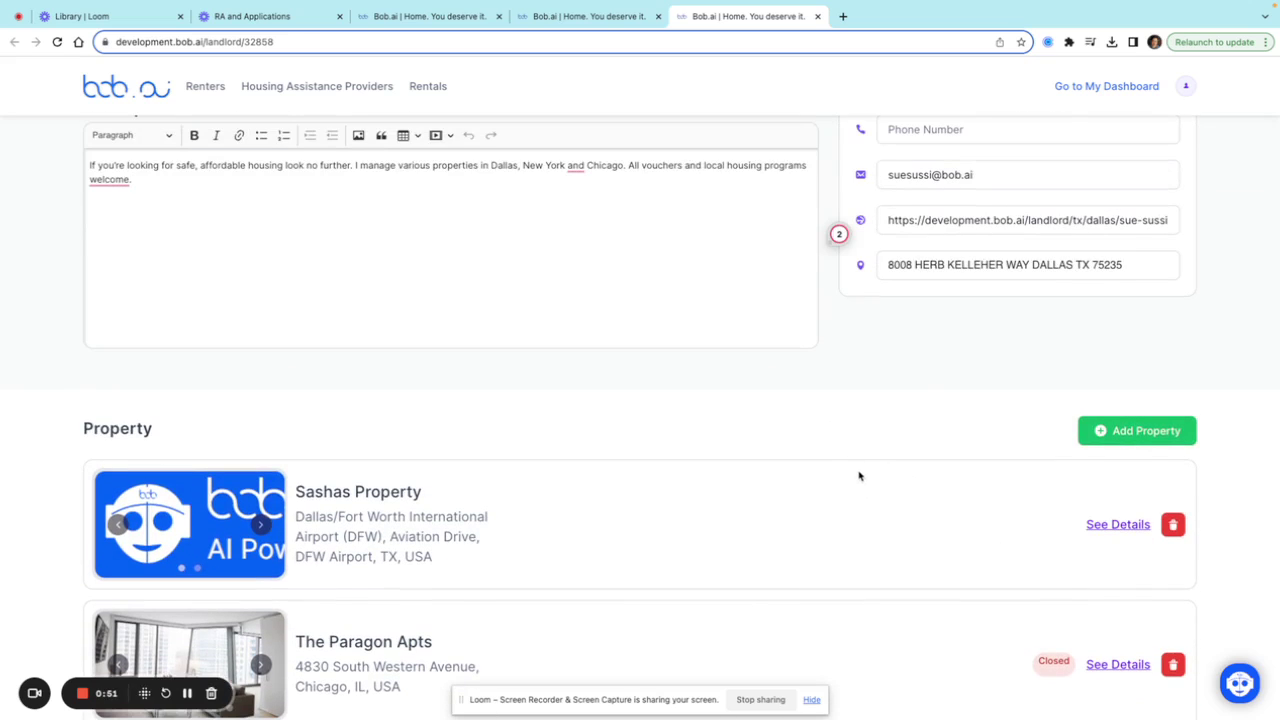
scroll(859, 477, "down", 1)
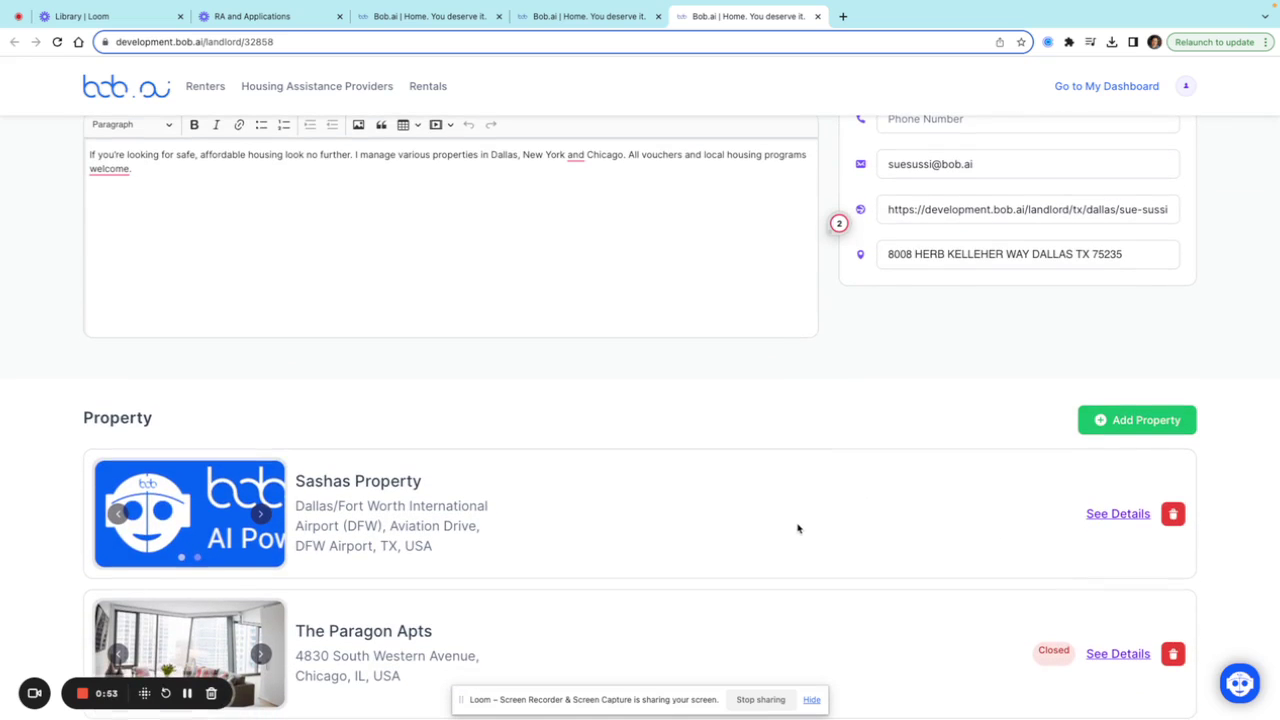
scroll(797, 528, "down", 1)
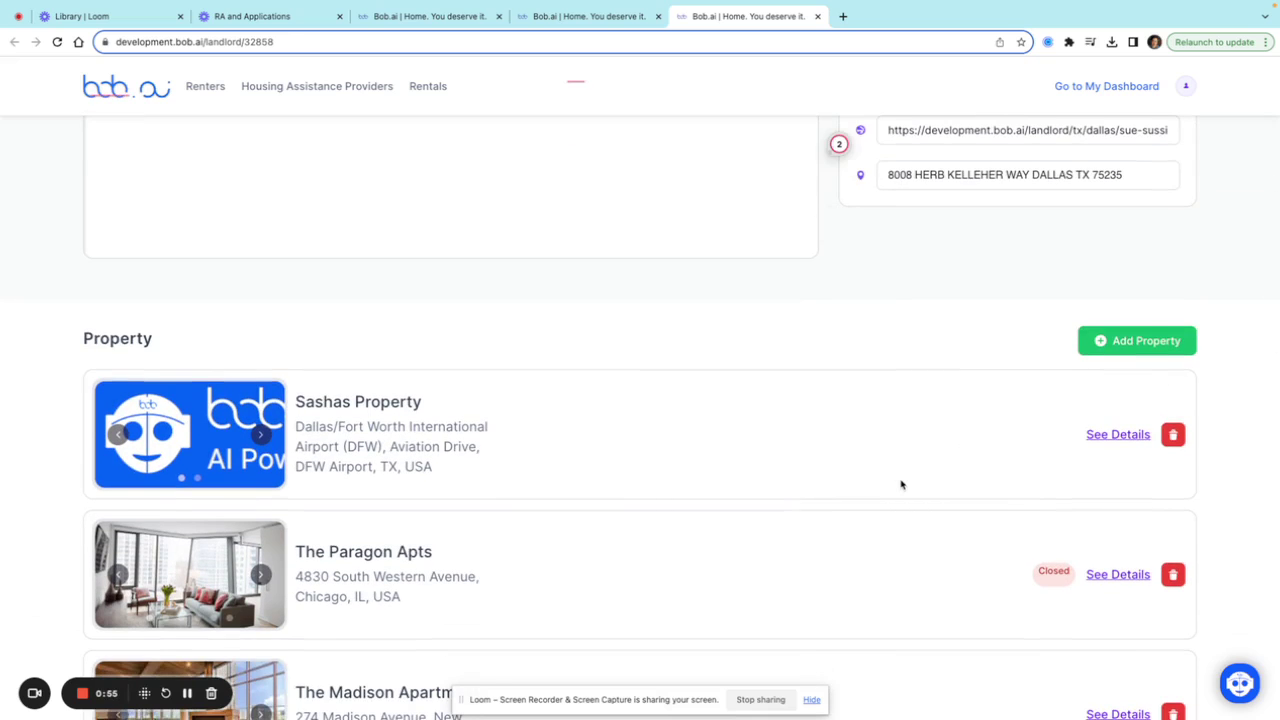
scroll(901, 485, "down", 3)
scroll(901, 485, "down", 5)
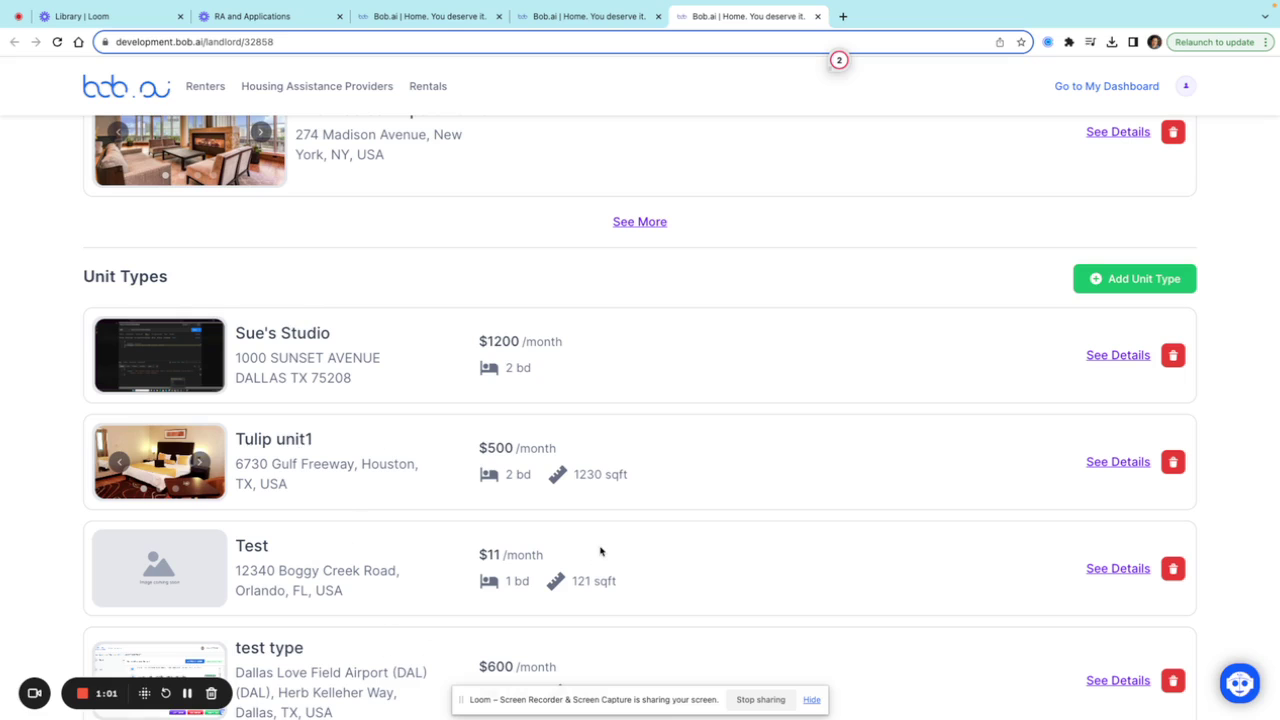
scroll(600, 550, "down", 7)
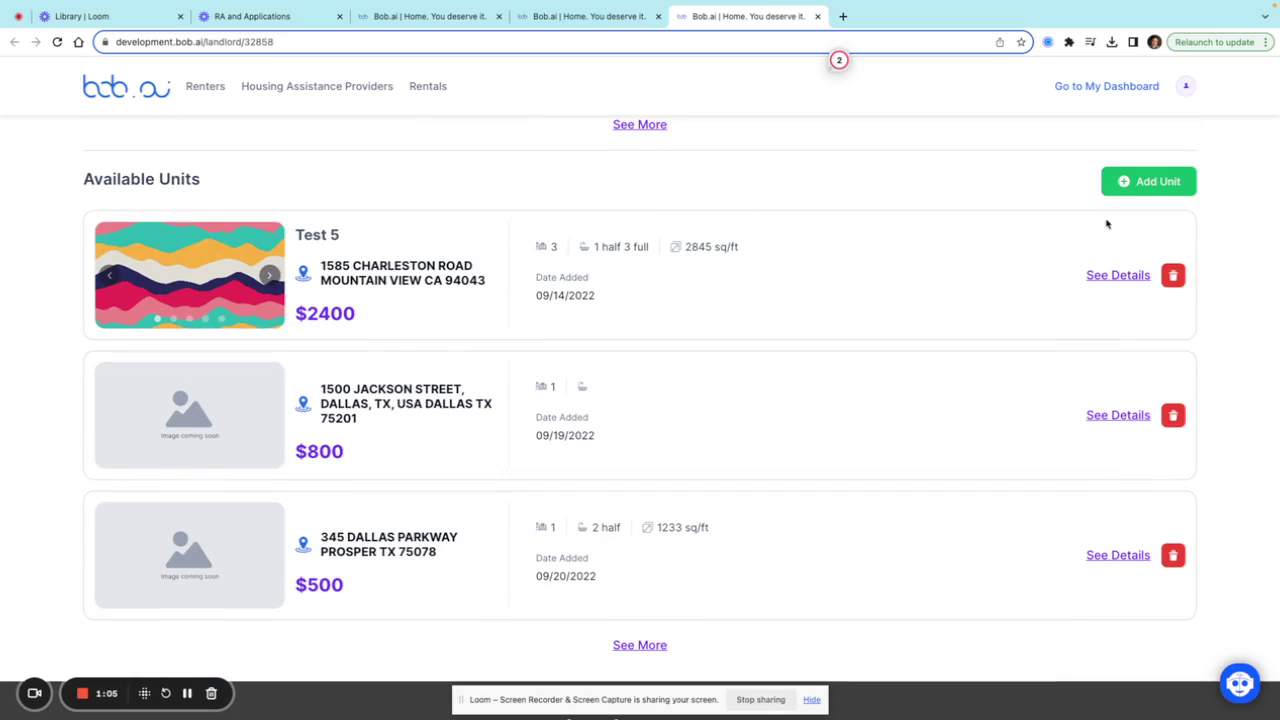
Step: Open the blank List My Unit form from the dashboard without choosing an existing floor plan
left_click(612, 18)
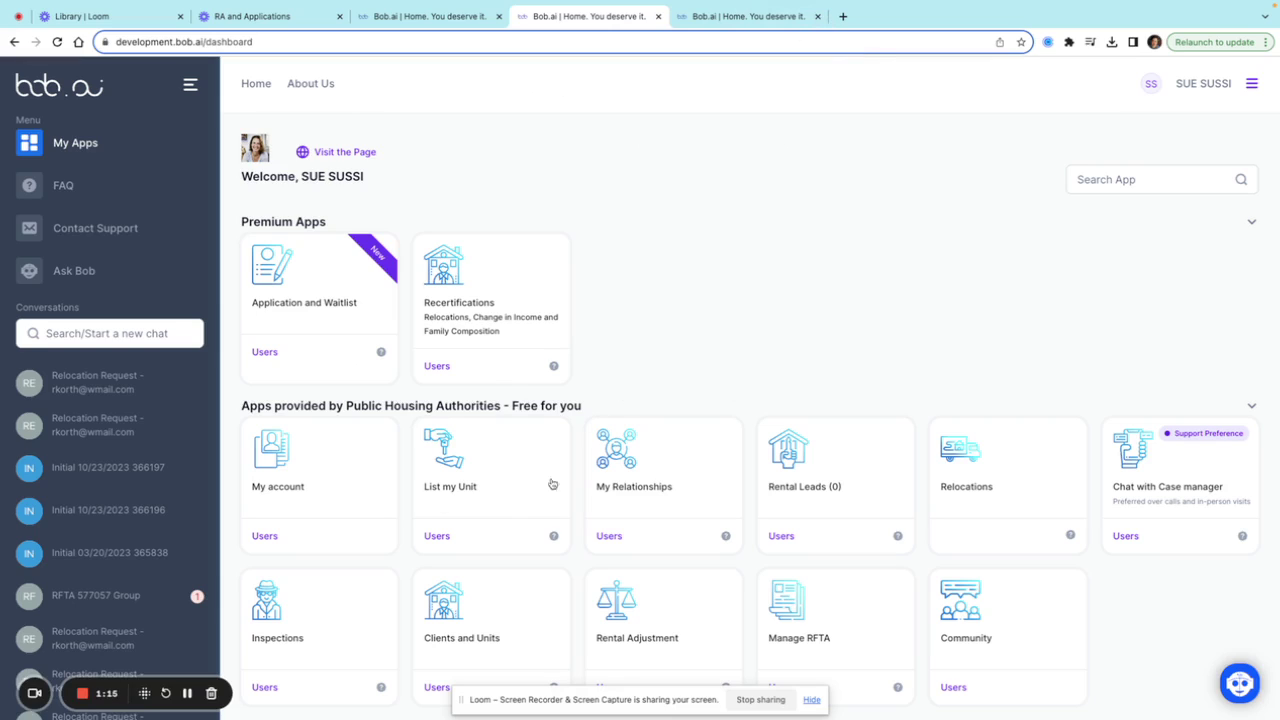
left_click(477, 483)
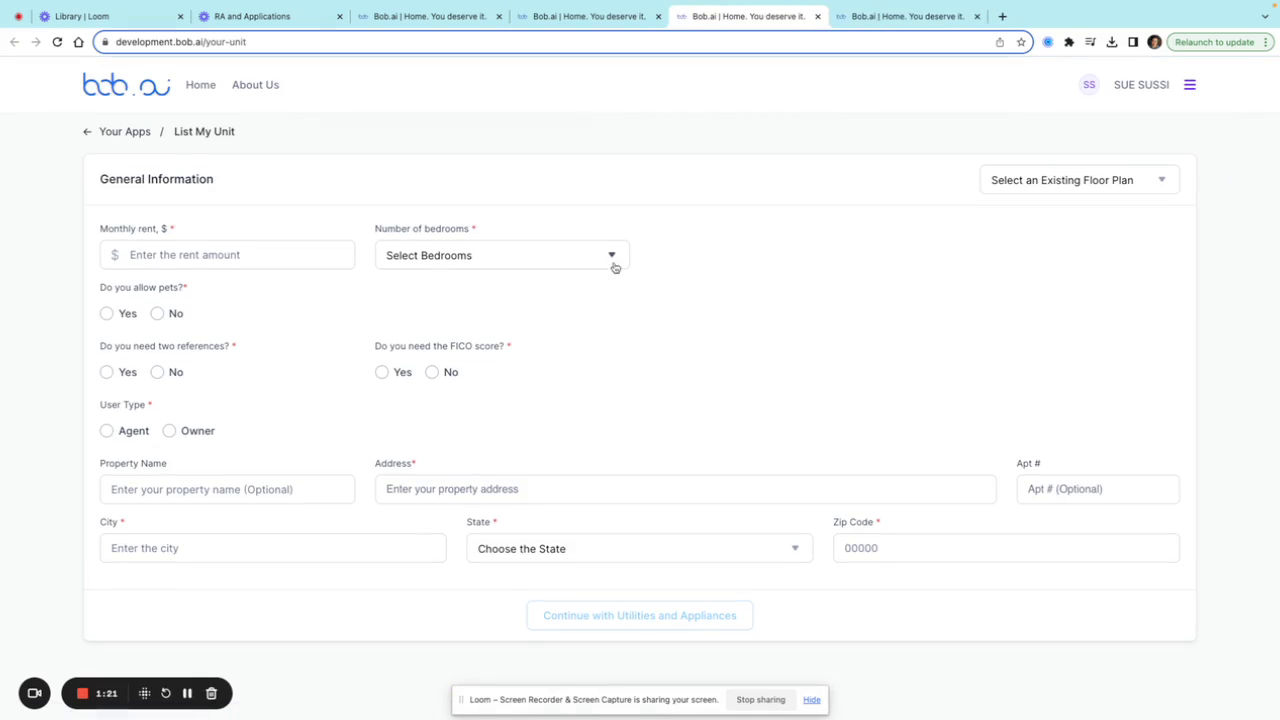
left_click(1163, 181)
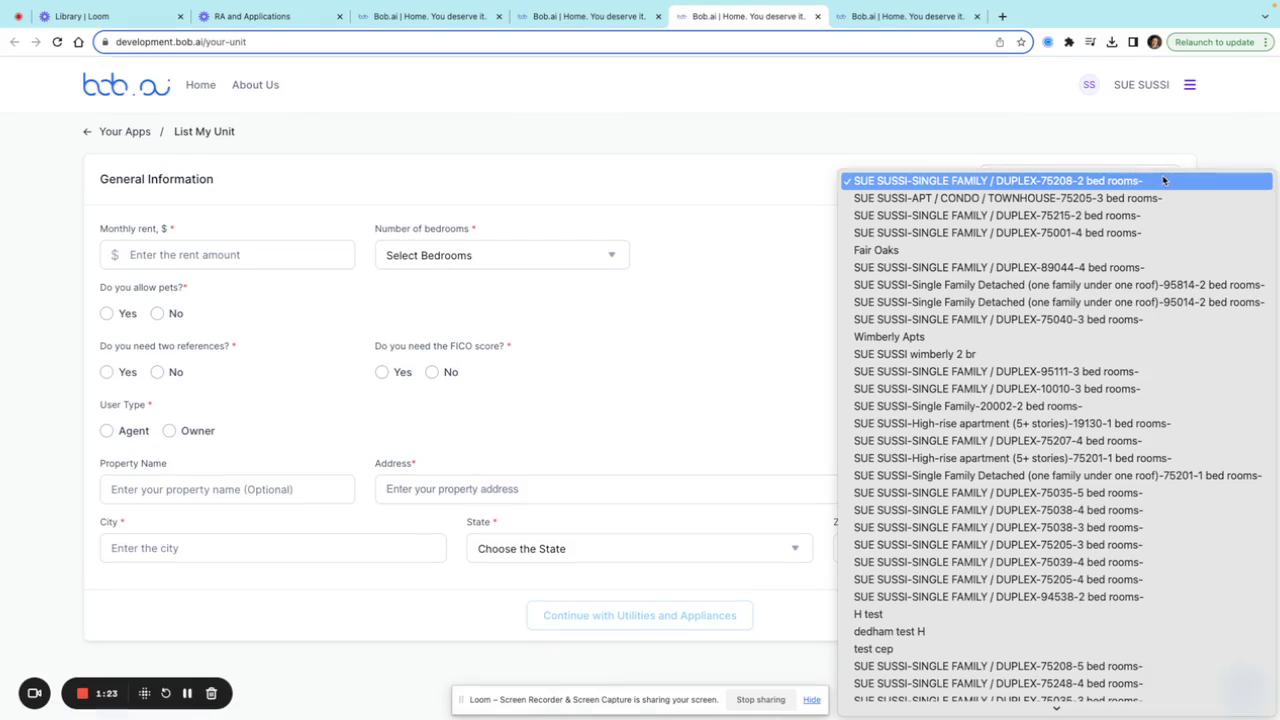
left_click(1116, 147)
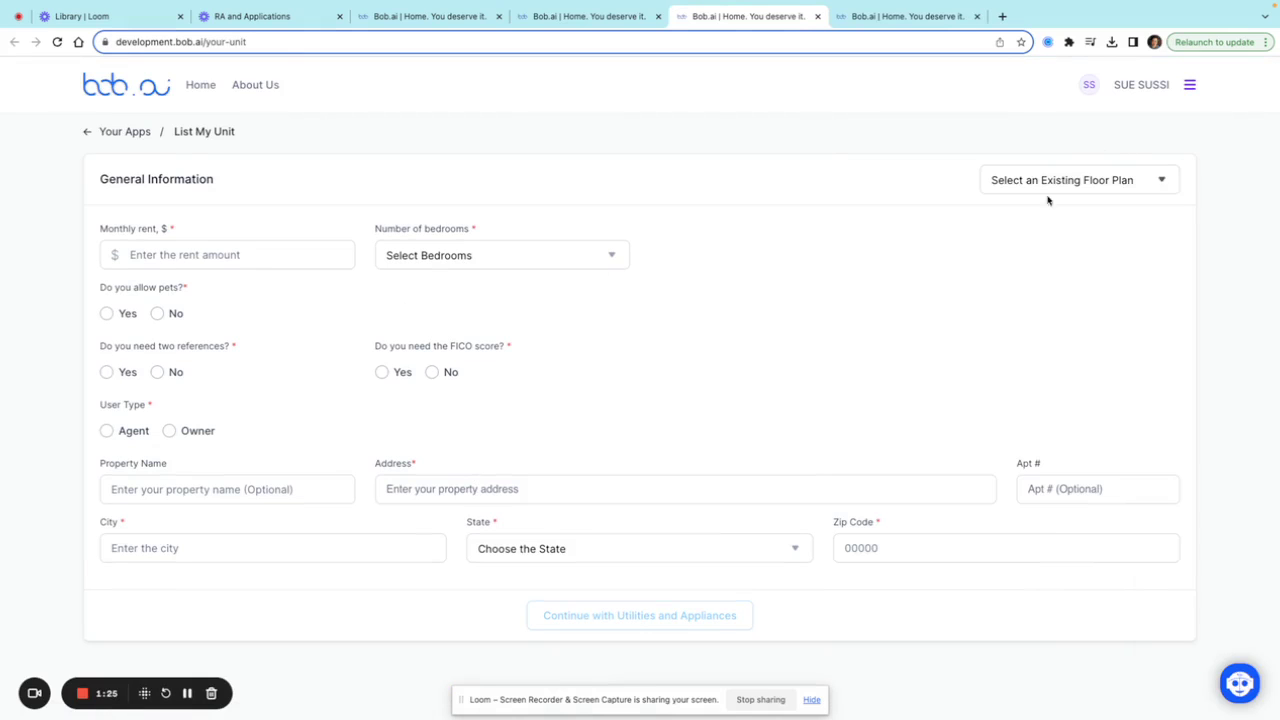
left_click(1018, 193)
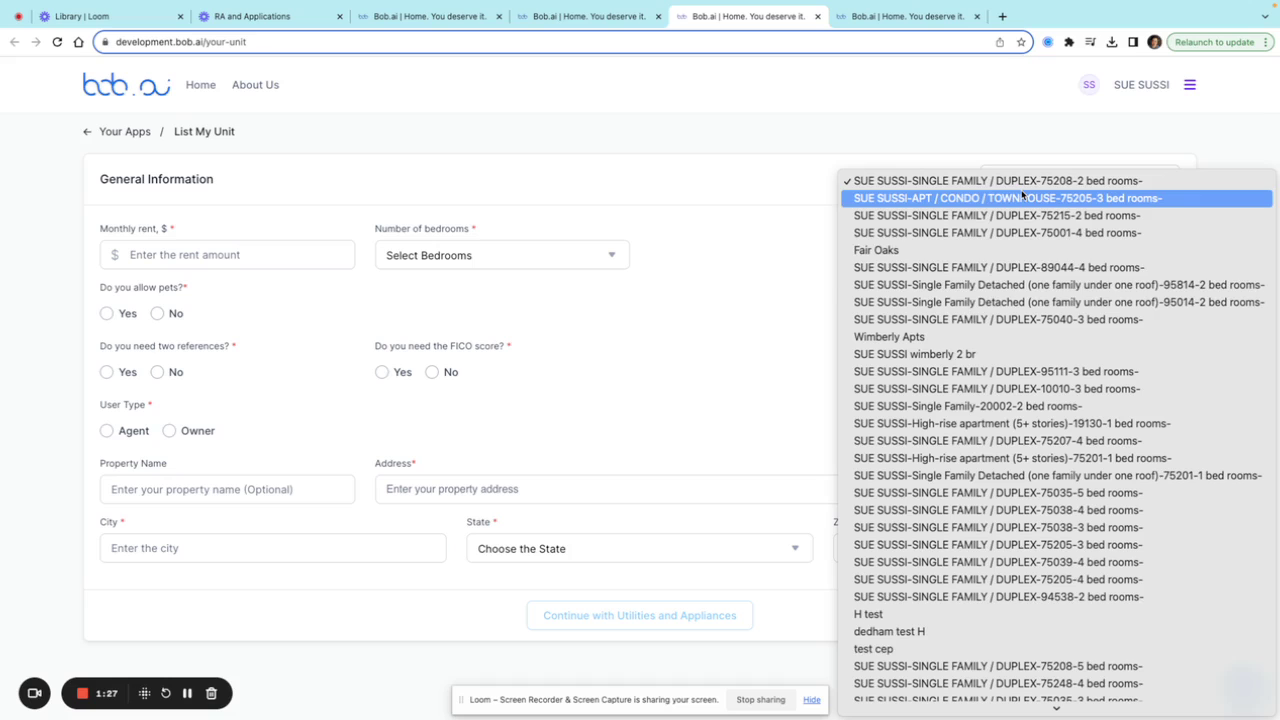
scroll(1018, 287, "down", 5)
scroll(1018, 287, "down", 10)
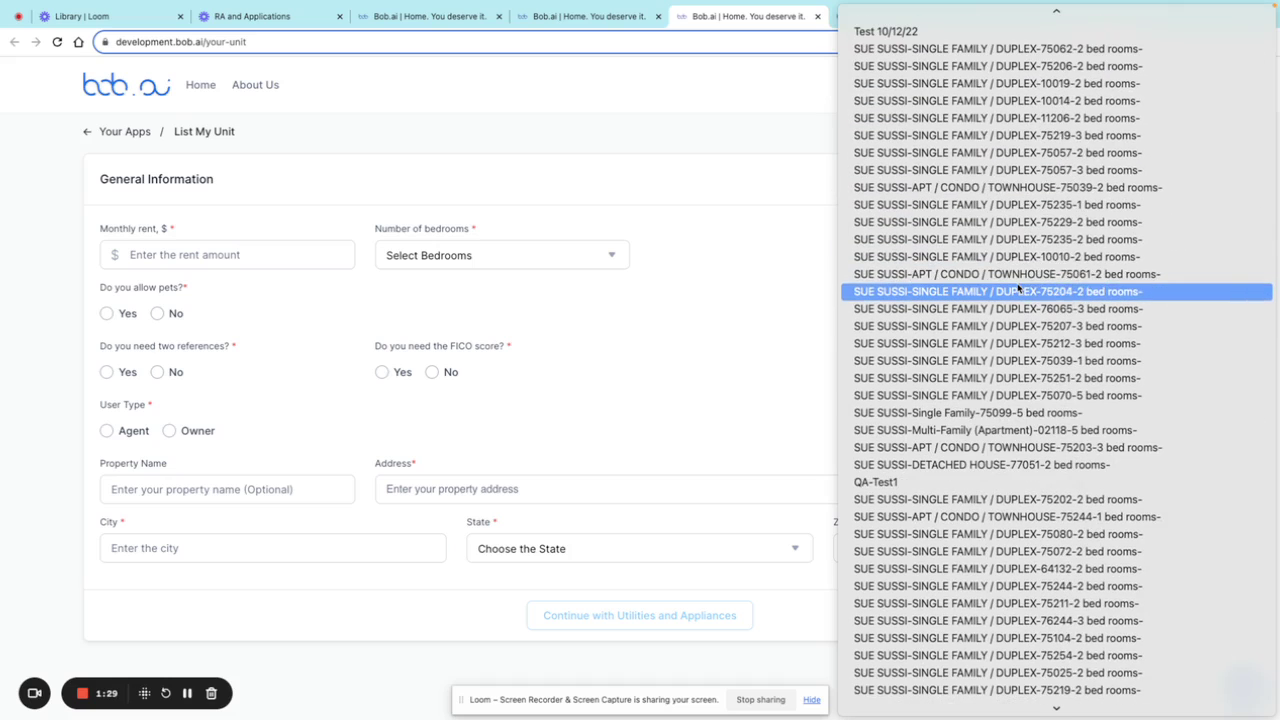
left_click(743, 221)
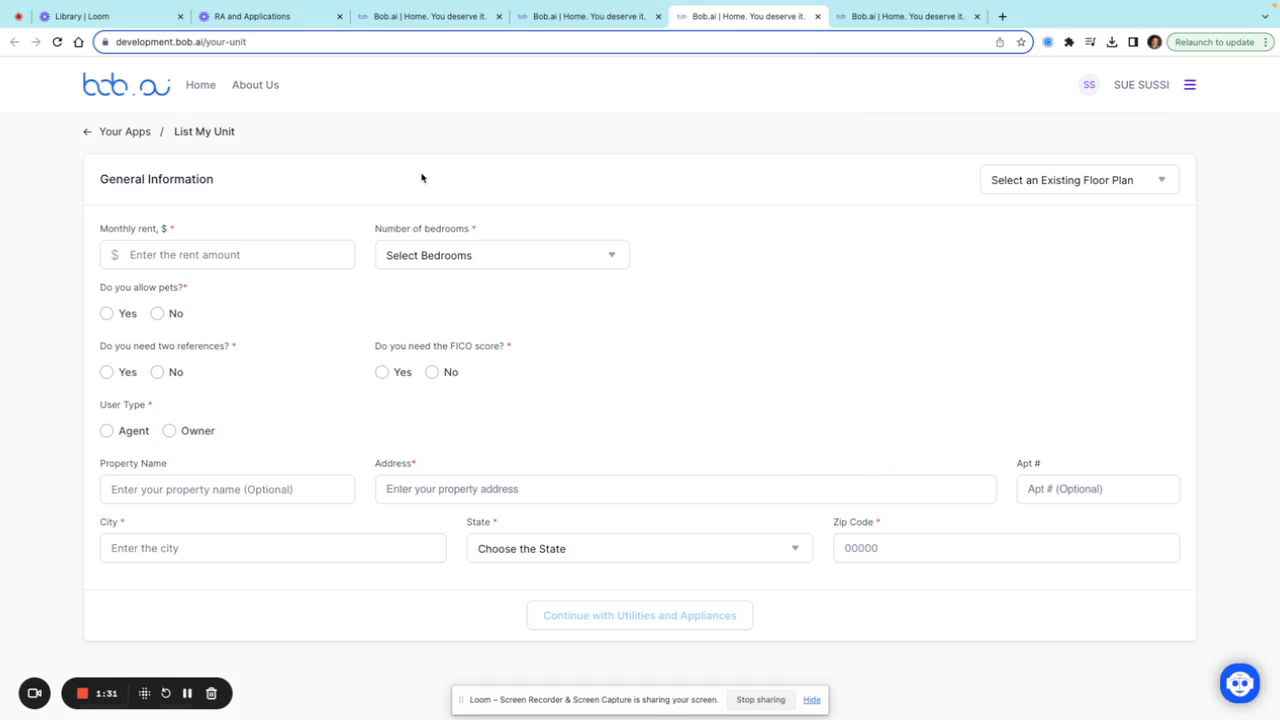
Step: Enter a monthly rent of $1500 and set the bedrooms to 2
left_click(260, 245)
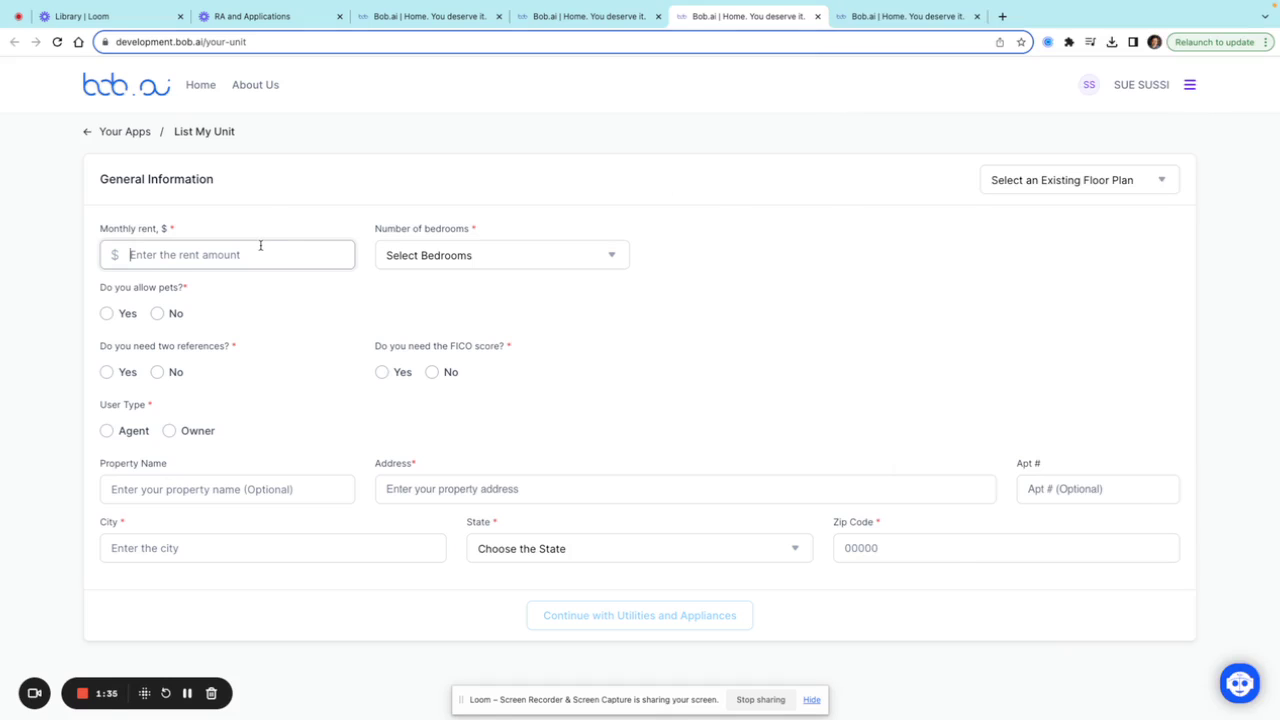
type("1500")
left_click(452, 257)
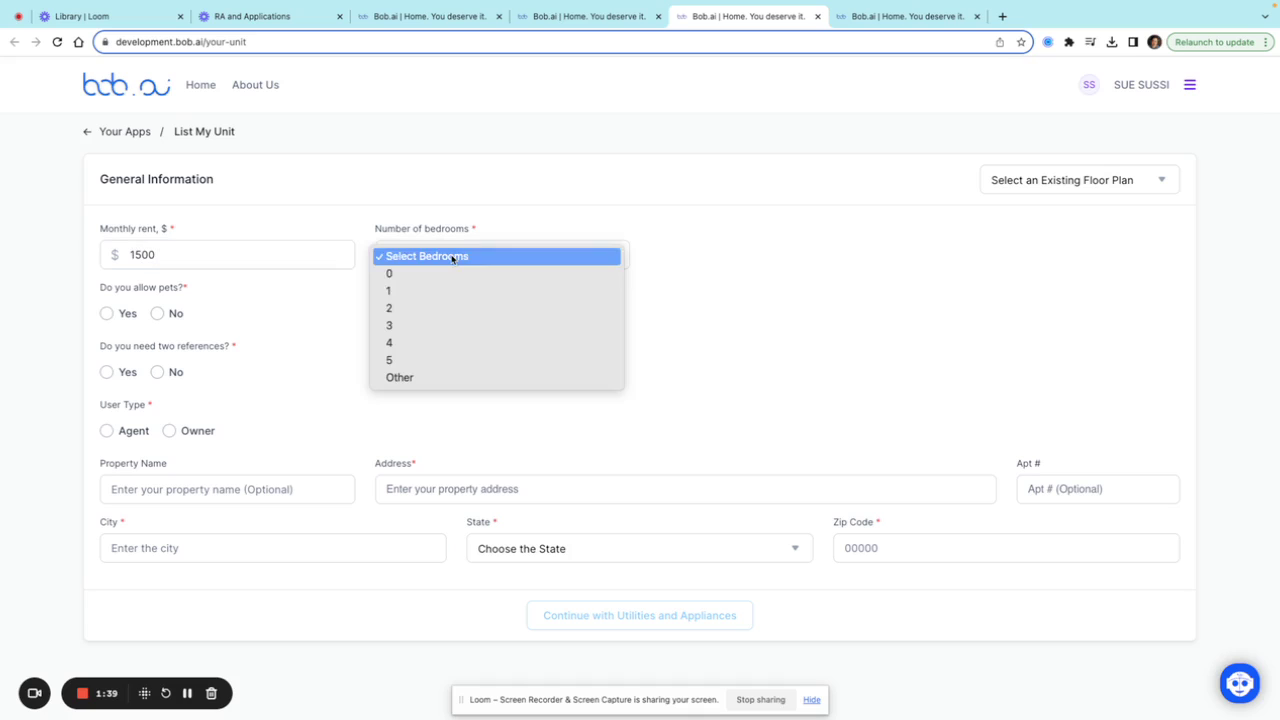
left_click(451, 309)
Step: Set breed and weight to No Restriction, then answer No to allowing pets
left_click(163, 316)
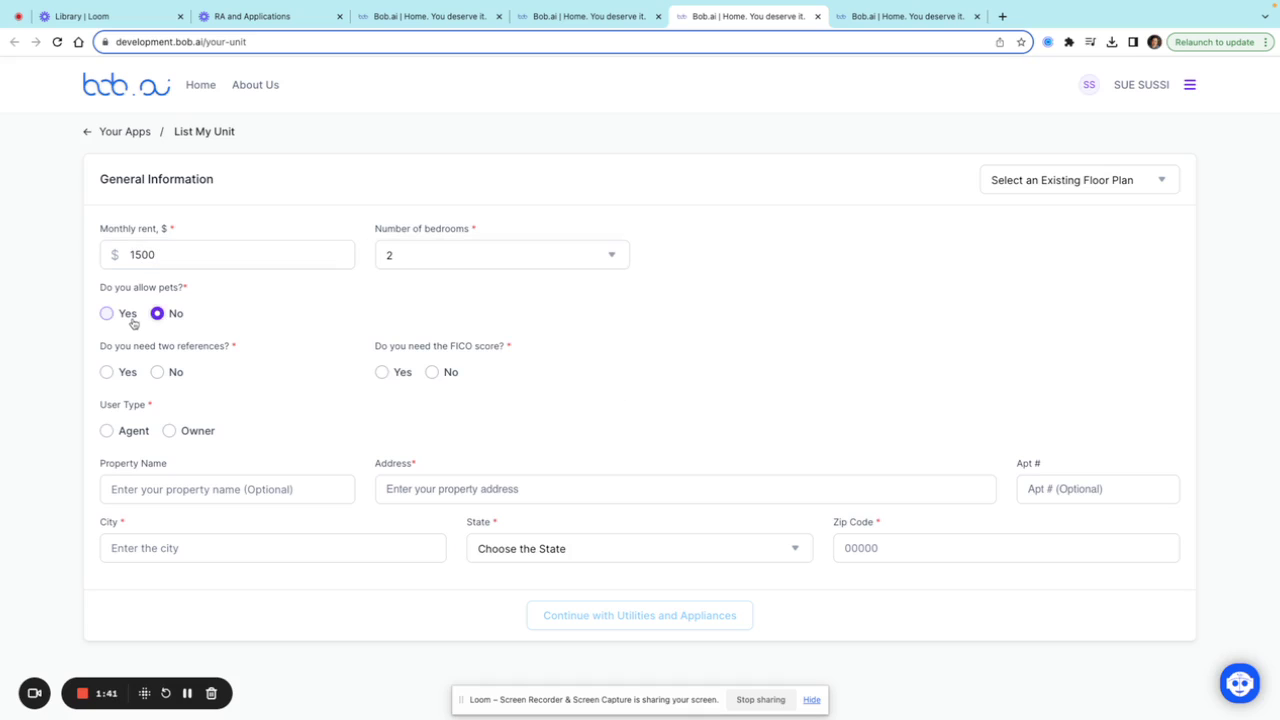
left_click(129, 320)
left_click(178, 364)
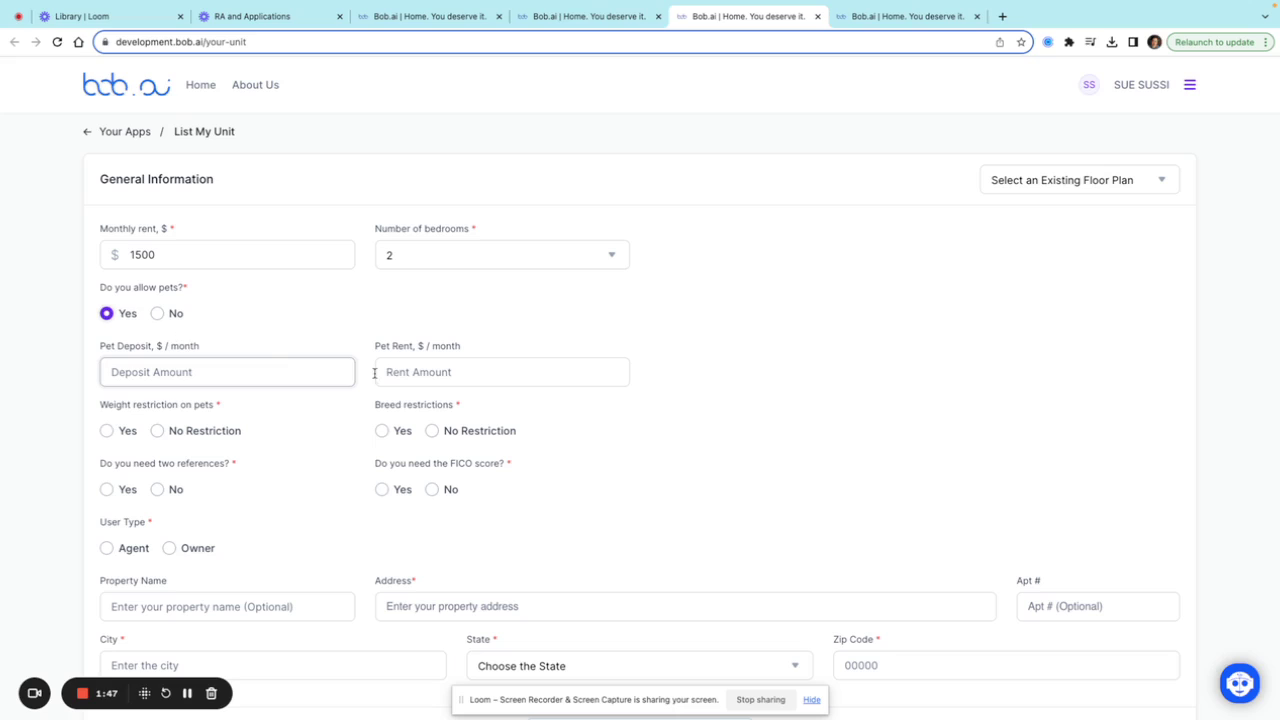
left_click(439, 372)
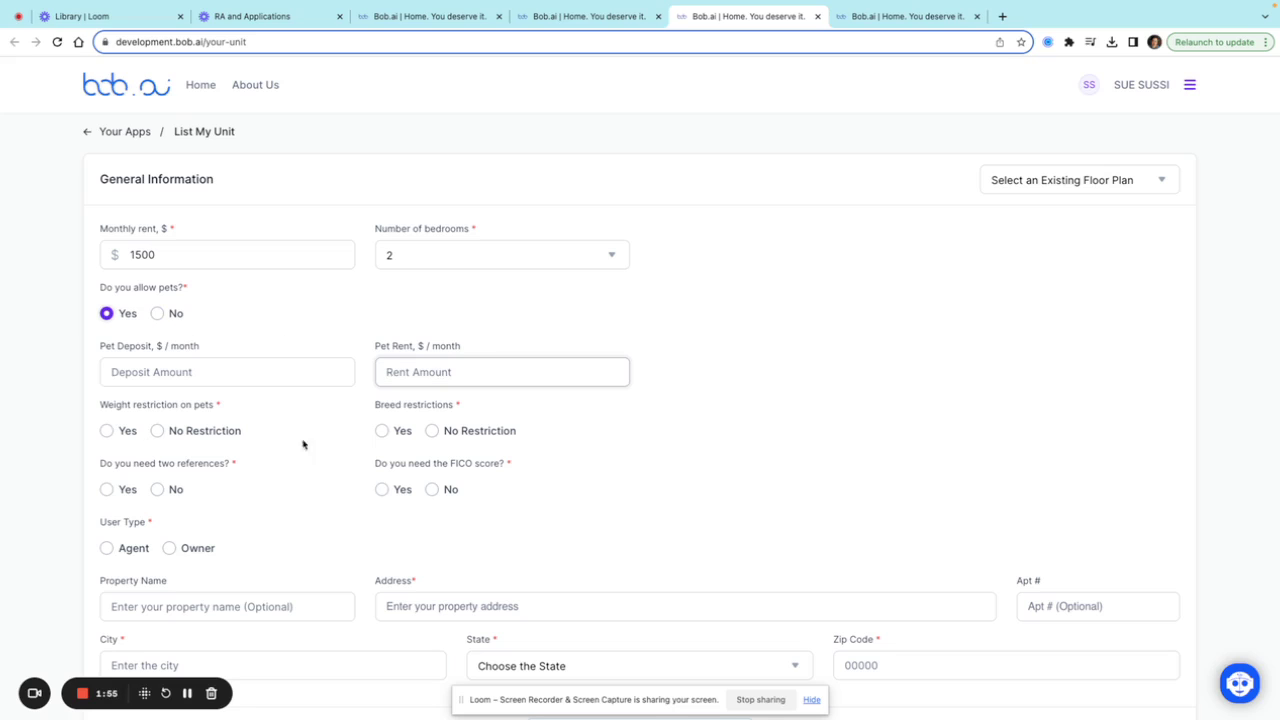
left_click(388, 436)
left_click(235, 488)
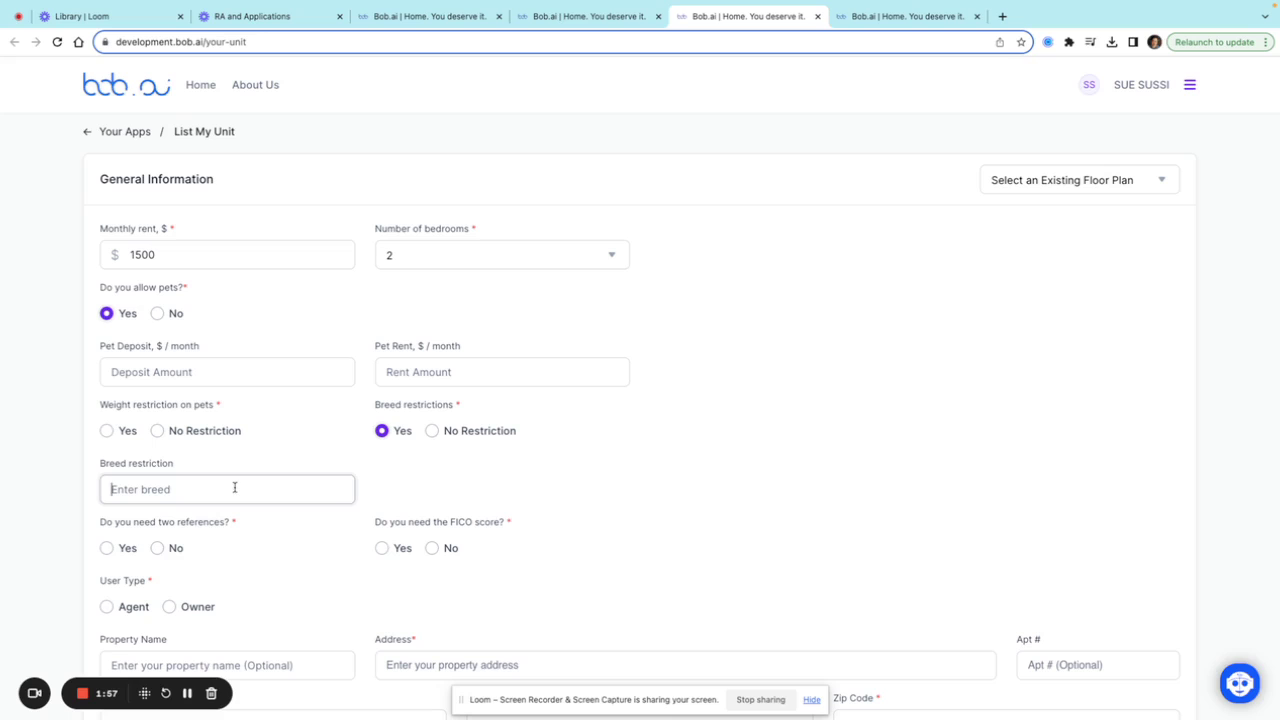
left_click(107, 434)
scroll(147, 491, "down", 1)
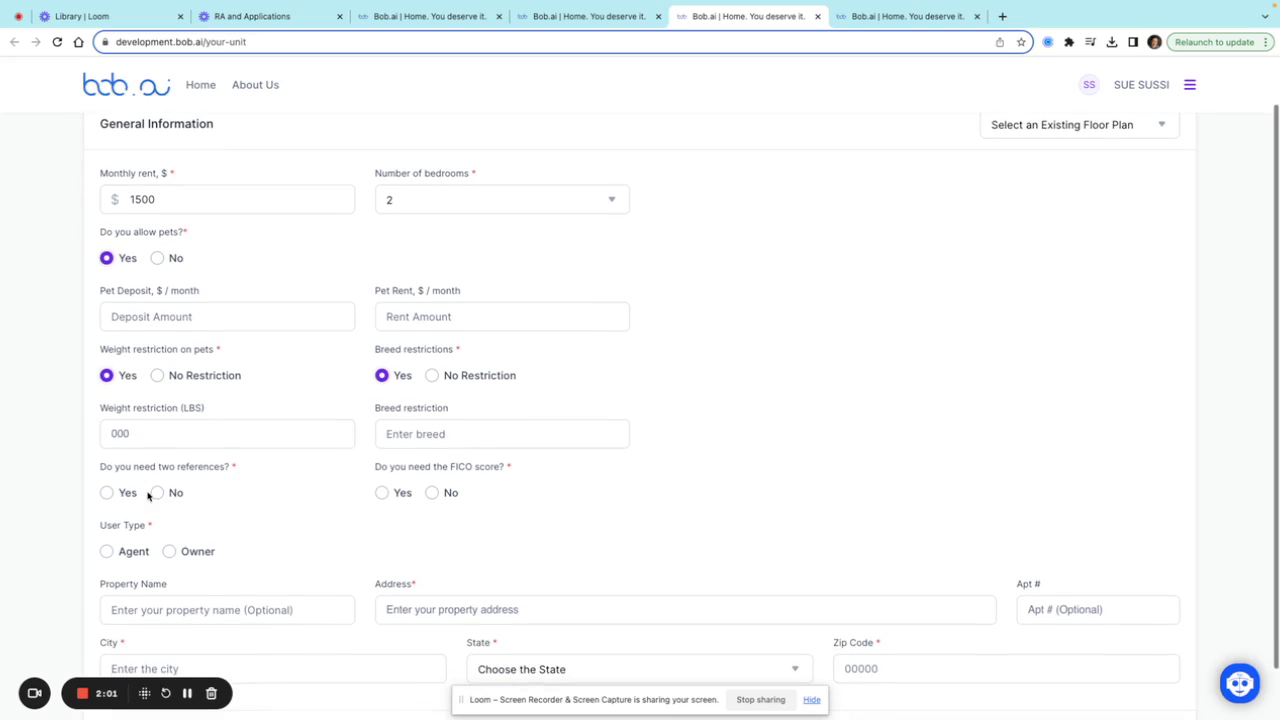
left_click(158, 375)
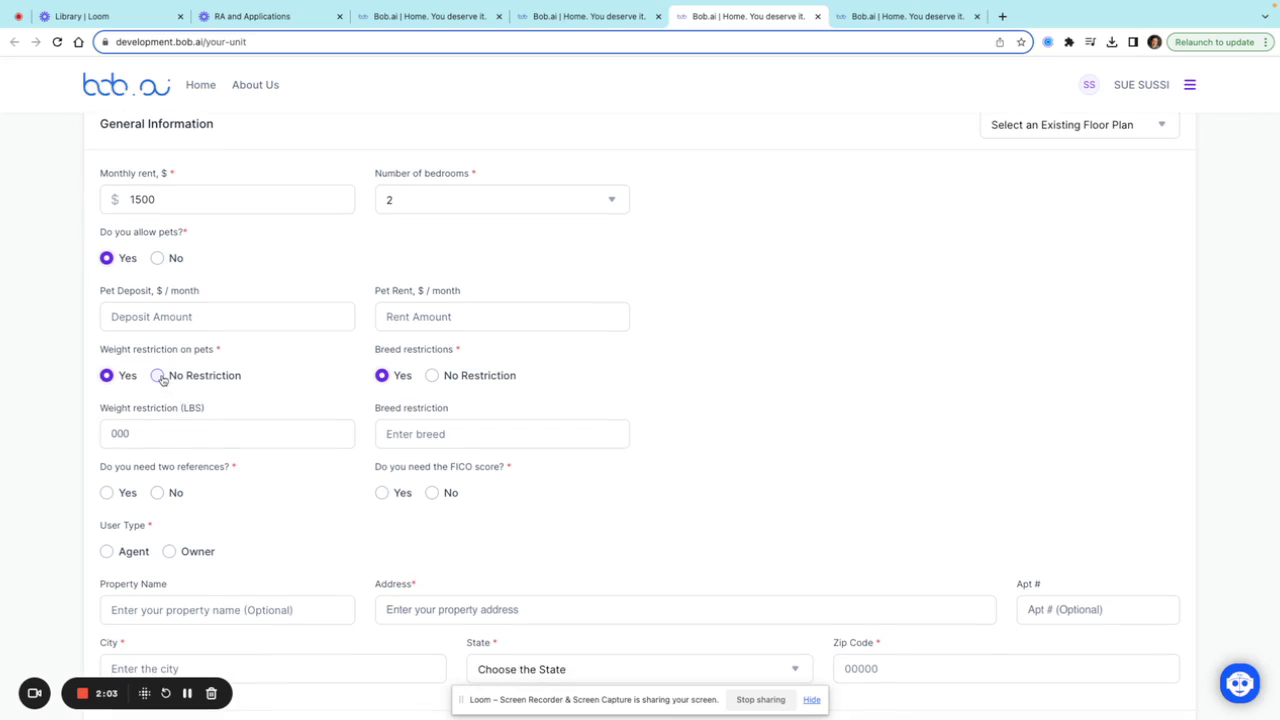
left_click(432, 376)
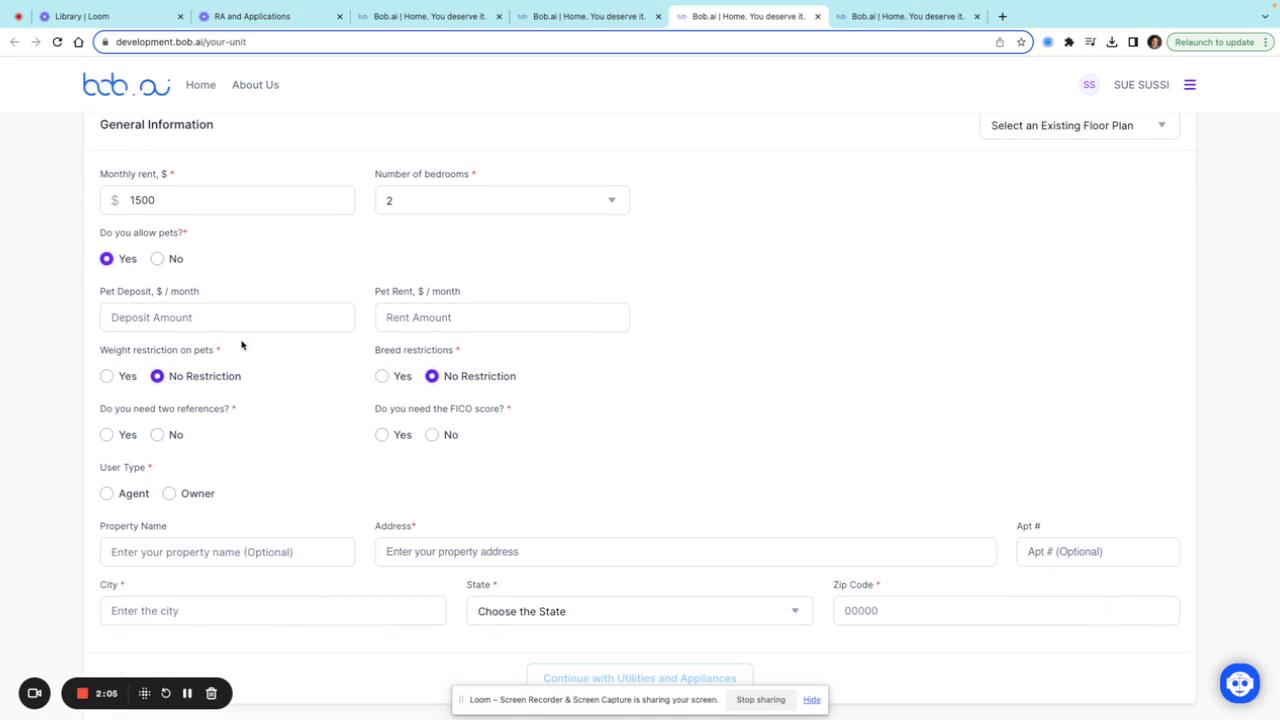
left_click(160, 262)
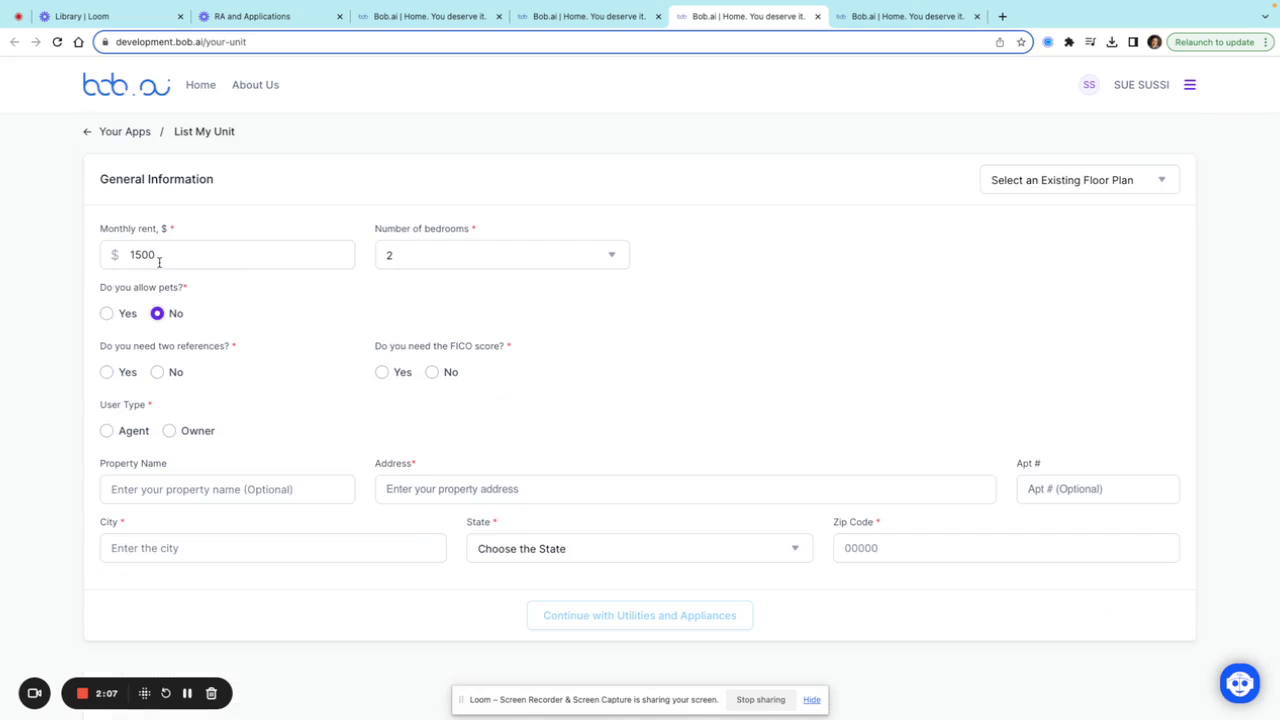
Step: Require no references and no FICO score, and list the unit as Owner
left_click(156, 372)
left_click(432, 373)
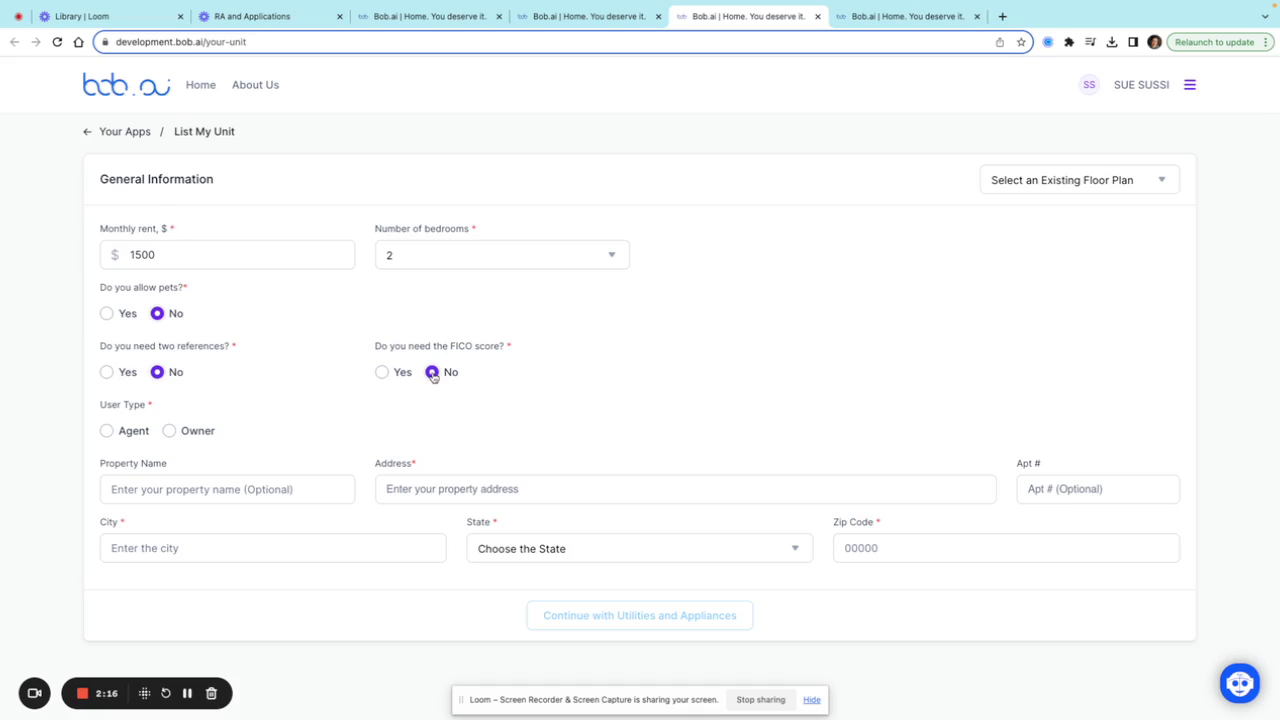
left_click(170, 431)
Step: Enter property Interurban Lofts at 1500 Jackson Street, Dallas, TEXAS 75201, Apt 1A
left_click(231, 487)
type("Interu")
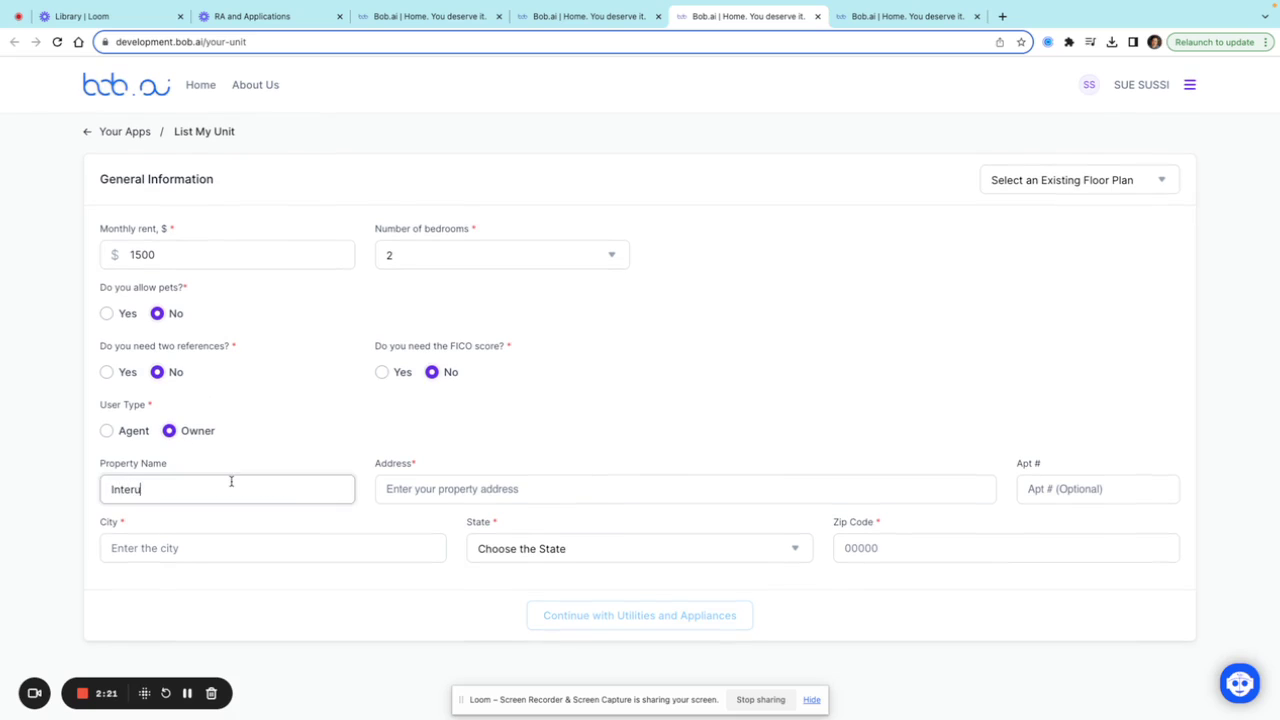
type("rban Lofts")
left_click(441, 498)
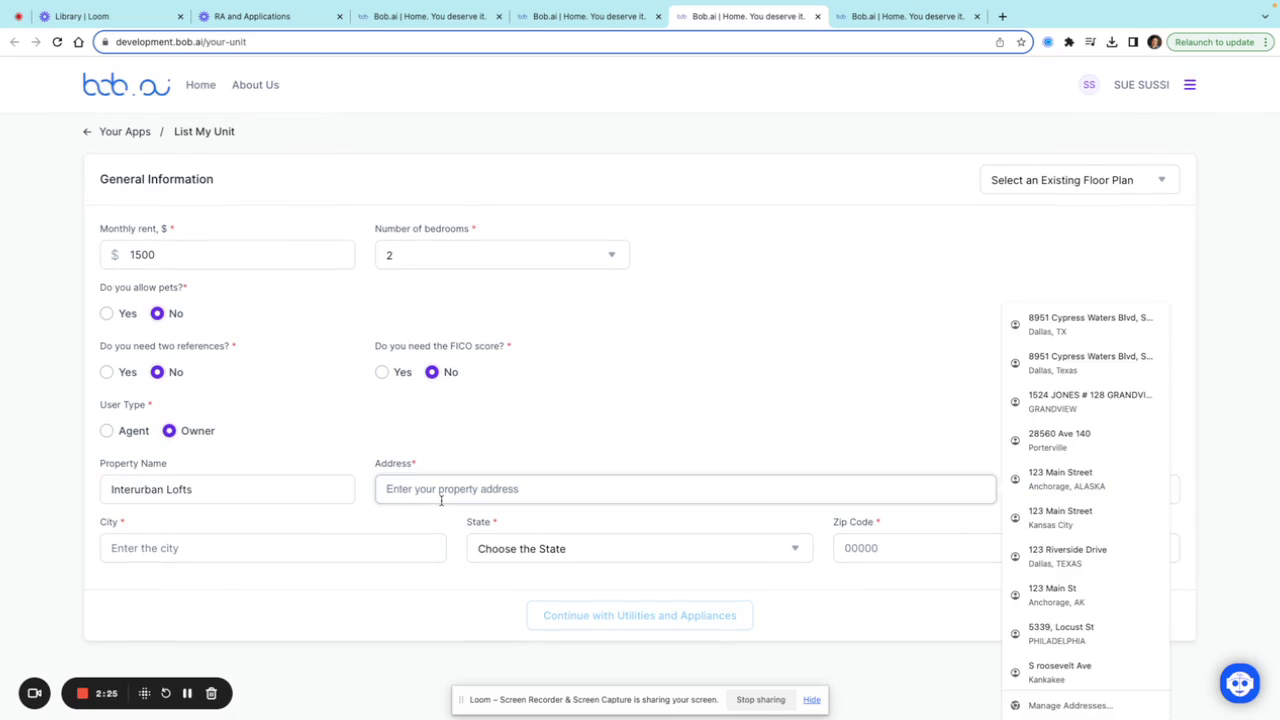
type("1500 Jackson")
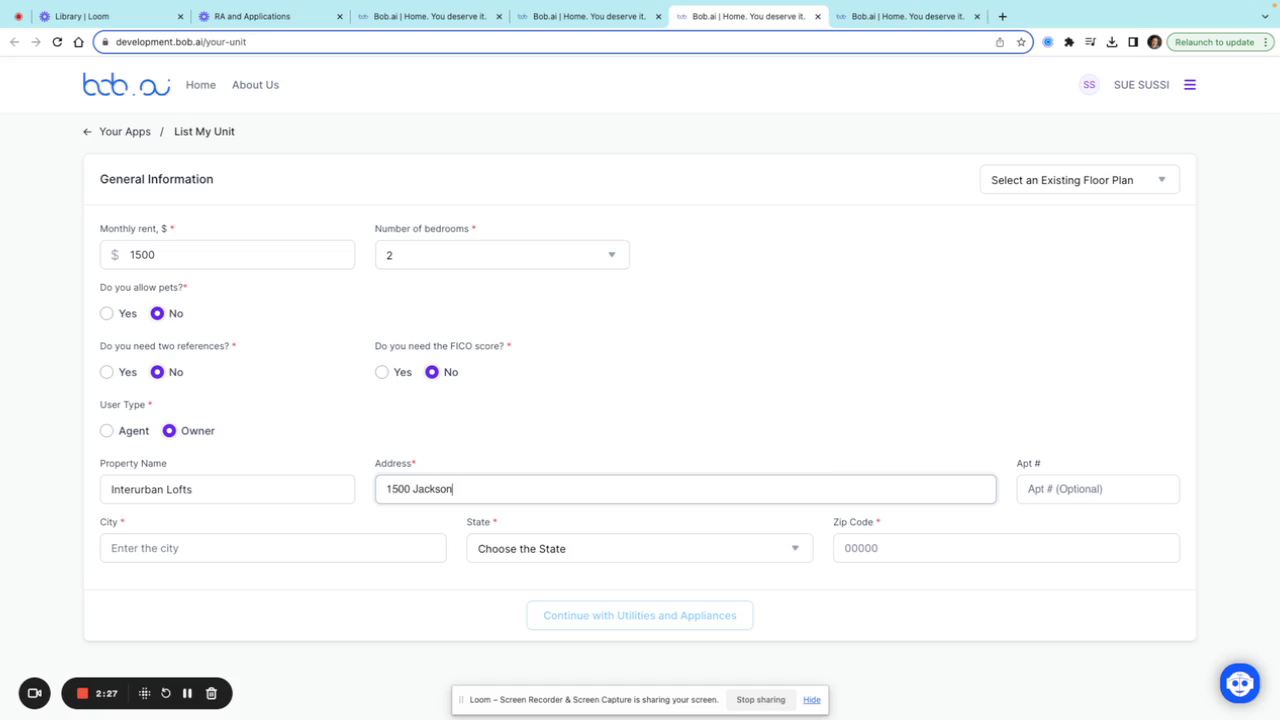
type(" St")
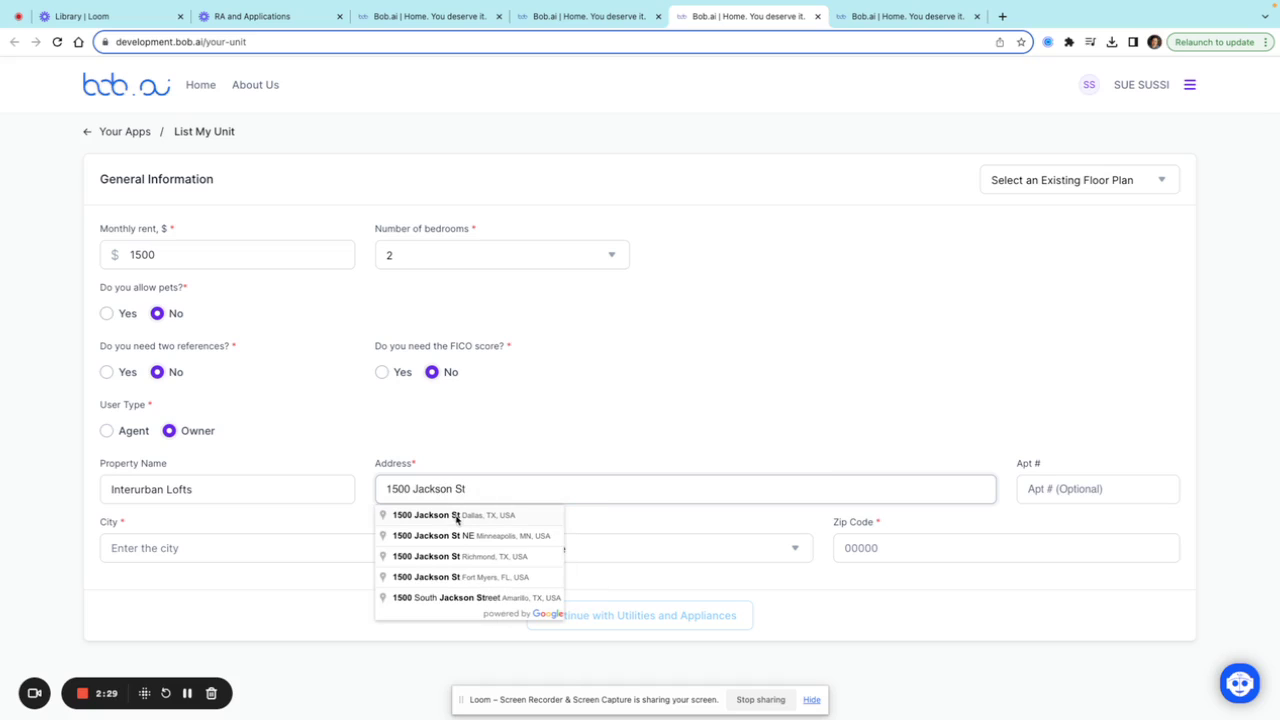
left_click(457, 516)
left_click(1101, 486)
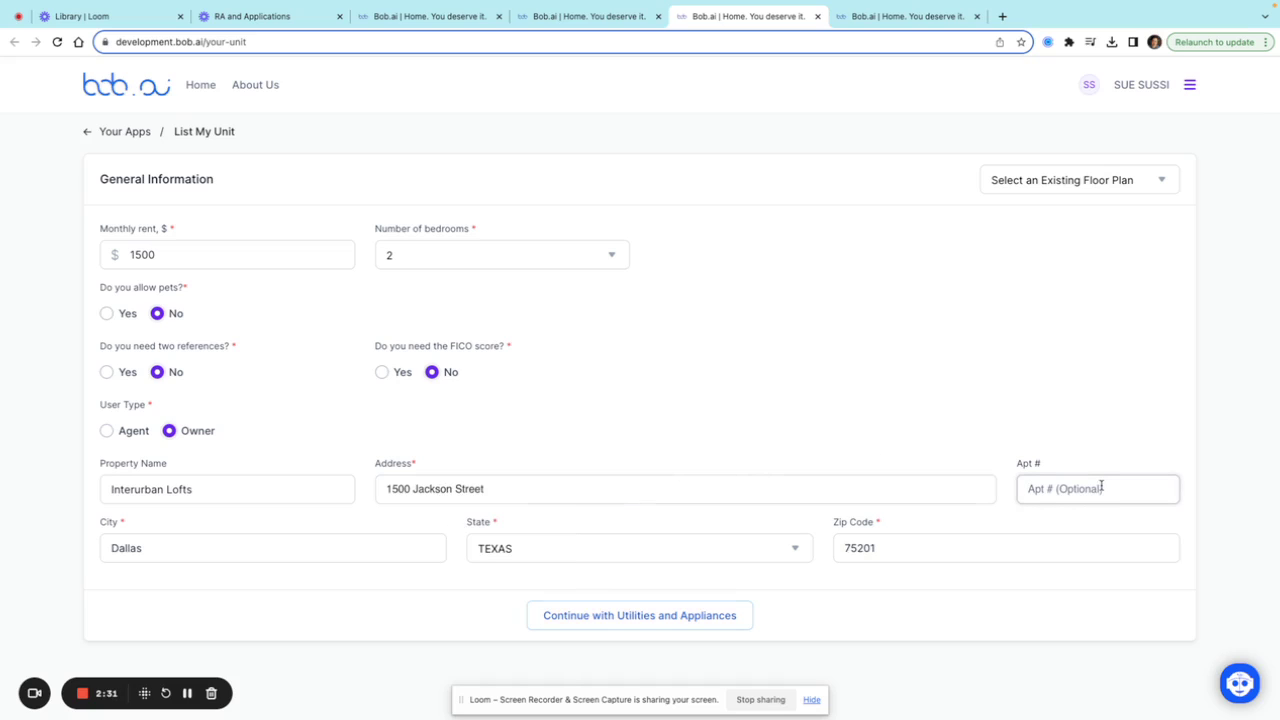
type("1A")
left_click(946, 399)
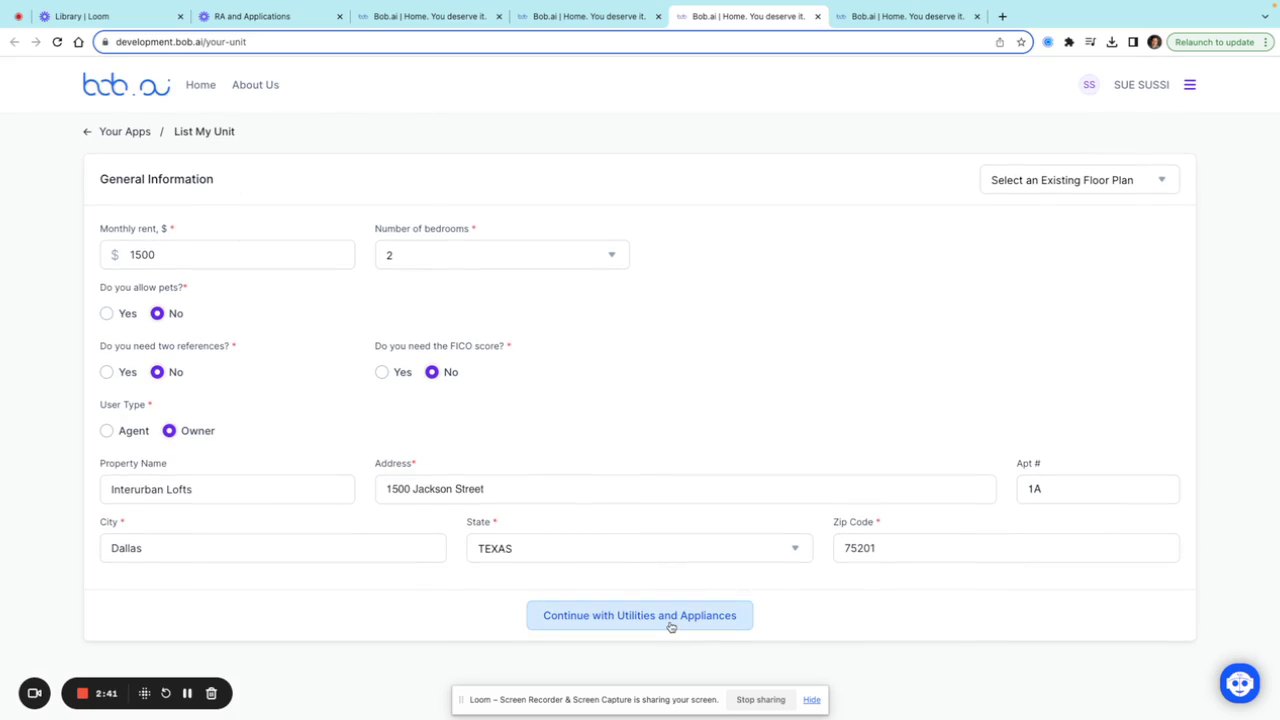
Step: Choose APT / CONDO / TOWNHOUSE as the structure type under Utilities and Appliances
left_click(811, 700)
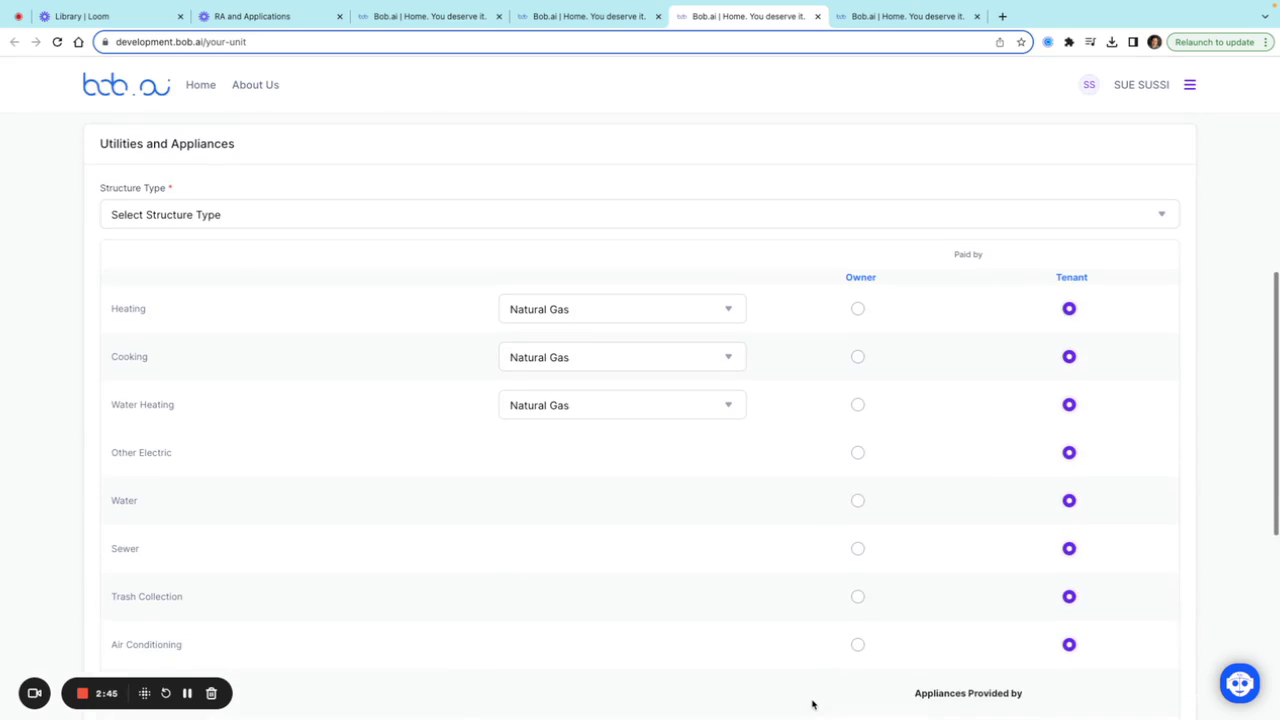
left_click(473, 216)
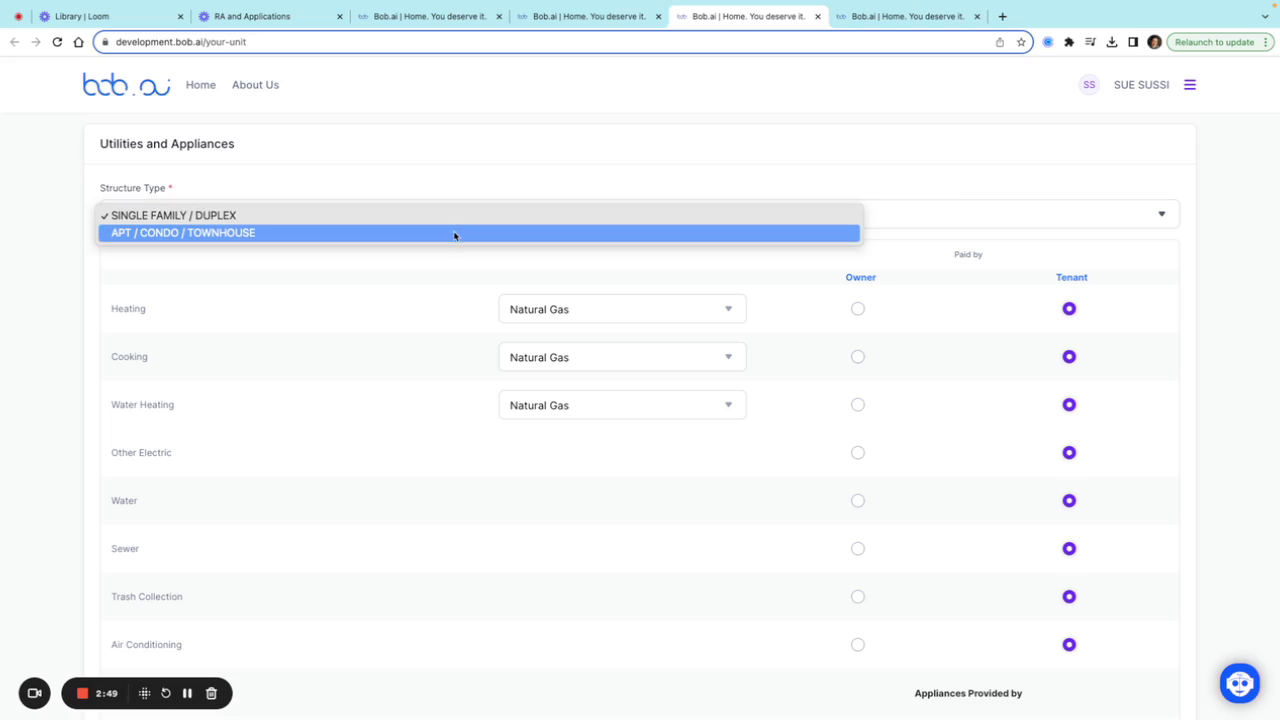
left_click(455, 235)
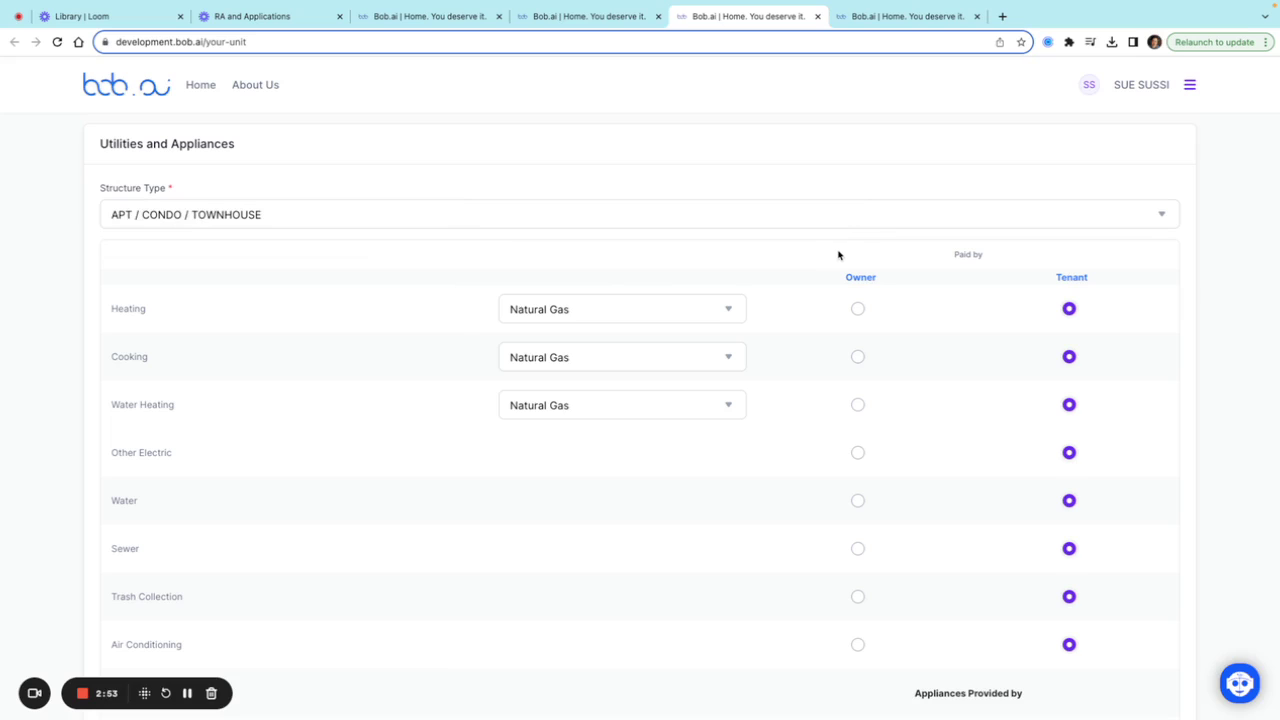
left_click(831, 216)
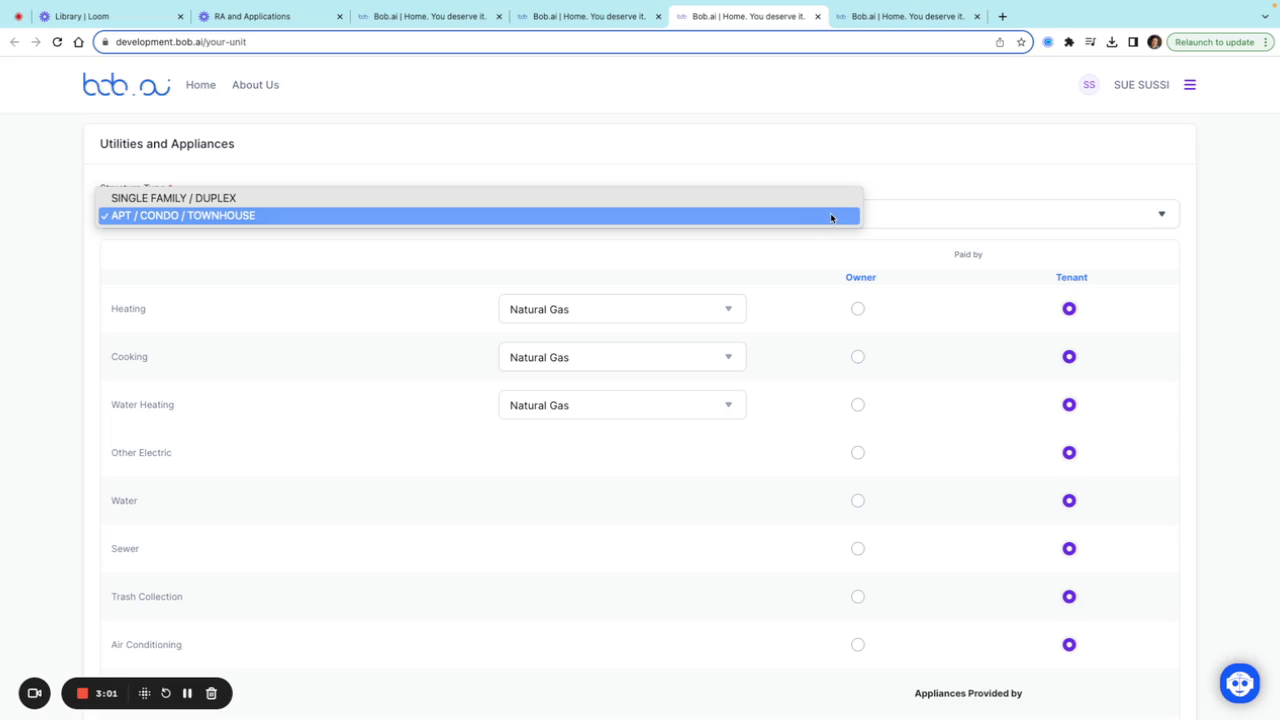
Step: Set cooking to Electric and make the owner pay for water, sewer and trash collection
left_click(903, 227)
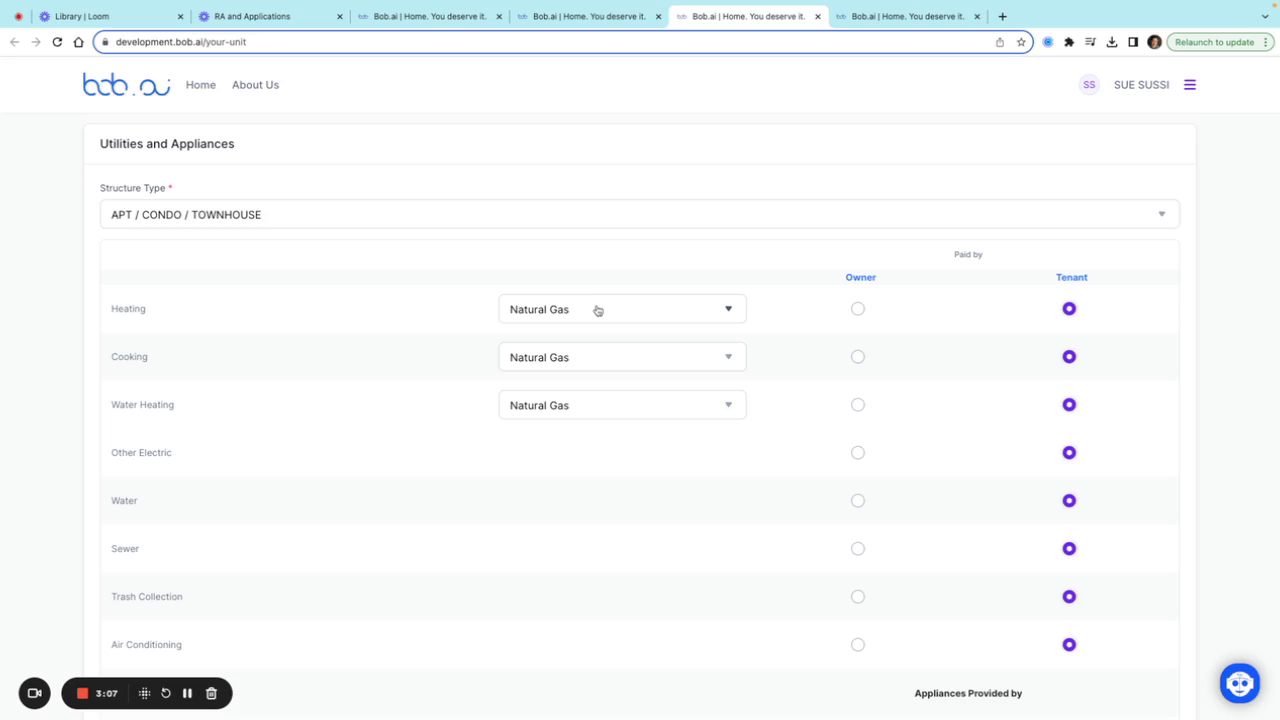
left_click(608, 360)
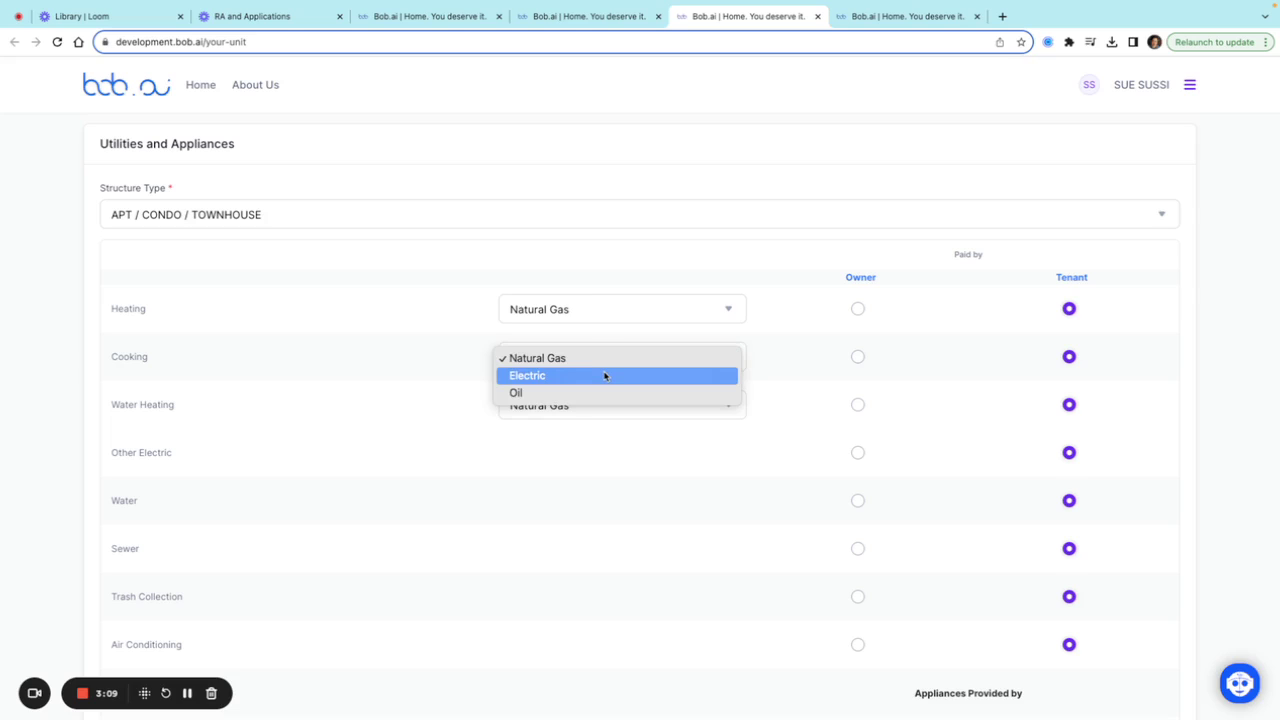
left_click(603, 374)
scroll(850, 390, "down", 1)
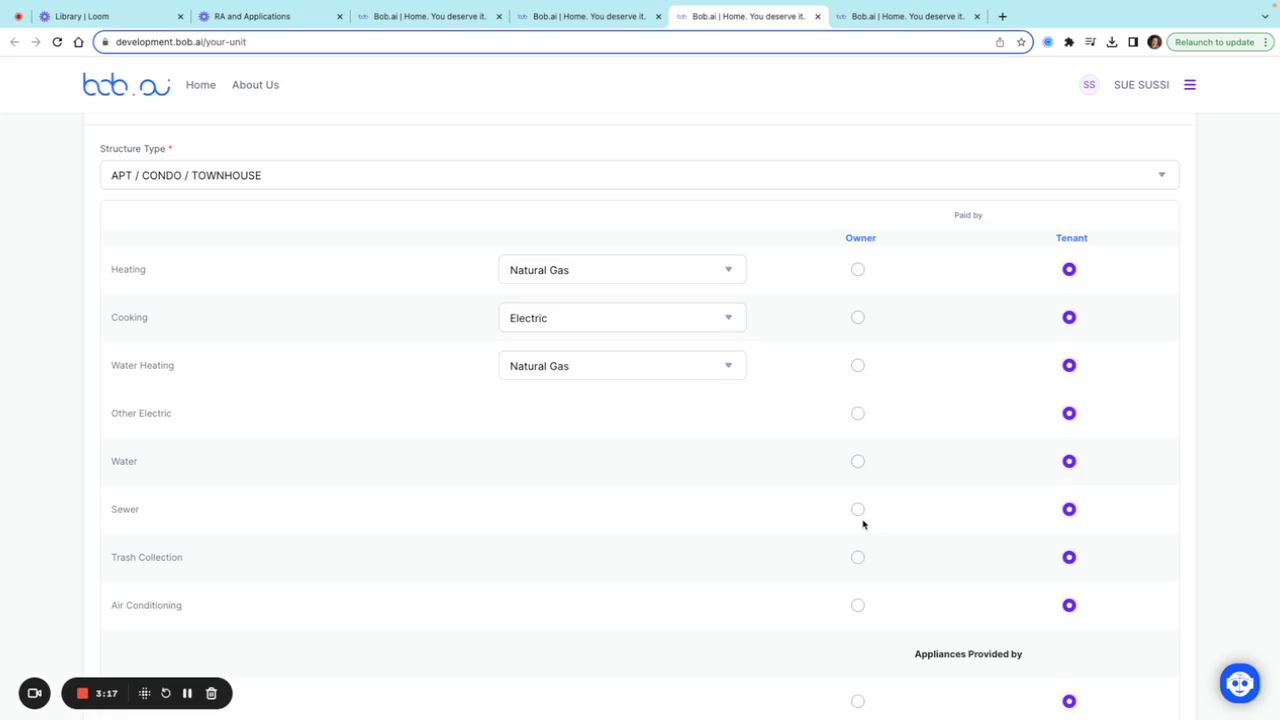
scroll(863, 523, "down", 1)
left_click(858, 413)
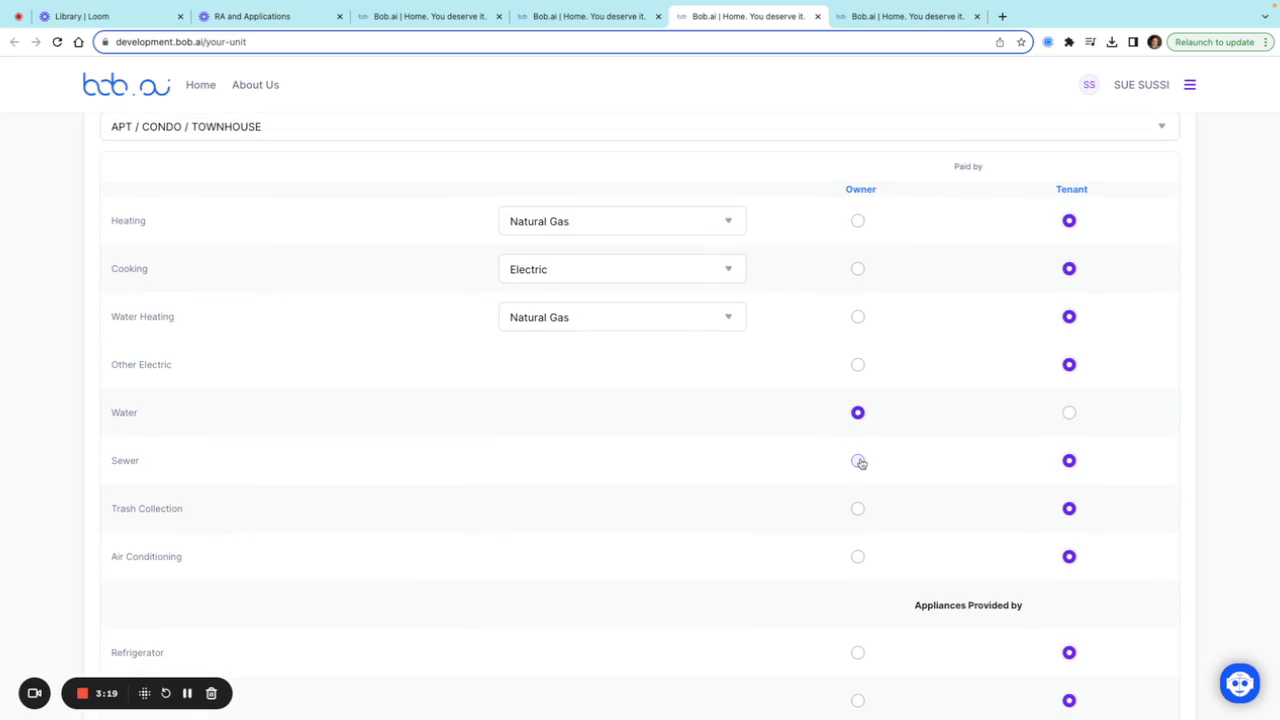
left_click(858, 461)
left_click(858, 509)
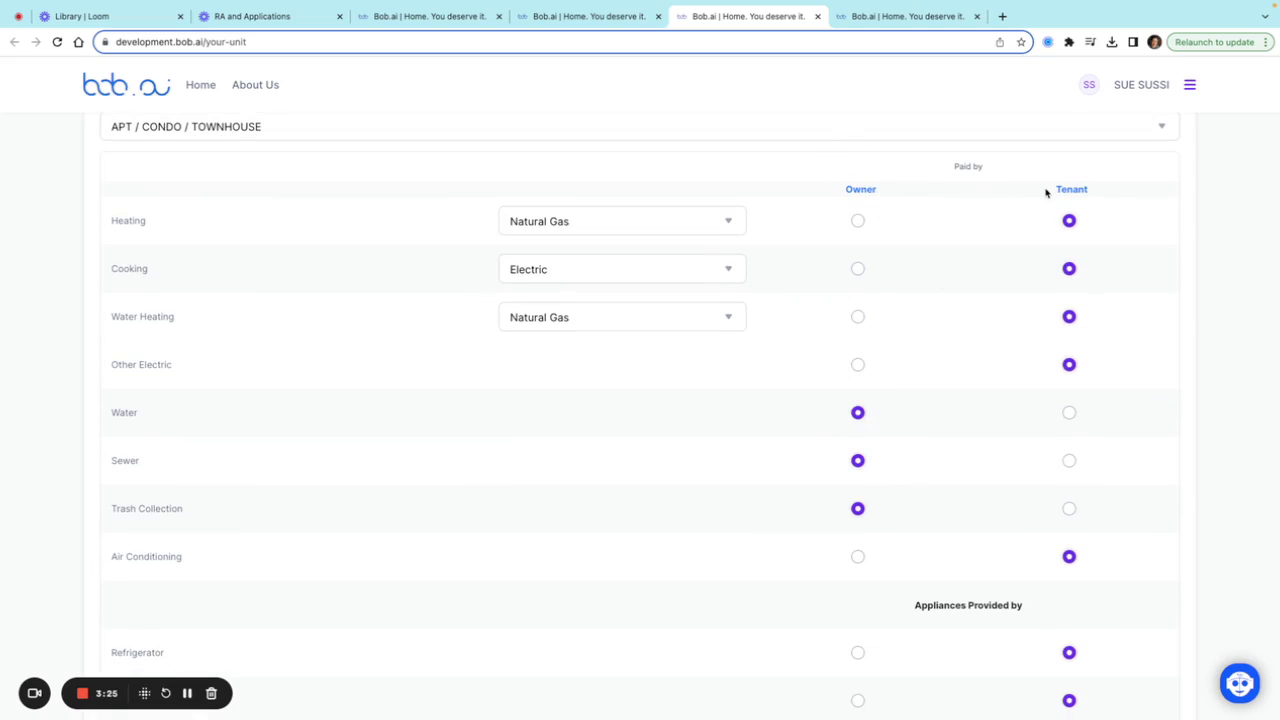
Step: Have the owner provide the range/microwave, with the refrigerator left tenant-provided
scroll(931, 302, "down", 5)
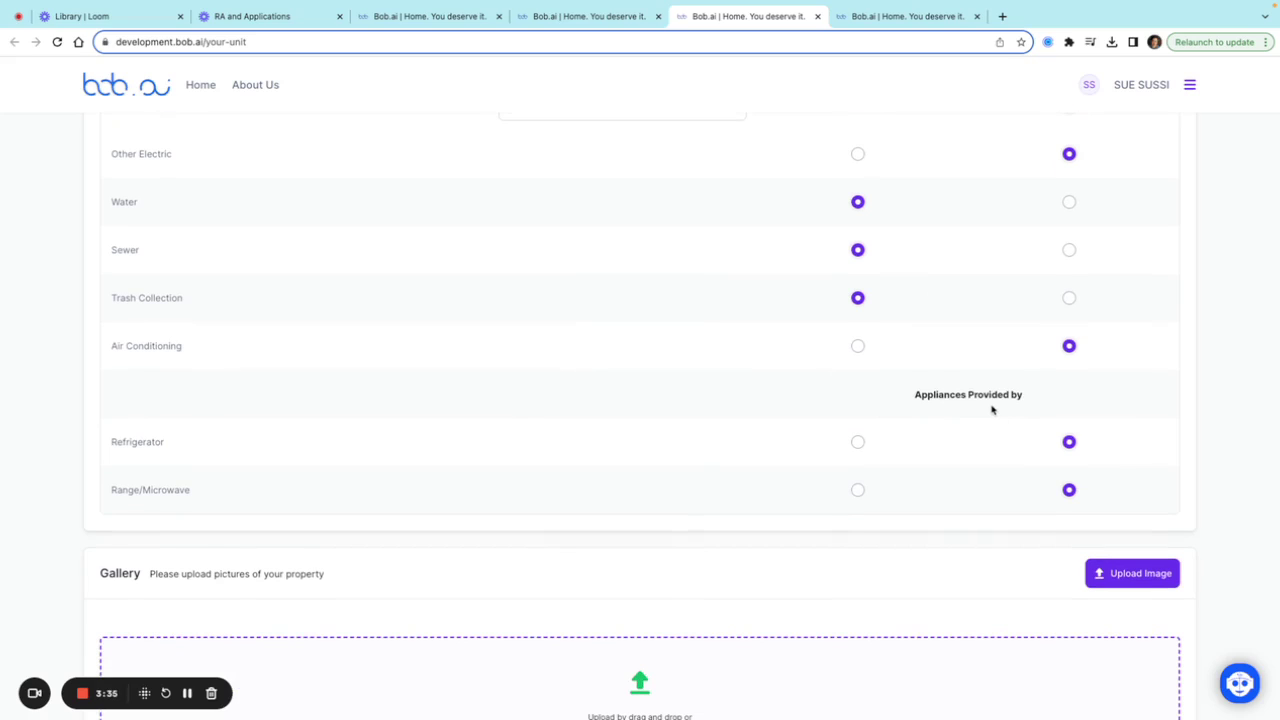
left_click(858, 442)
left_click(858, 490)
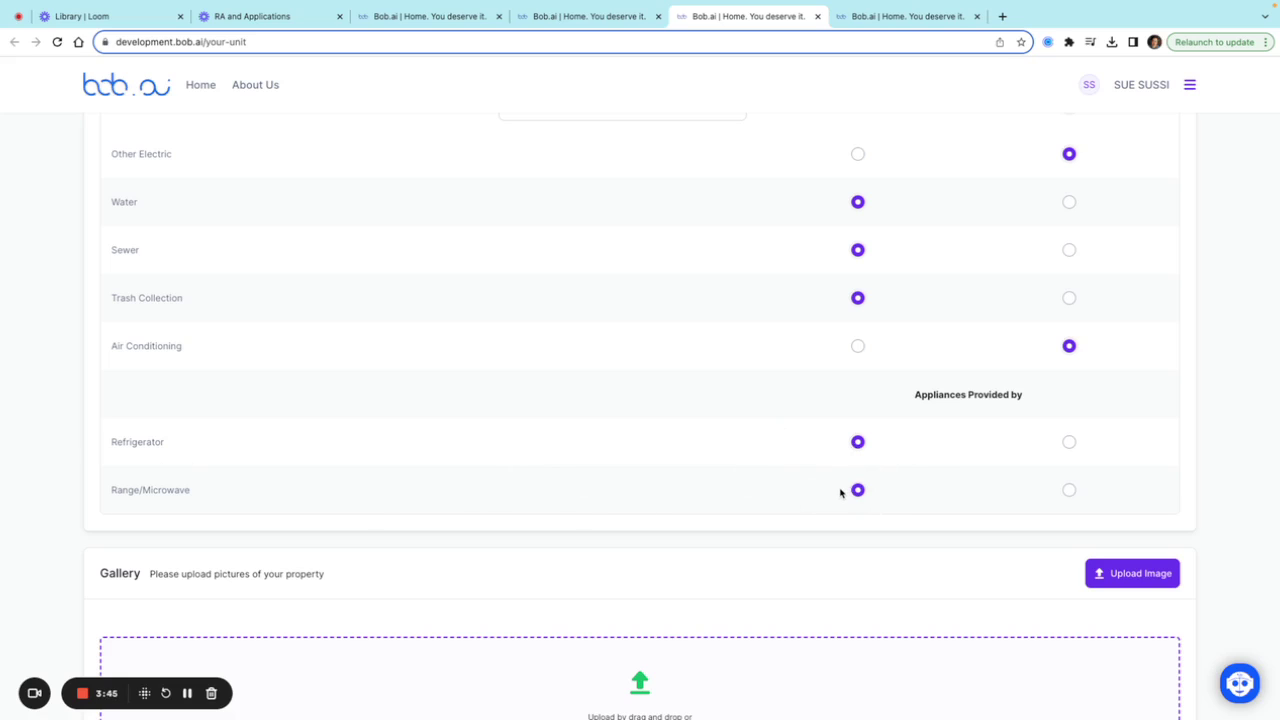
left_click(1069, 444)
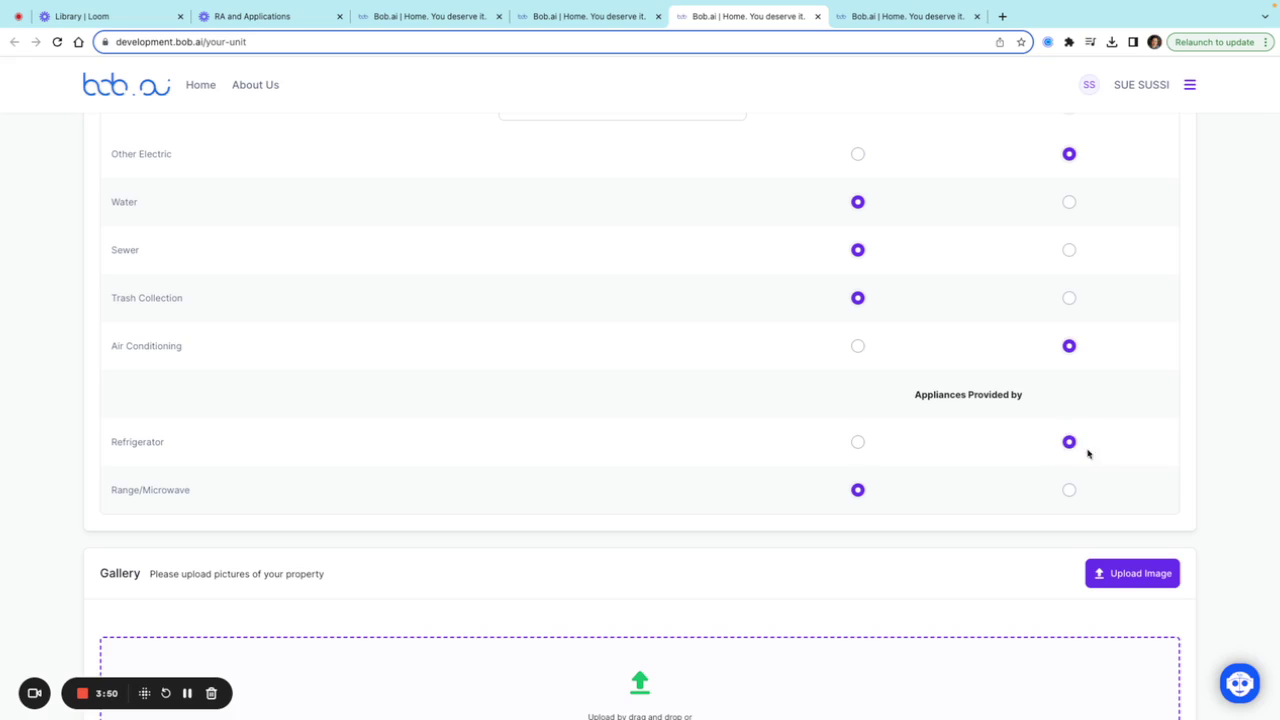
Step: Set the refrigerator back to owner-provided and upload four 1500 Jackson photos to the gallery
left_click(858, 444)
scroll(897, 430, "down", 3)
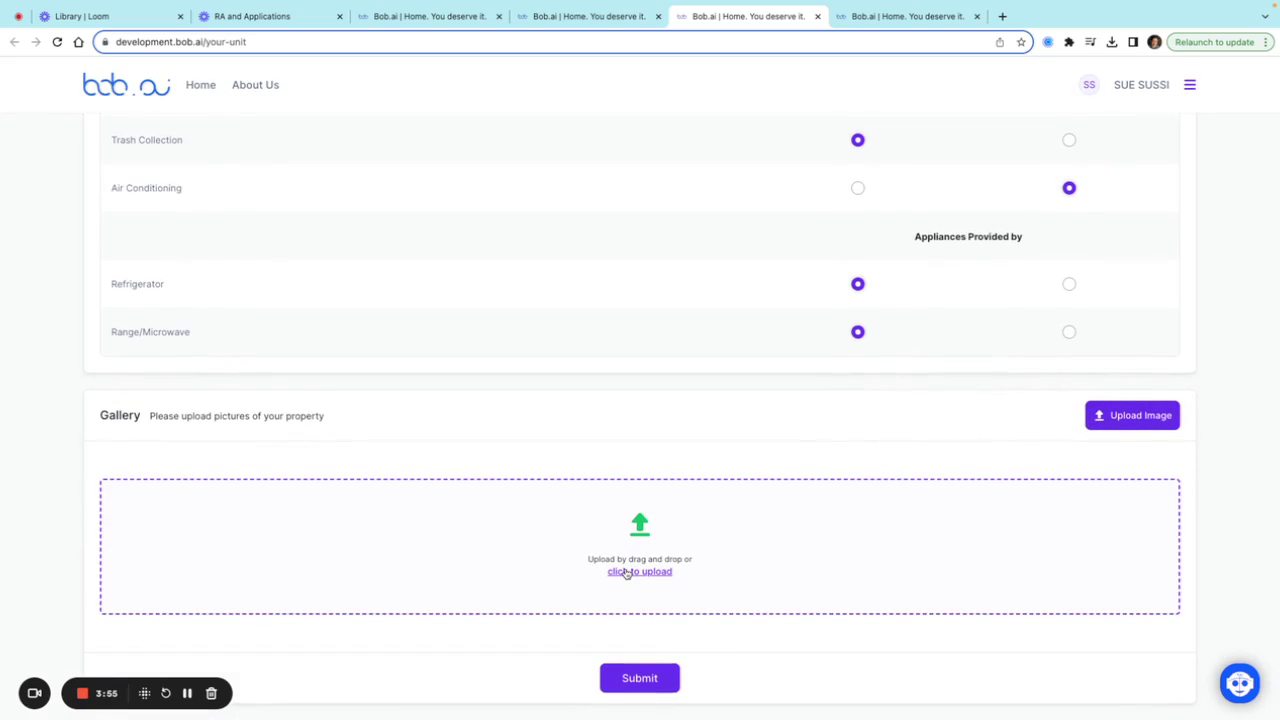
left_click(1112, 41)
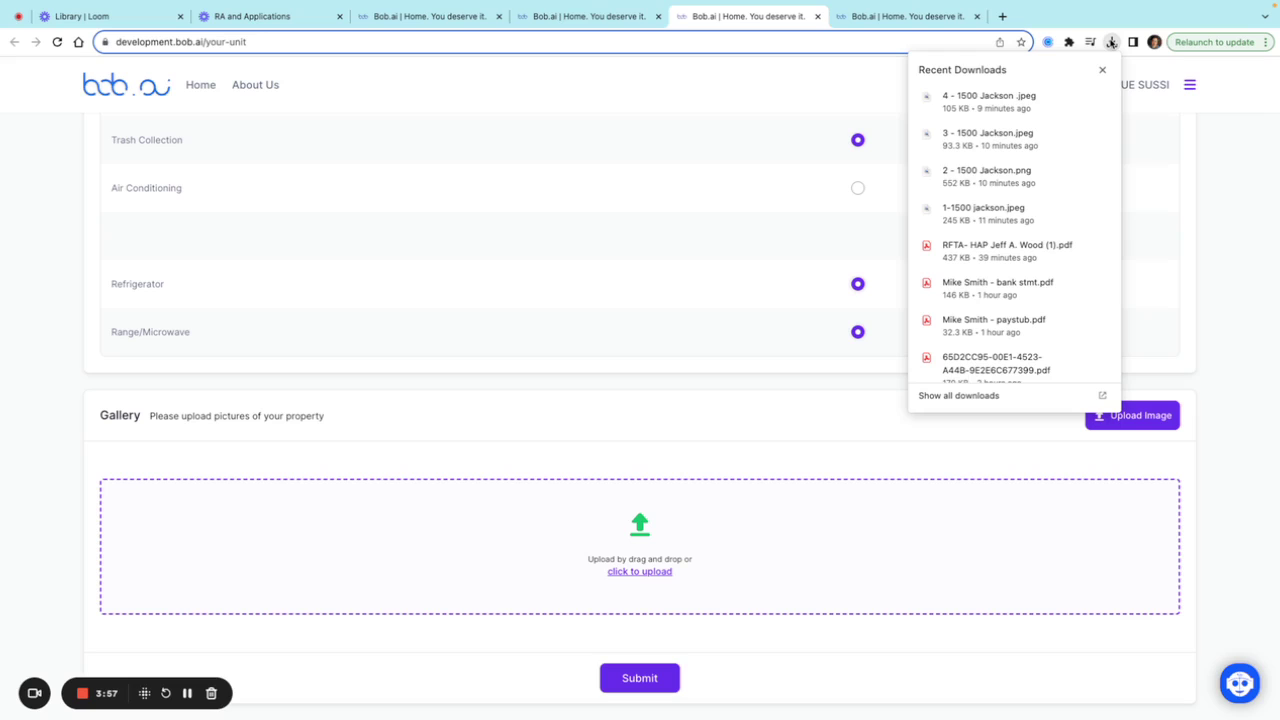
left_click_drag(983, 210, 845, 535)
left_click(1112, 42)
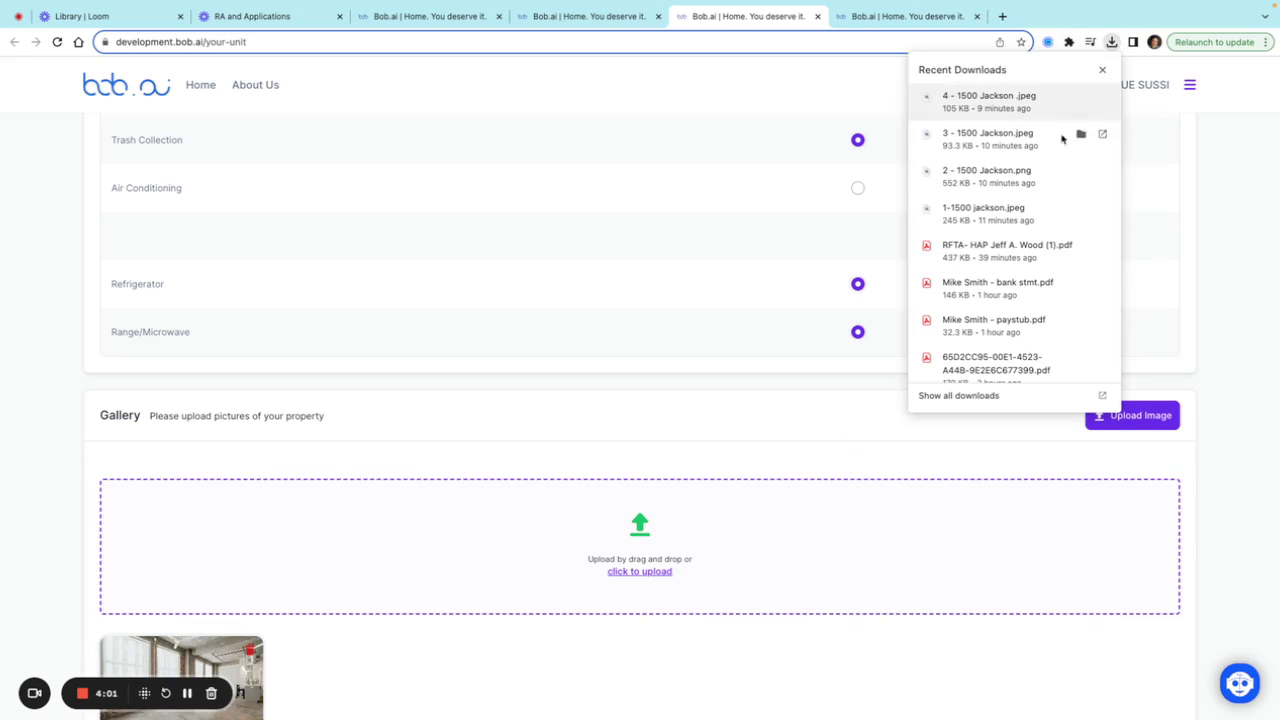
left_click_drag(1031, 195, 906, 567)
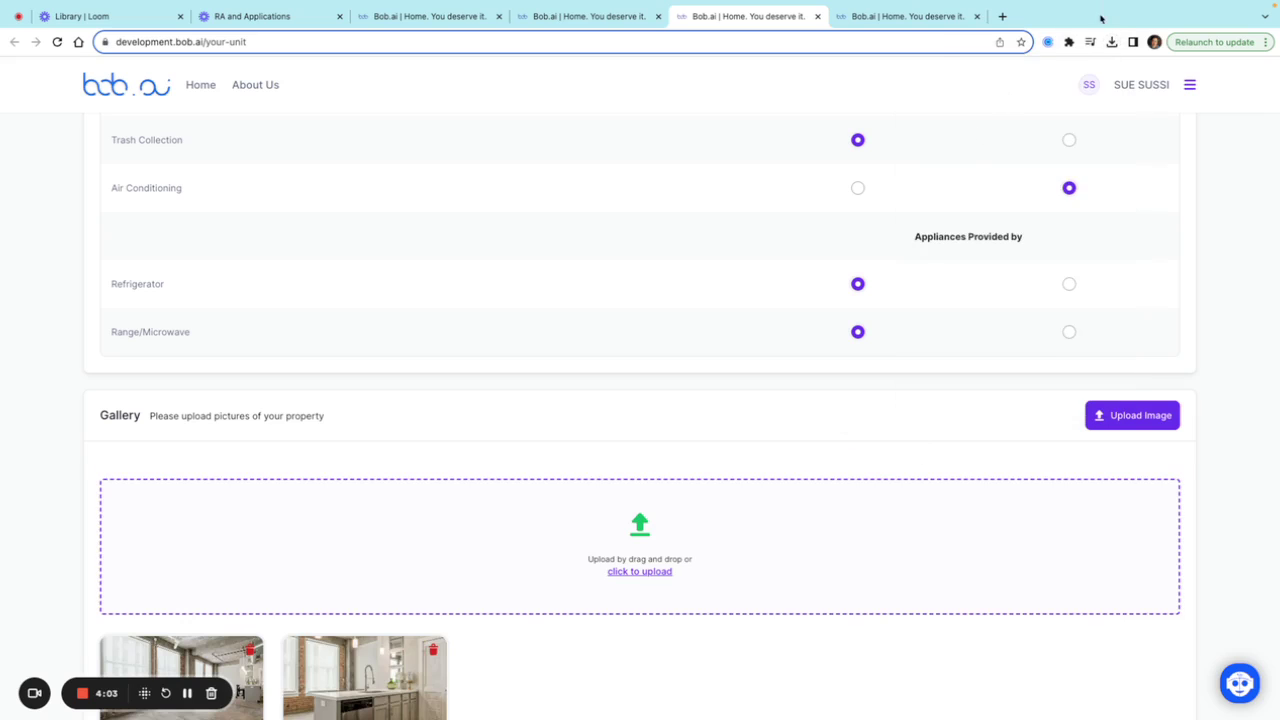
left_click(1112, 42)
left_click_drag(1035, 142, 1049, 537)
left_click(1112, 42)
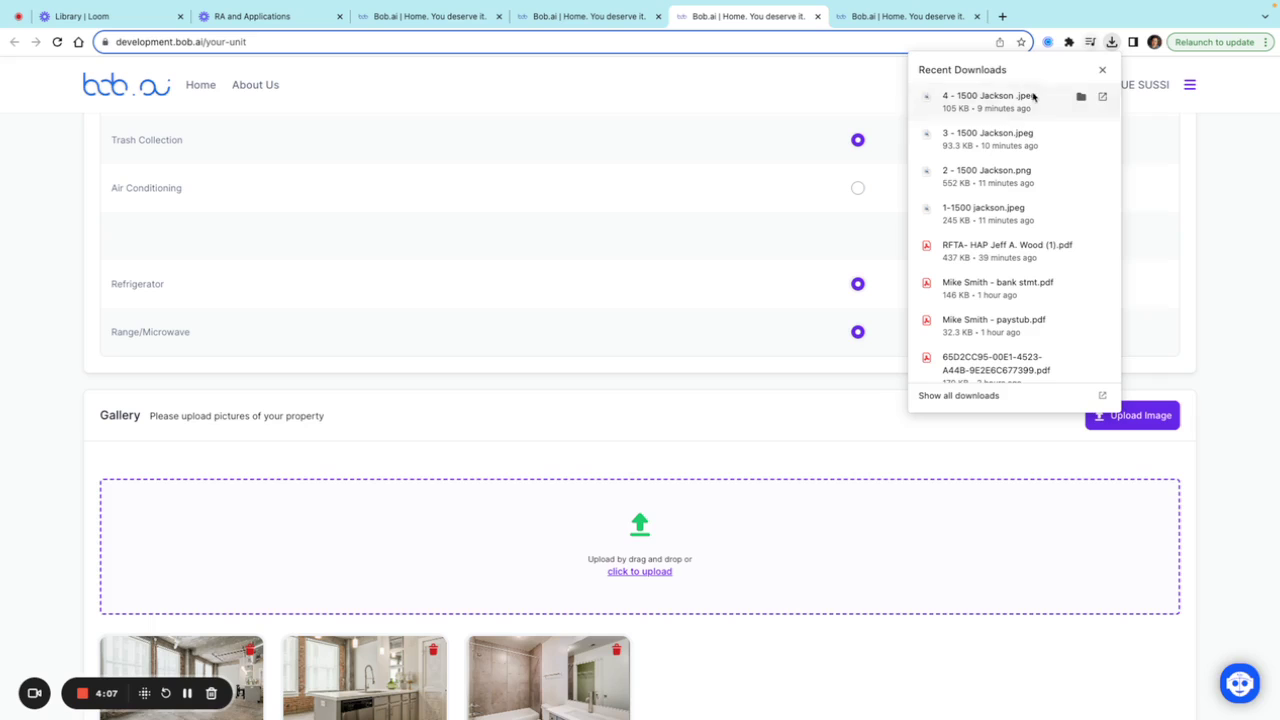
left_click_drag(1030, 97, 977, 583)
scroll(896, 539, "down", 2)
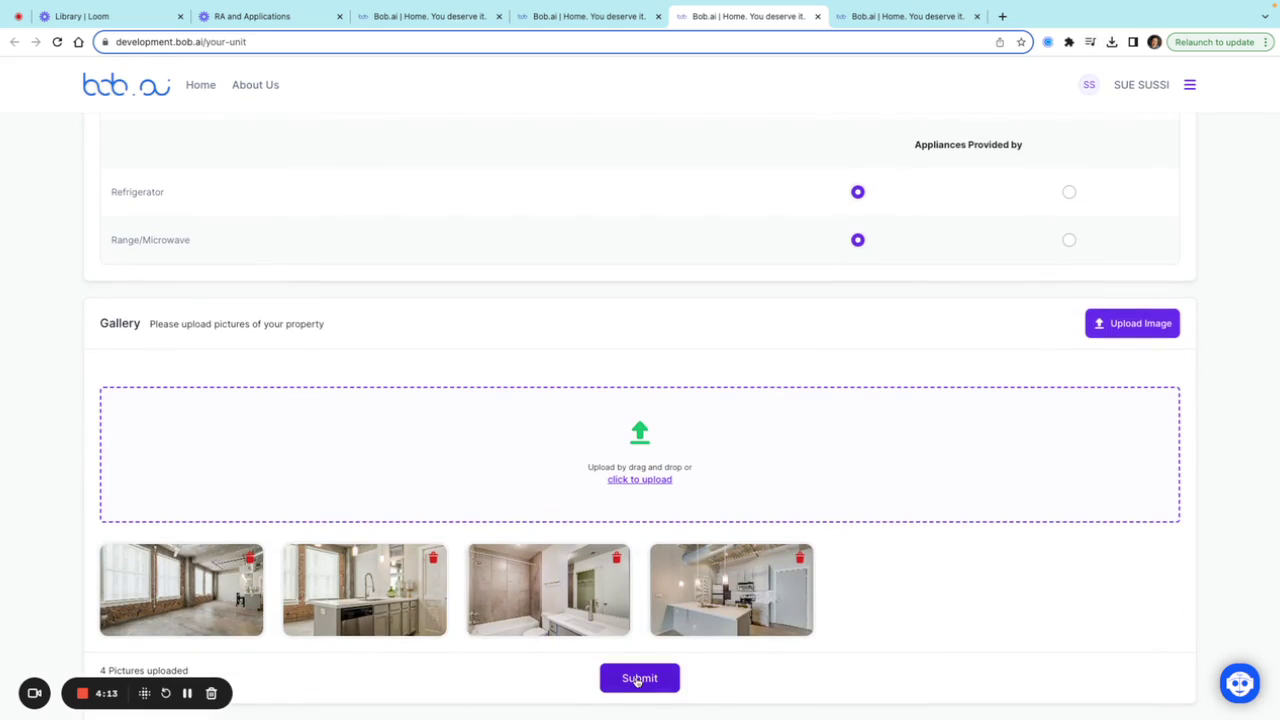
Step: Submit the completed Interurban Lofts unit listing
left_click(638, 679)
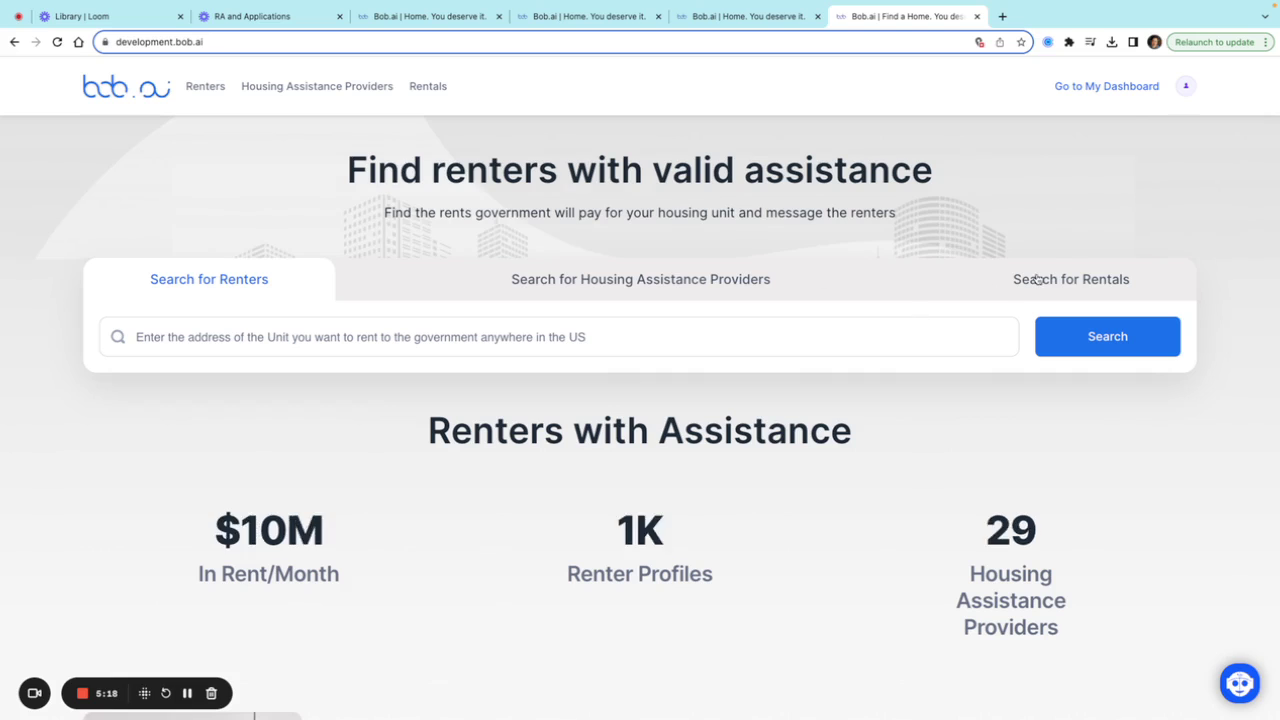
Step: Search rentals for the address 1500 Jackson St
left_click(1052, 277)
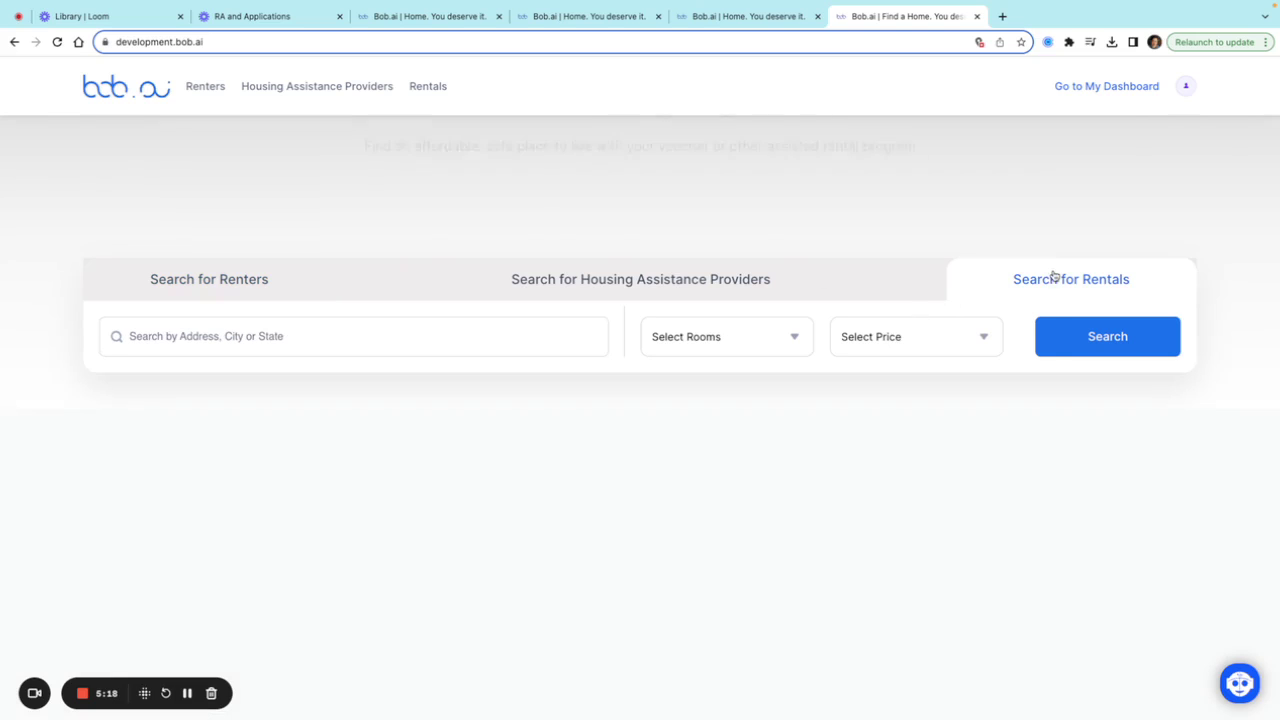
left_click(331, 326)
type("1")
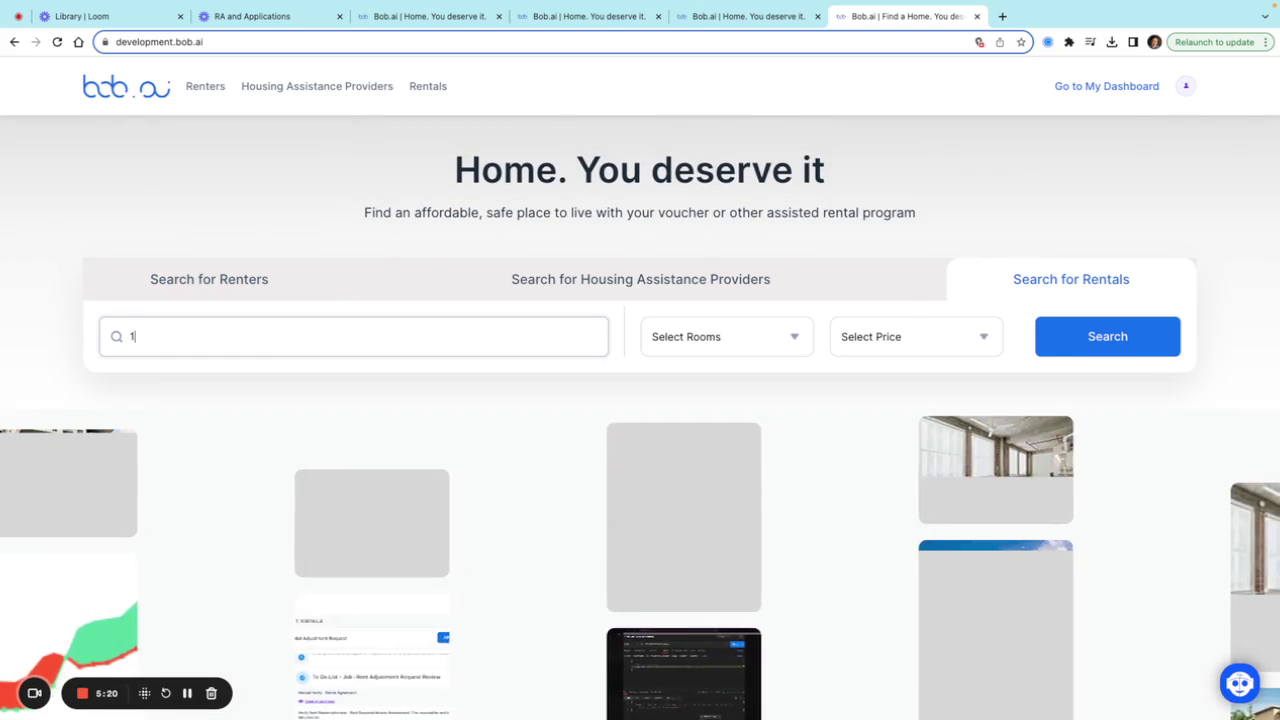
type("500 Jackso")
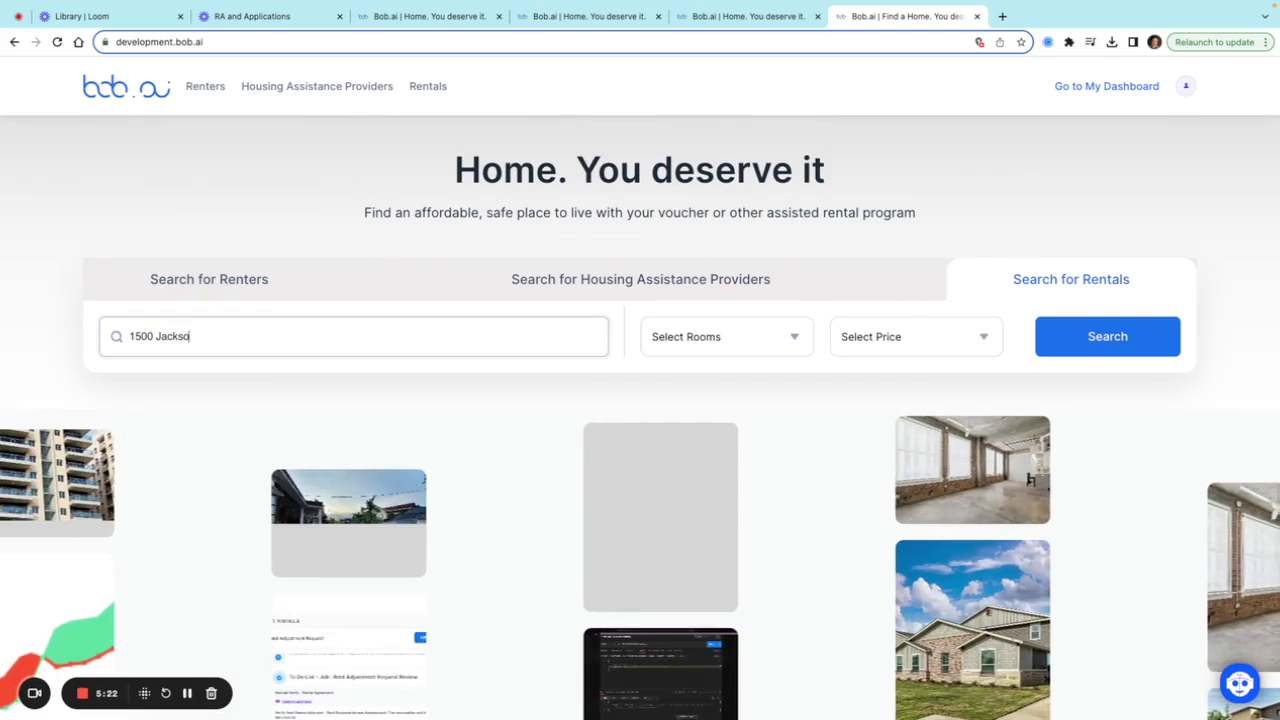
type("n st")
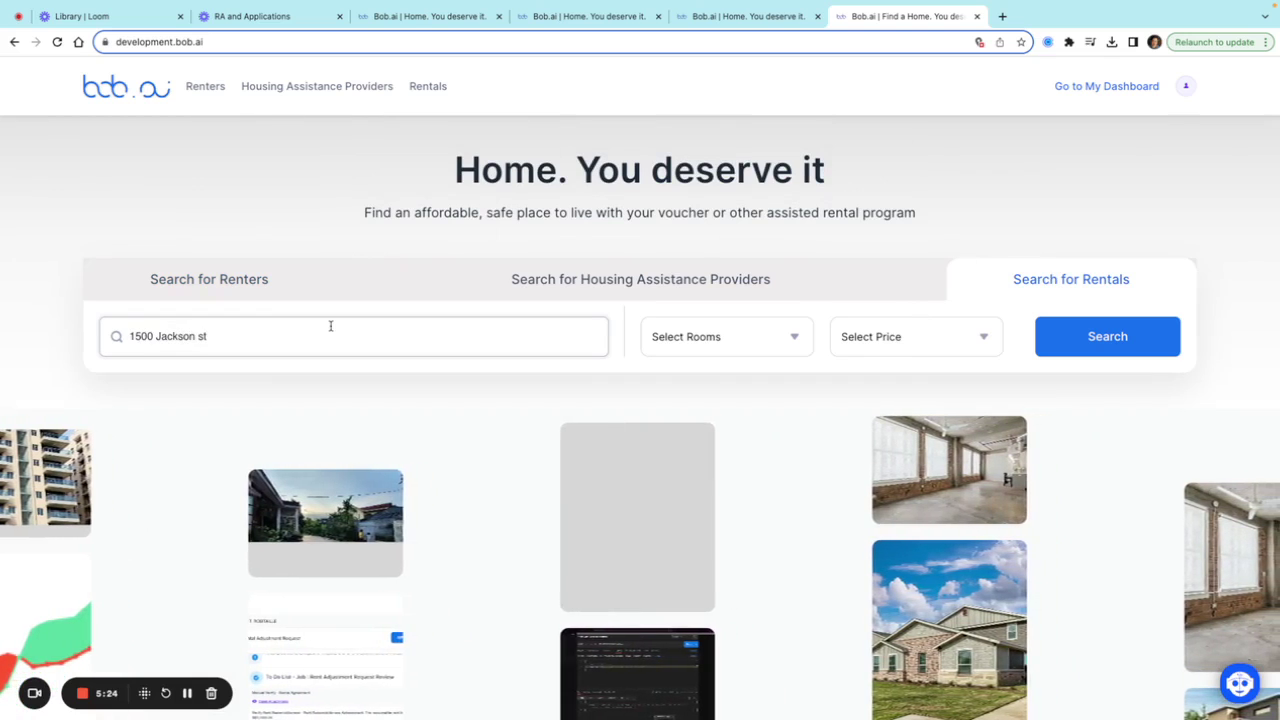
key("BackSpace")
key("BackSpace")
key("BackSpace")
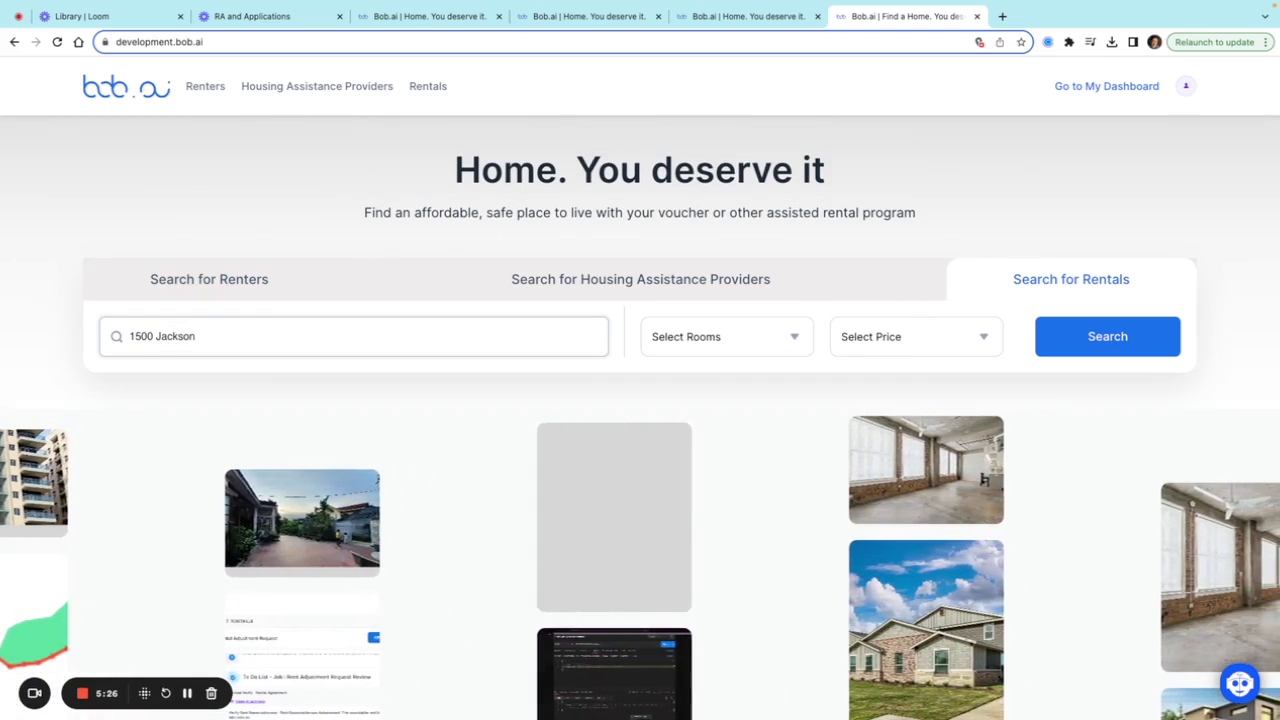
type("St")
left_click(1092, 338)
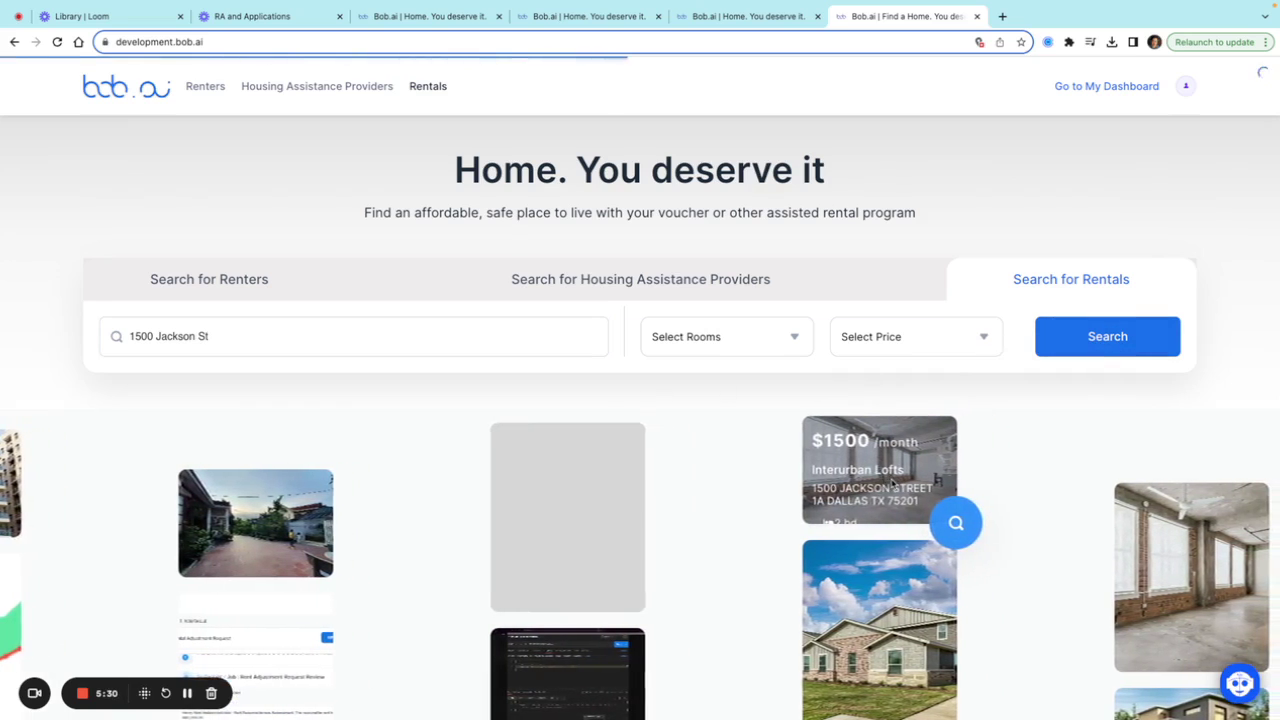
Step: Edit the Interurban Lofts unit, switch Available off, and save it as Not Available
left_click(933, 521)
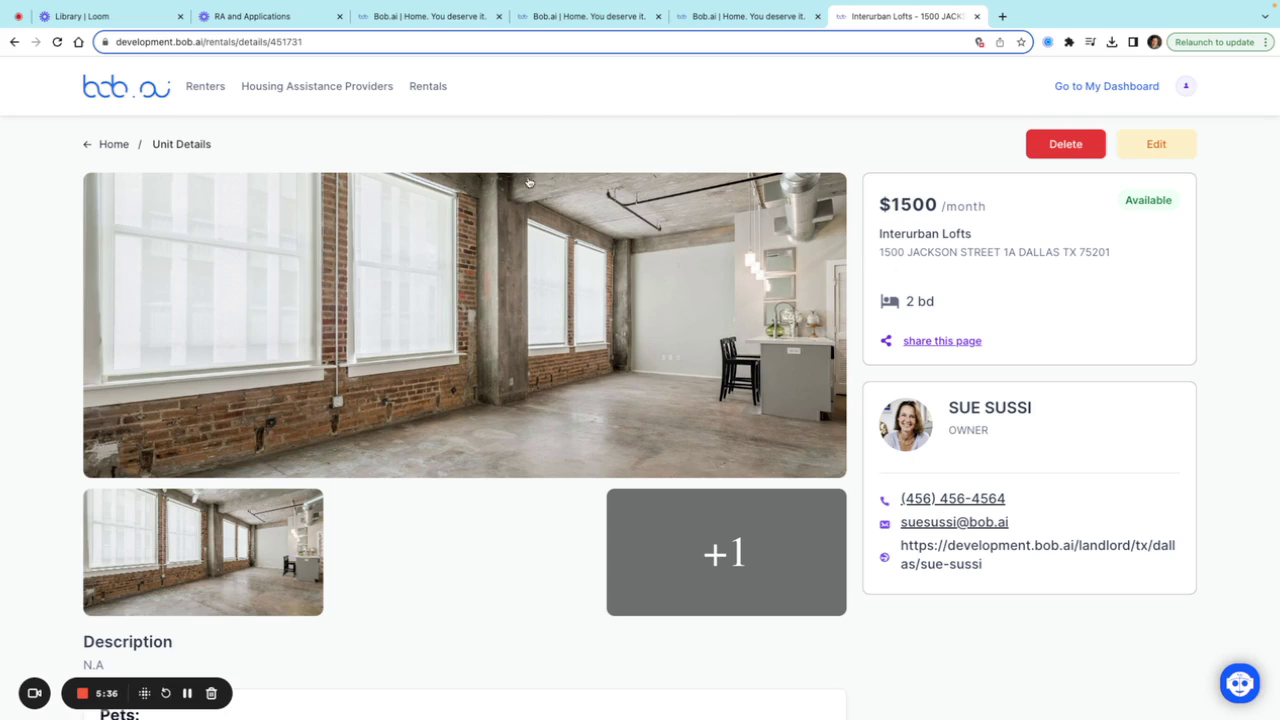
left_click(1150, 156)
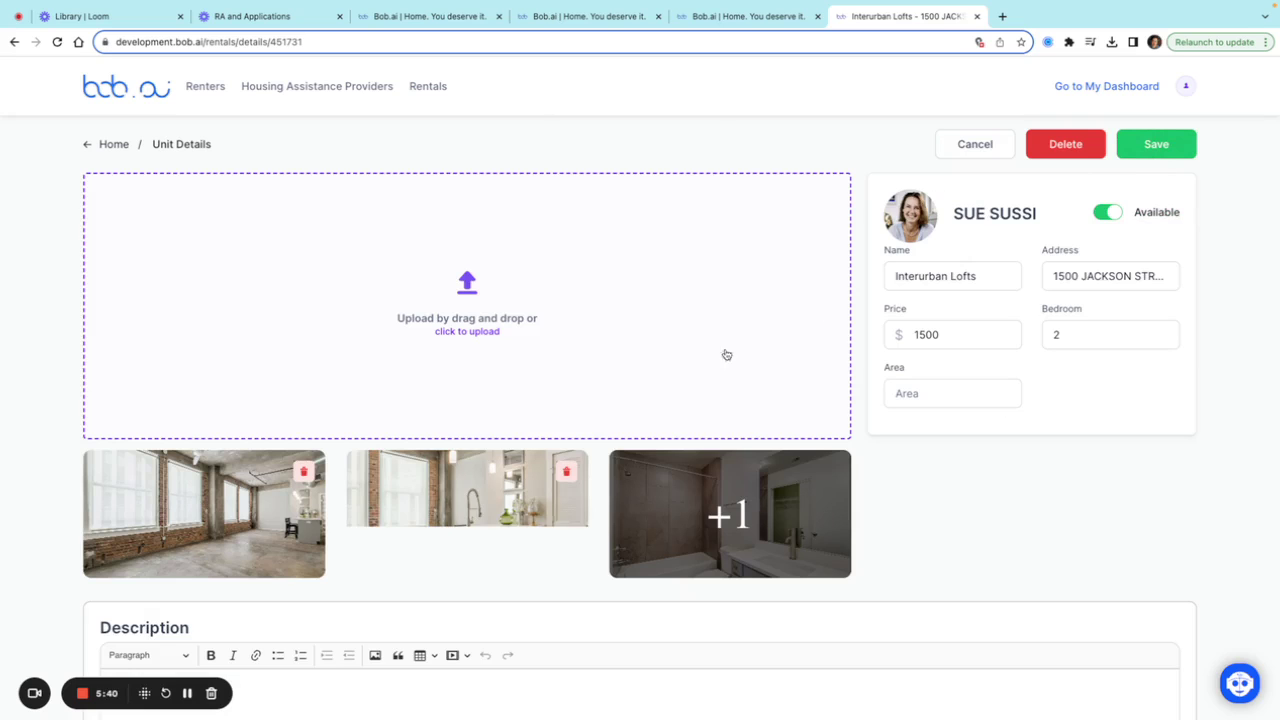
scroll(486, 374, "down", 2)
scroll(486, 374, "up", 1)
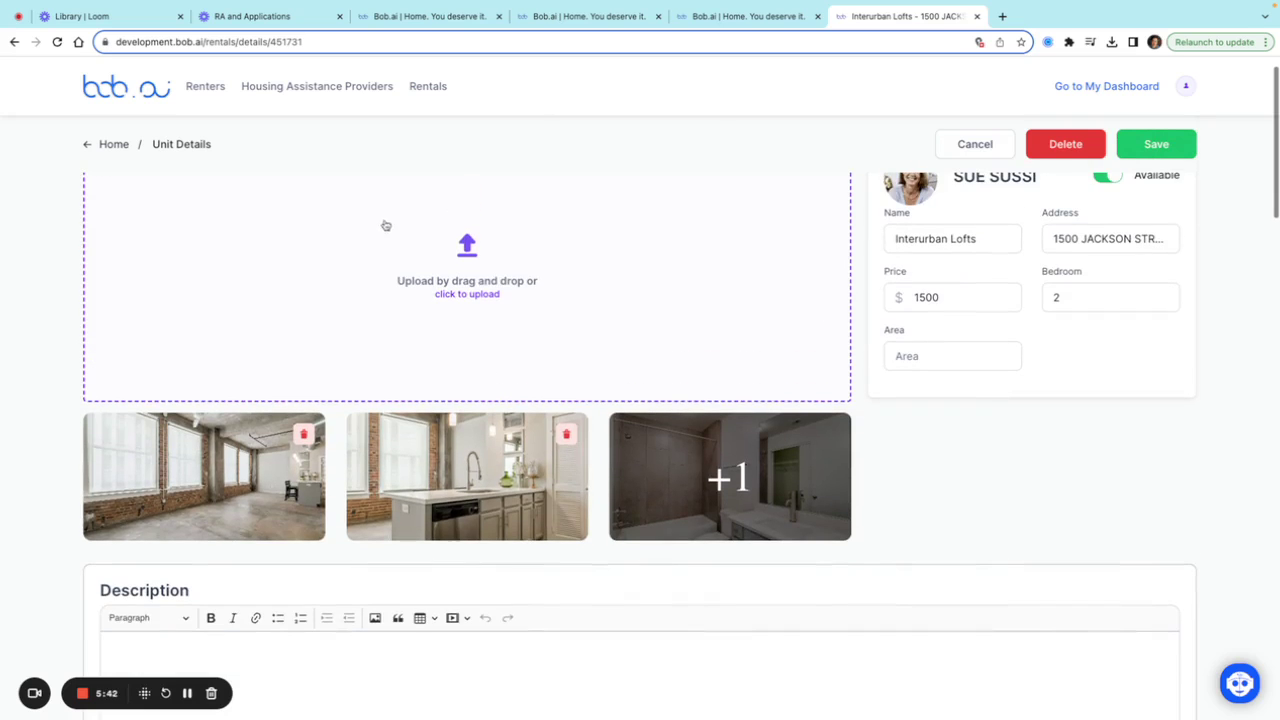
scroll(481, 369, "up", 1)
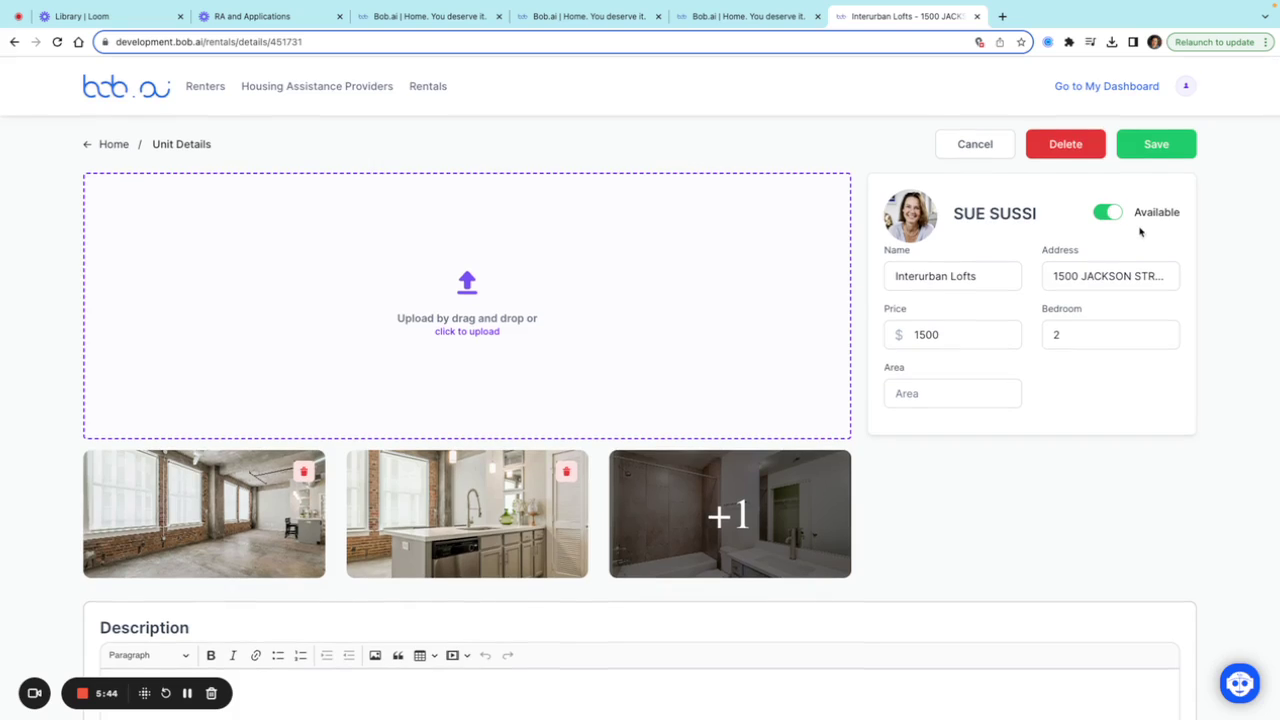
left_click(1107, 212)
left_click(1109, 219)
left_click(1105, 211)
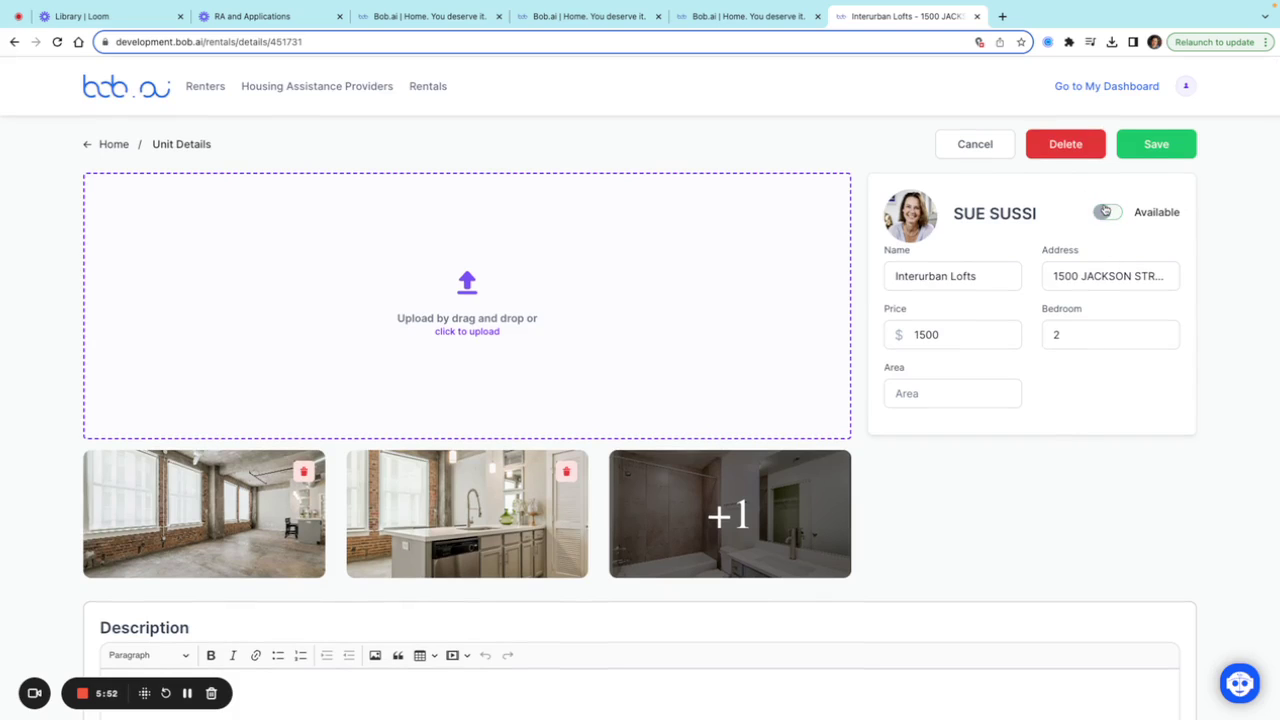
left_click(1148, 151)
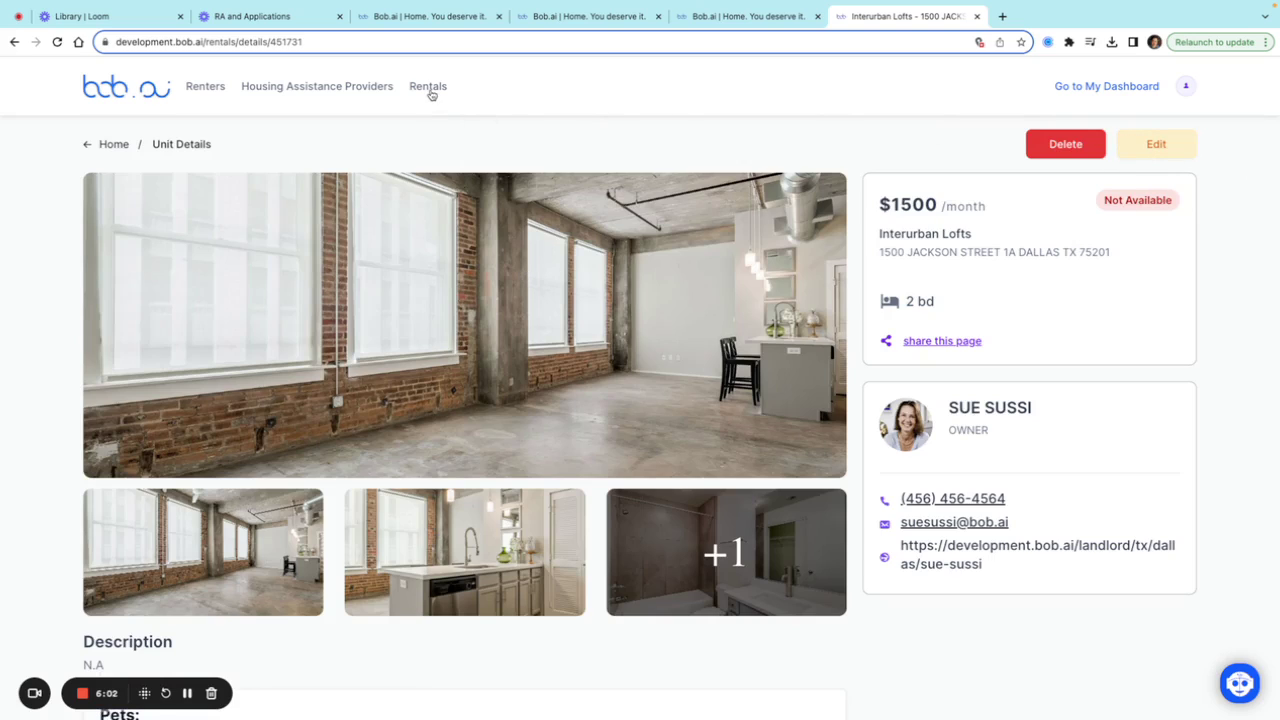
Step: Rerun the rental search for 1500 jackson st to list the Dallas, TX homes with a map
left_click(428, 87)
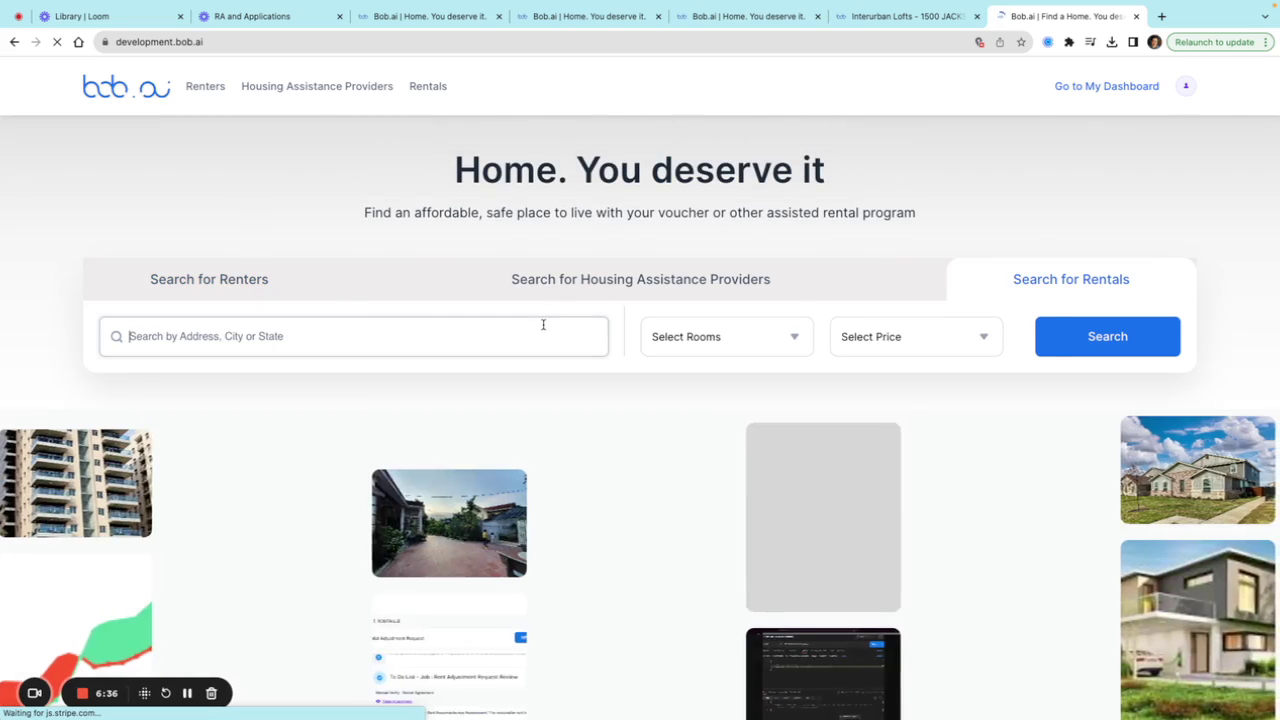
type("1500 jack")
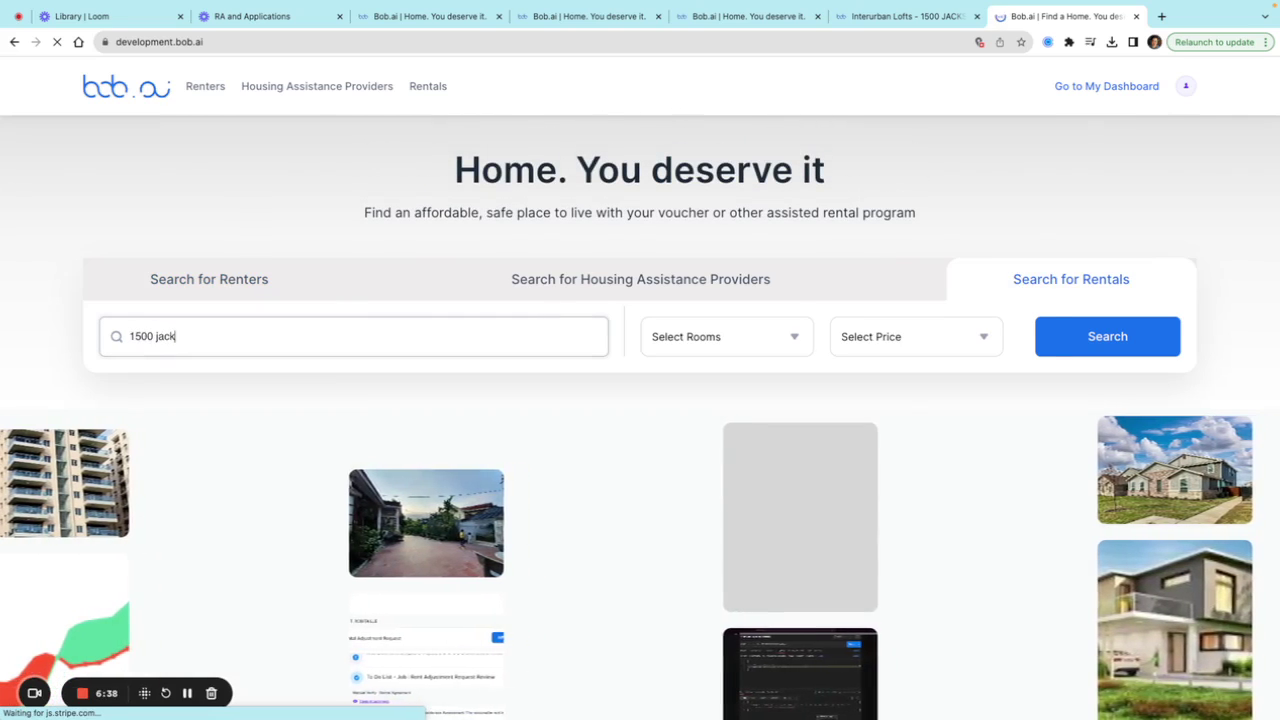
type("son st")
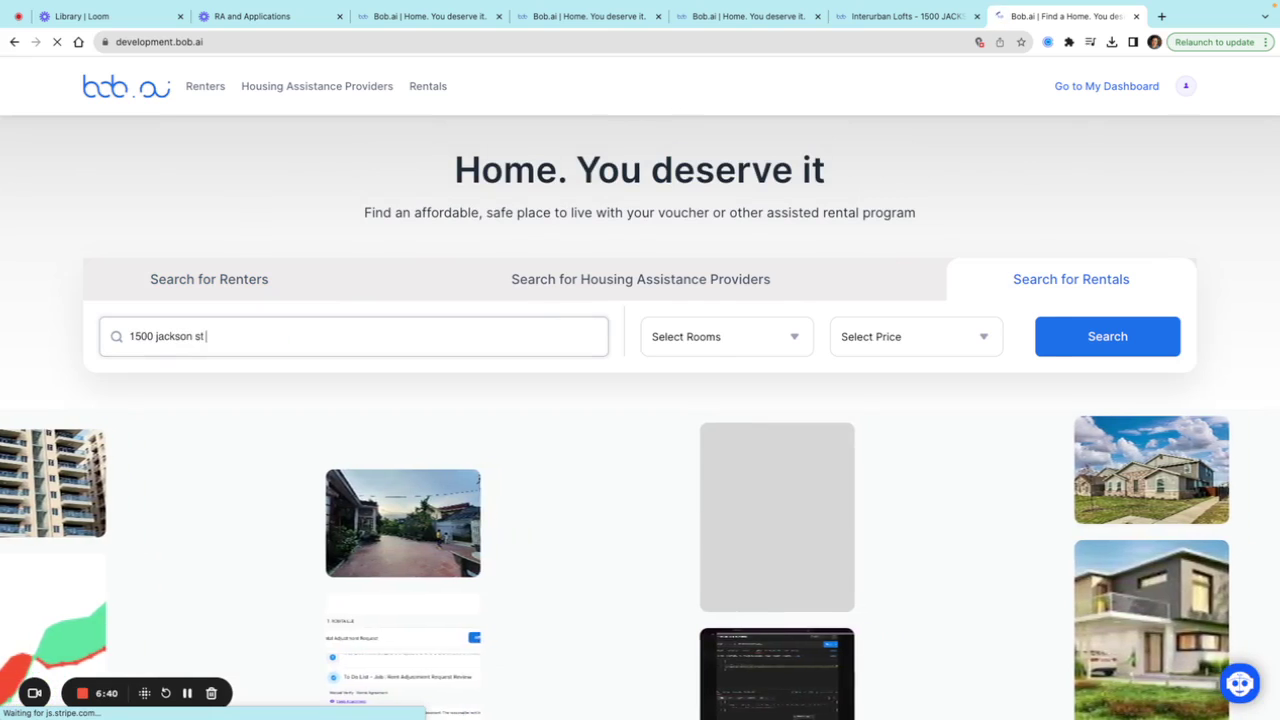
left_click(1131, 346)
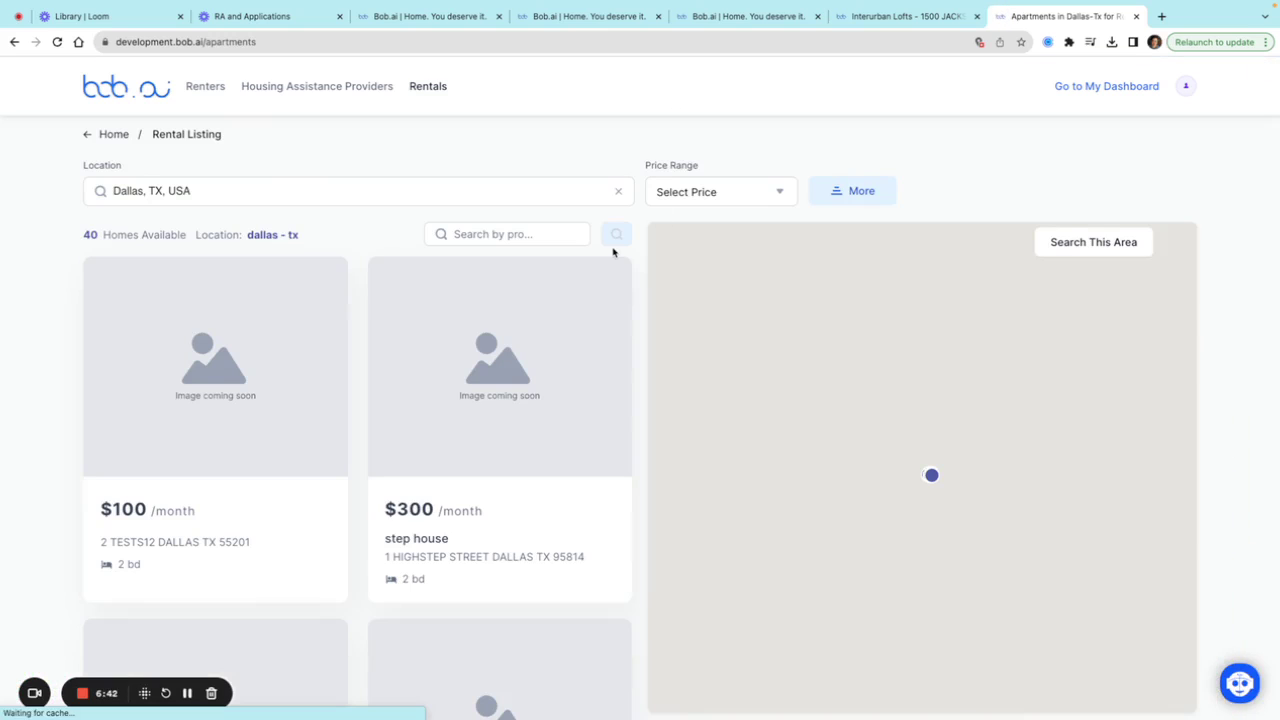
scroll(336, 489, "down", 3)
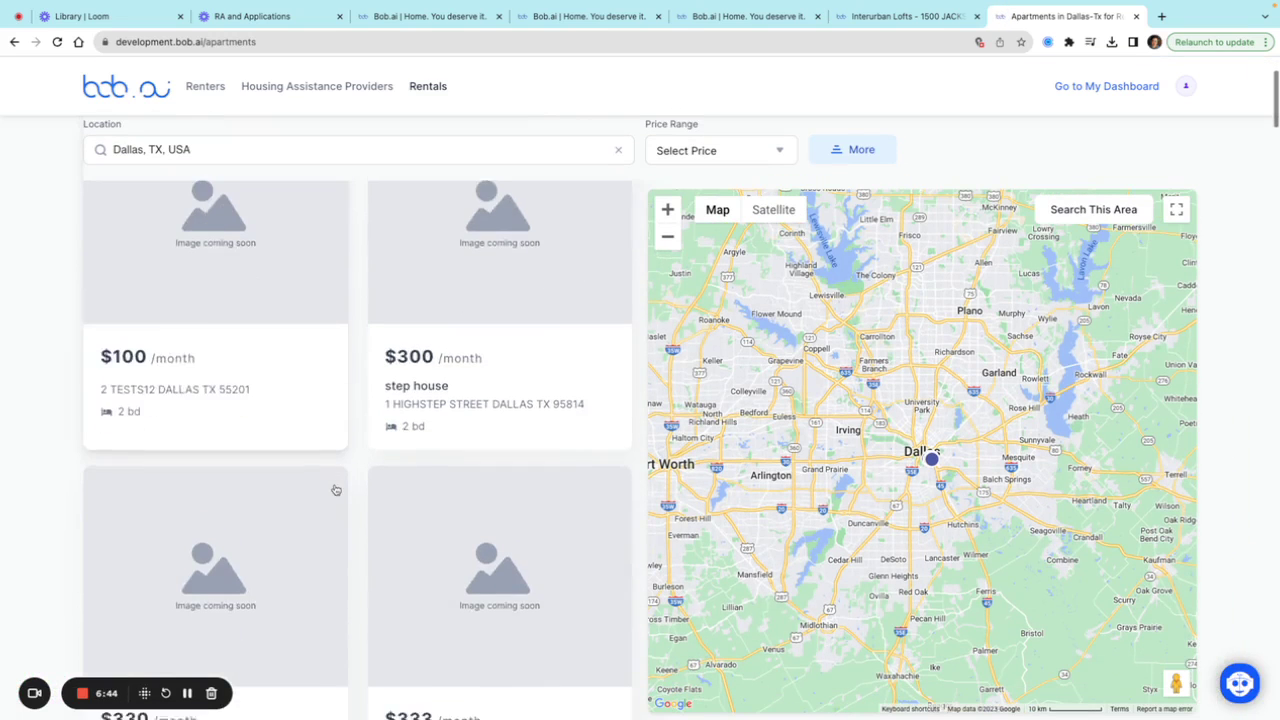
Step: Close the Apartments results and save the Interurban Lofts unit with Available switched on
scroll(335, 489, "down", 5)
scroll(334, 486, "up", 8)
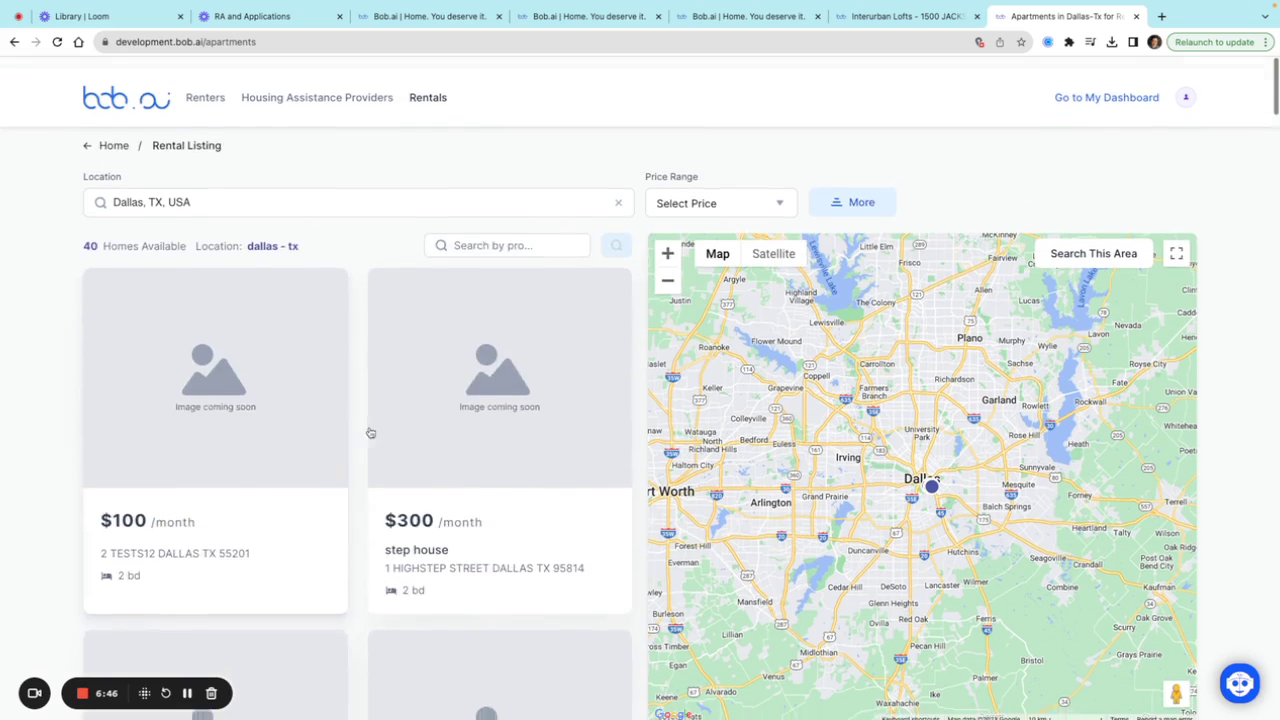
left_click(1137, 16)
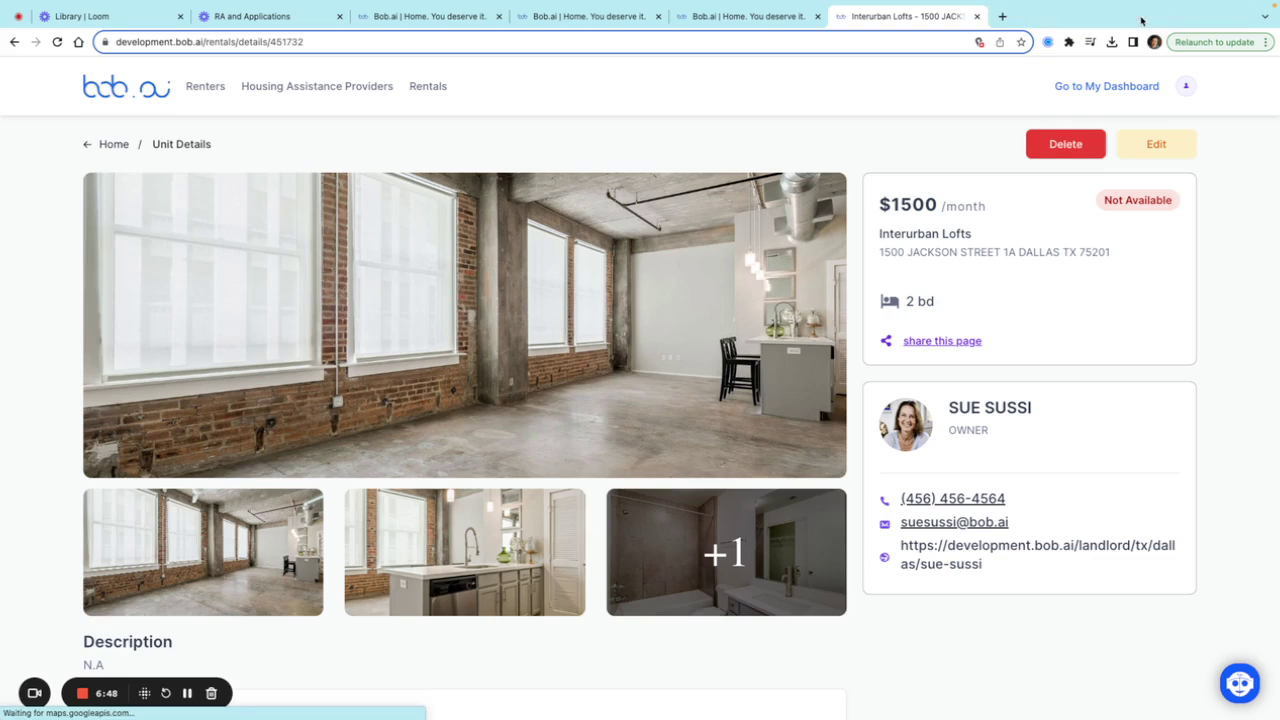
left_click(1151, 143)
left_click(1107, 215)
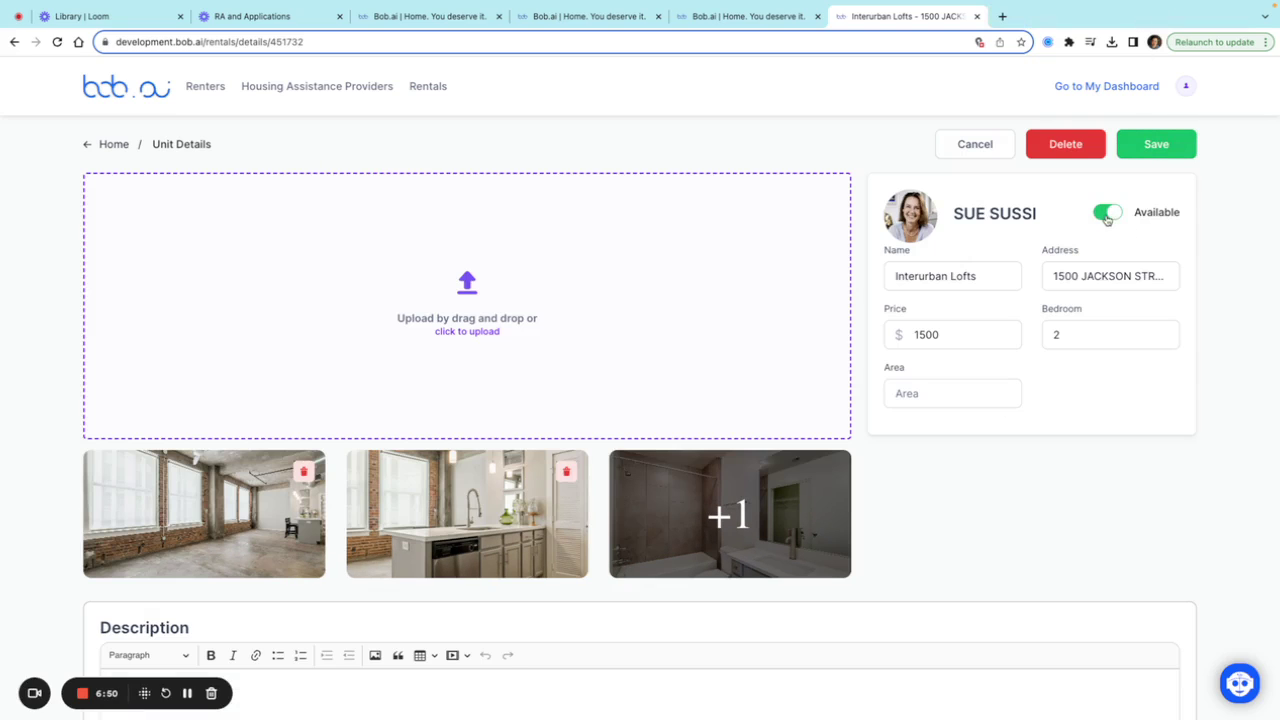
left_click(1163, 142)
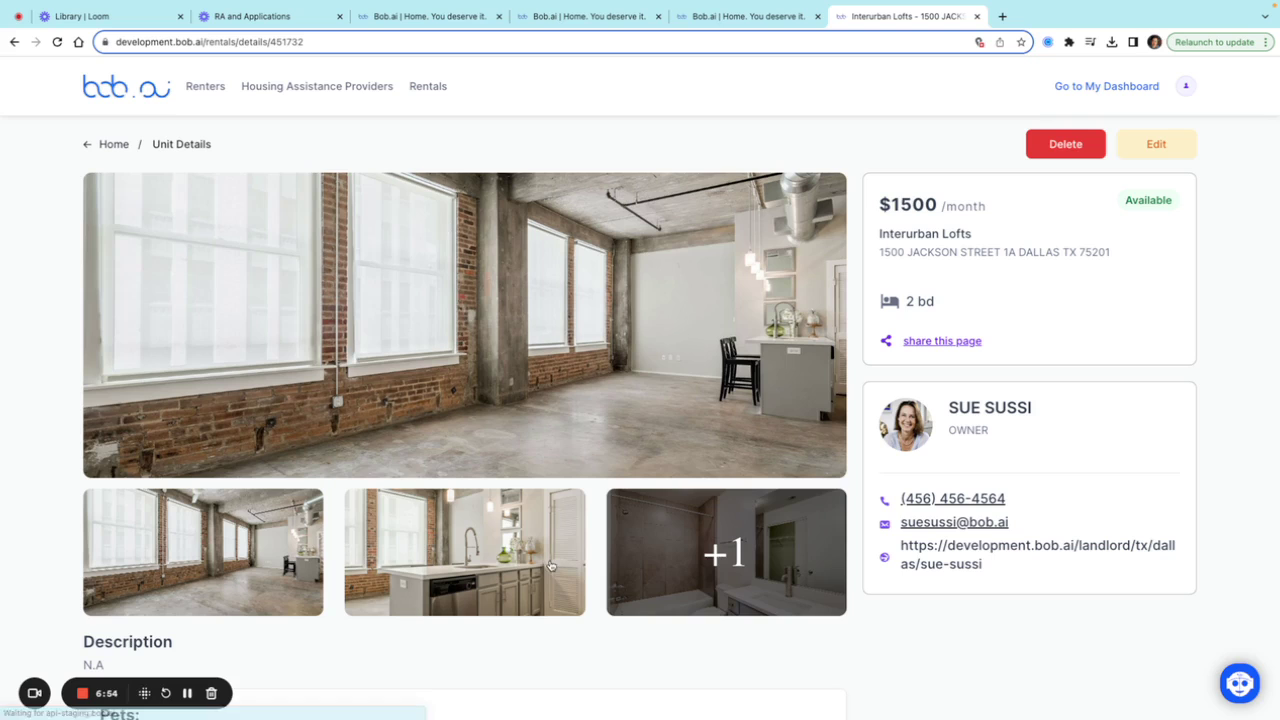
Step: Search rentals at 1500 Jackson Street, Dallas, confirm Interurban Lofts at $1500, then go to the dashboard
left_click(430, 88)
left_click(213, 191)
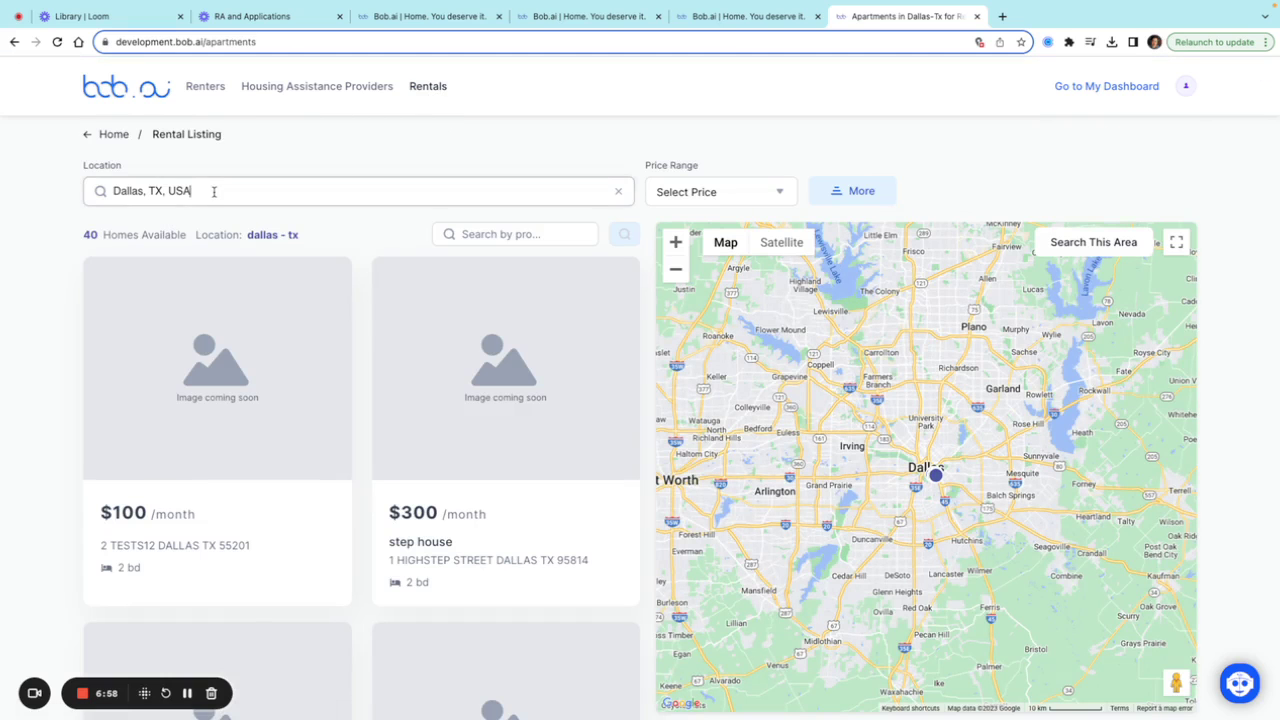
left_click_drag(213, 191, 31, 197)
type("15")
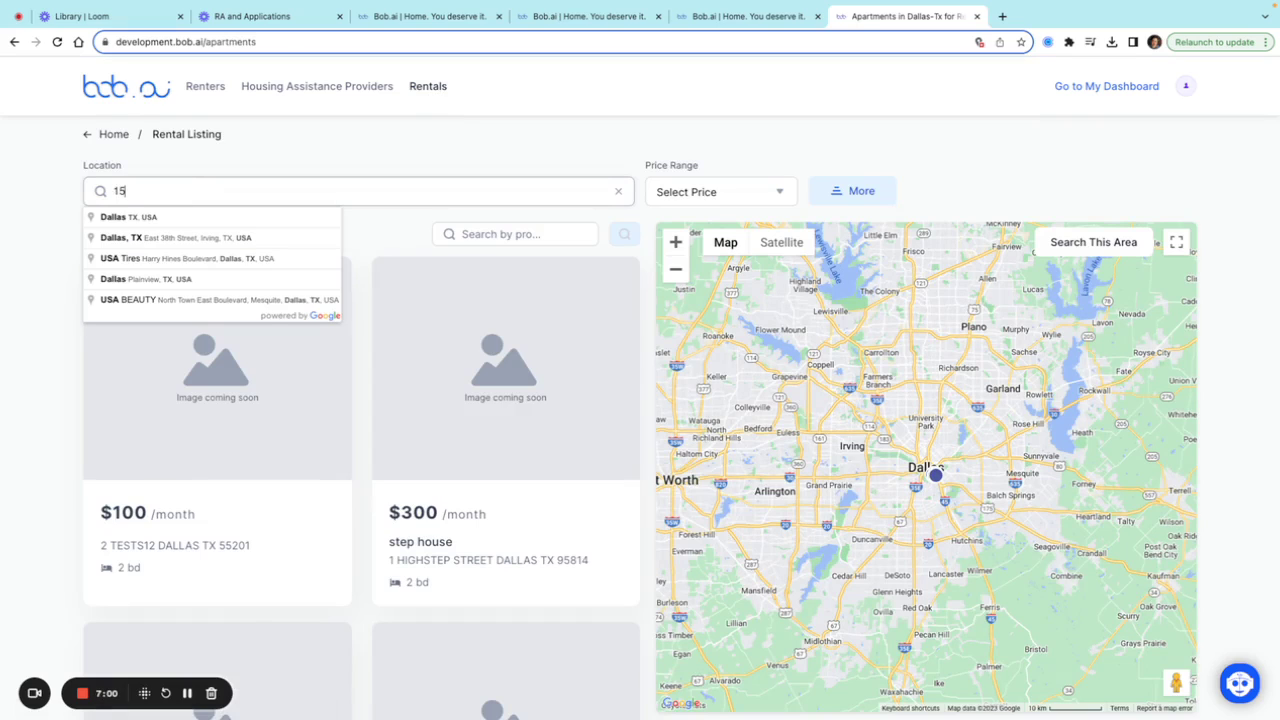
type("00 jackson st")
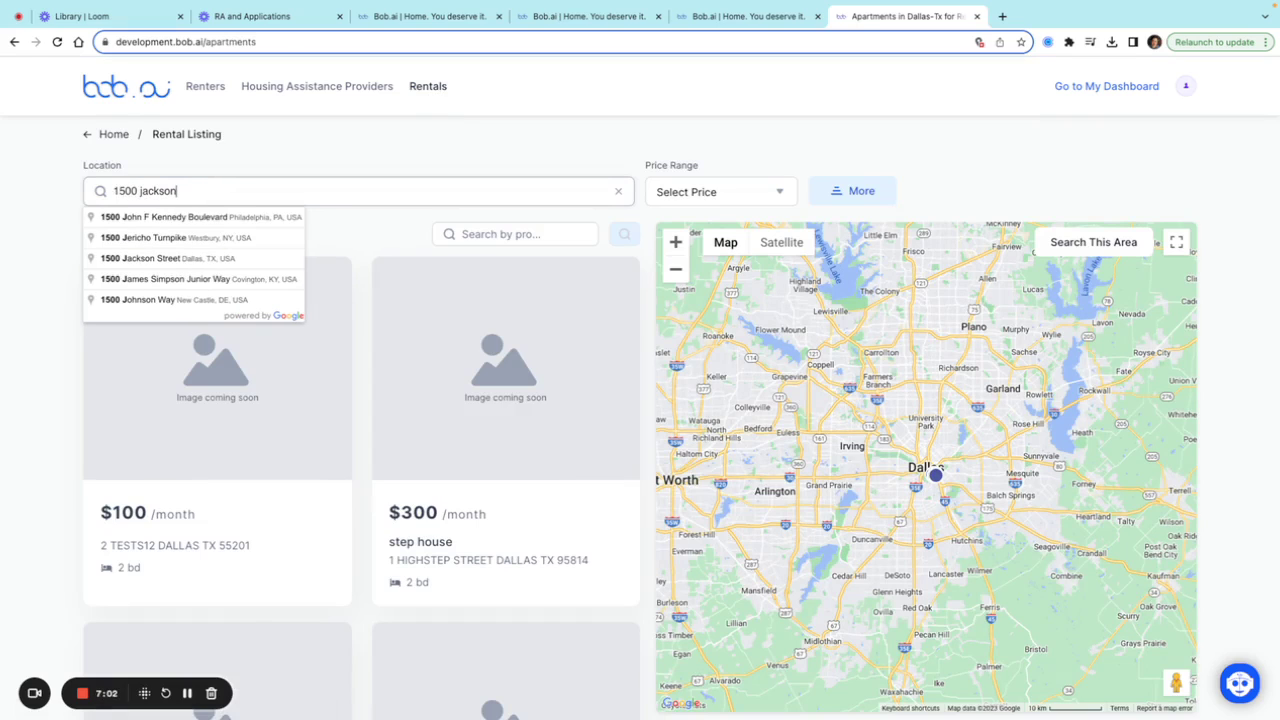
left_click(127, 222)
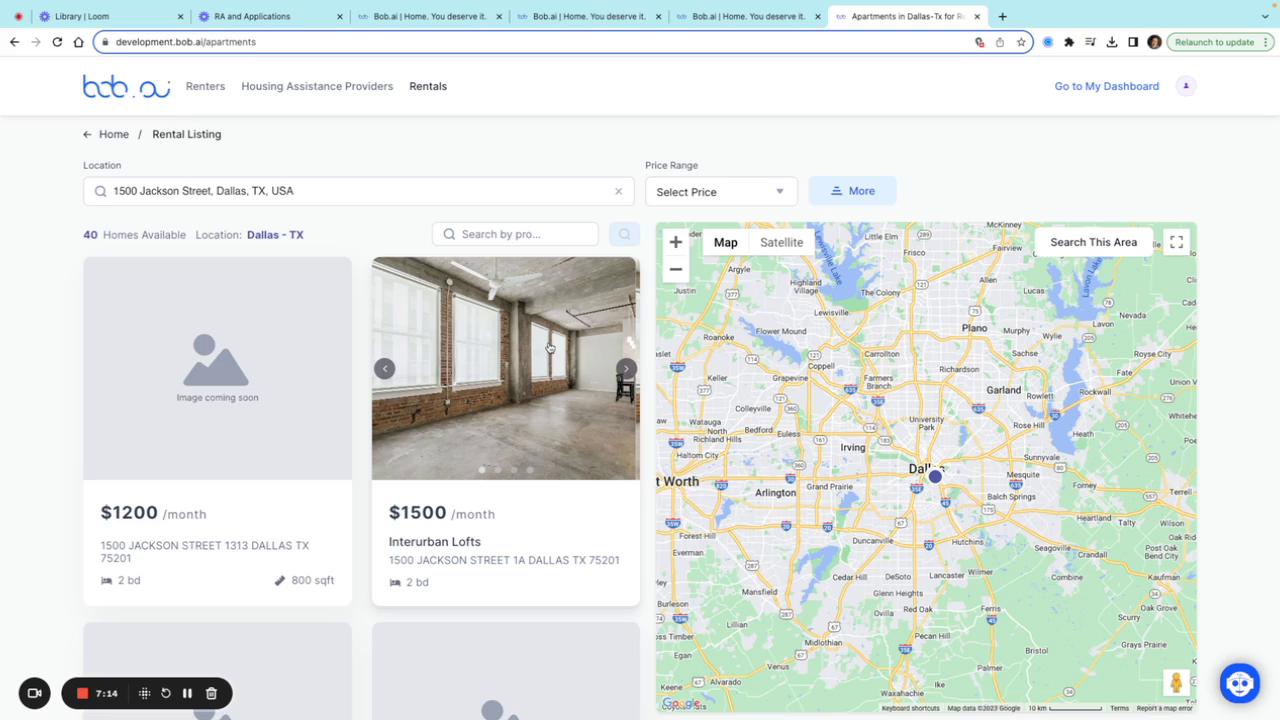
left_click(1128, 93)
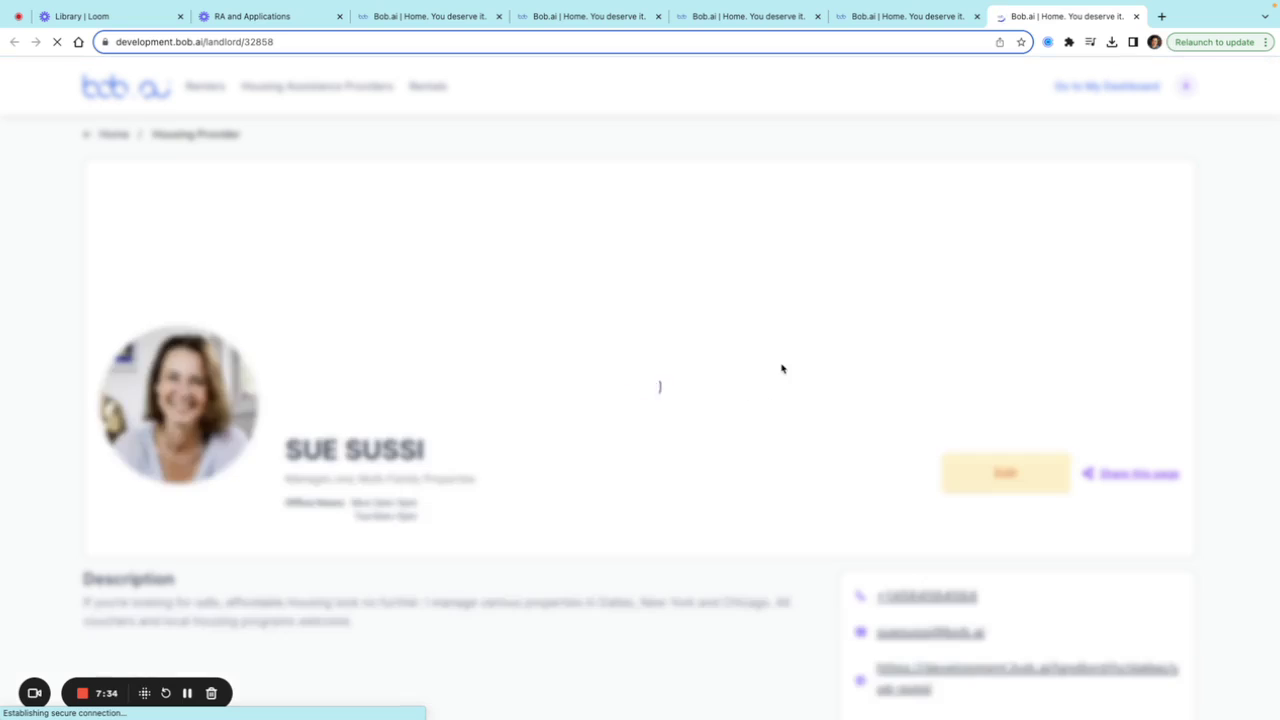
Step: Expand the landlord's Available Units list with See More to reveal Interurban Lofts
scroll(781, 367, "down", 3)
scroll(783, 367, "down", 8)
scroll(783, 367, "up", 1)
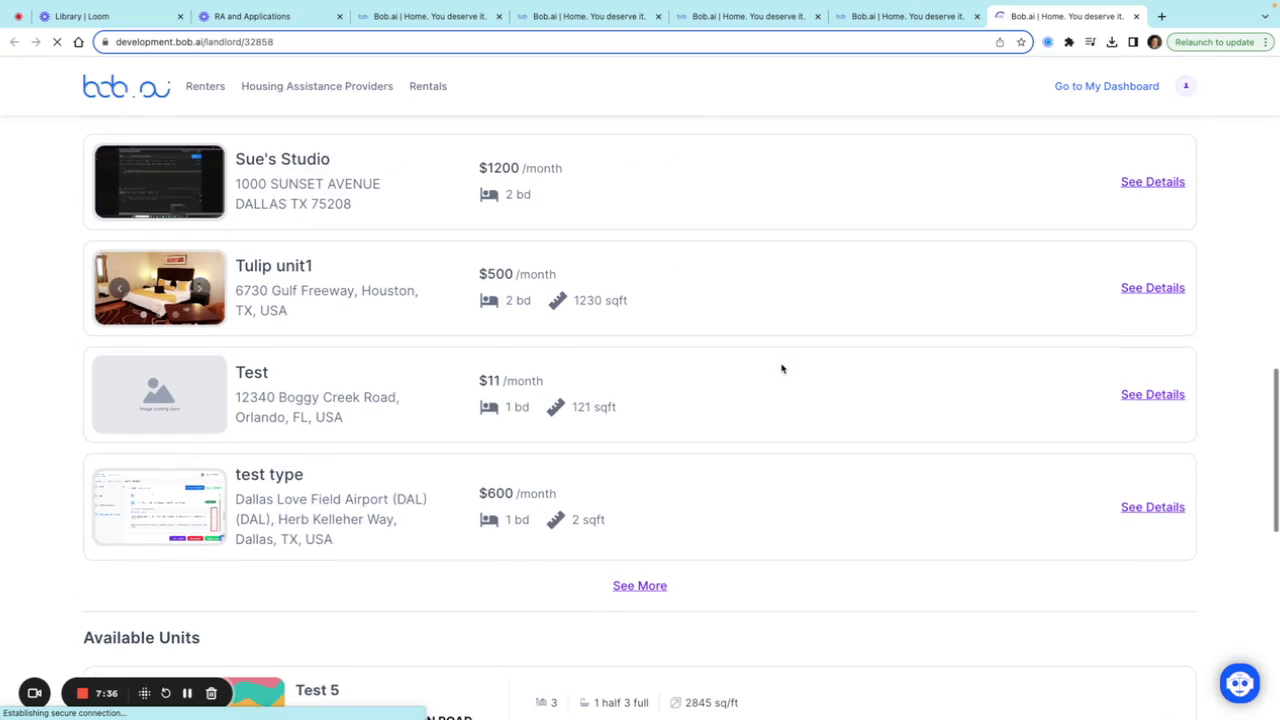
scroll(653, 607, "down", 3)
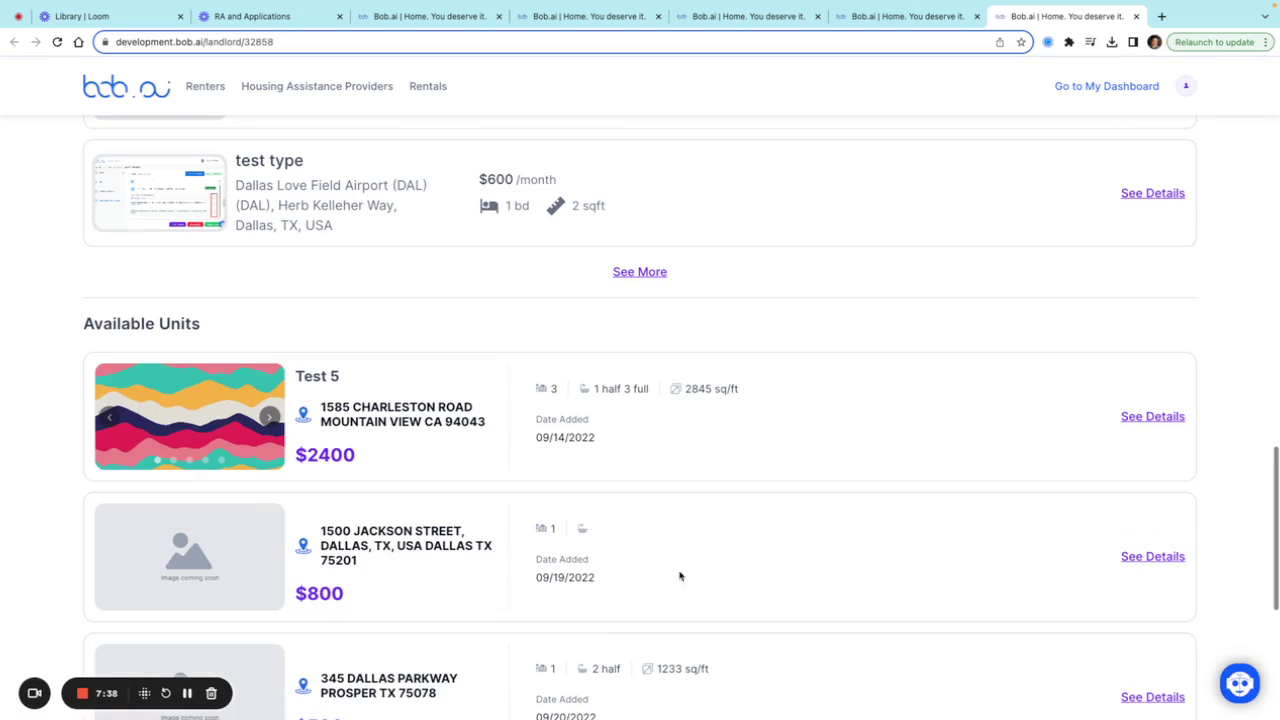
scroll(680, 576, "down", 2)
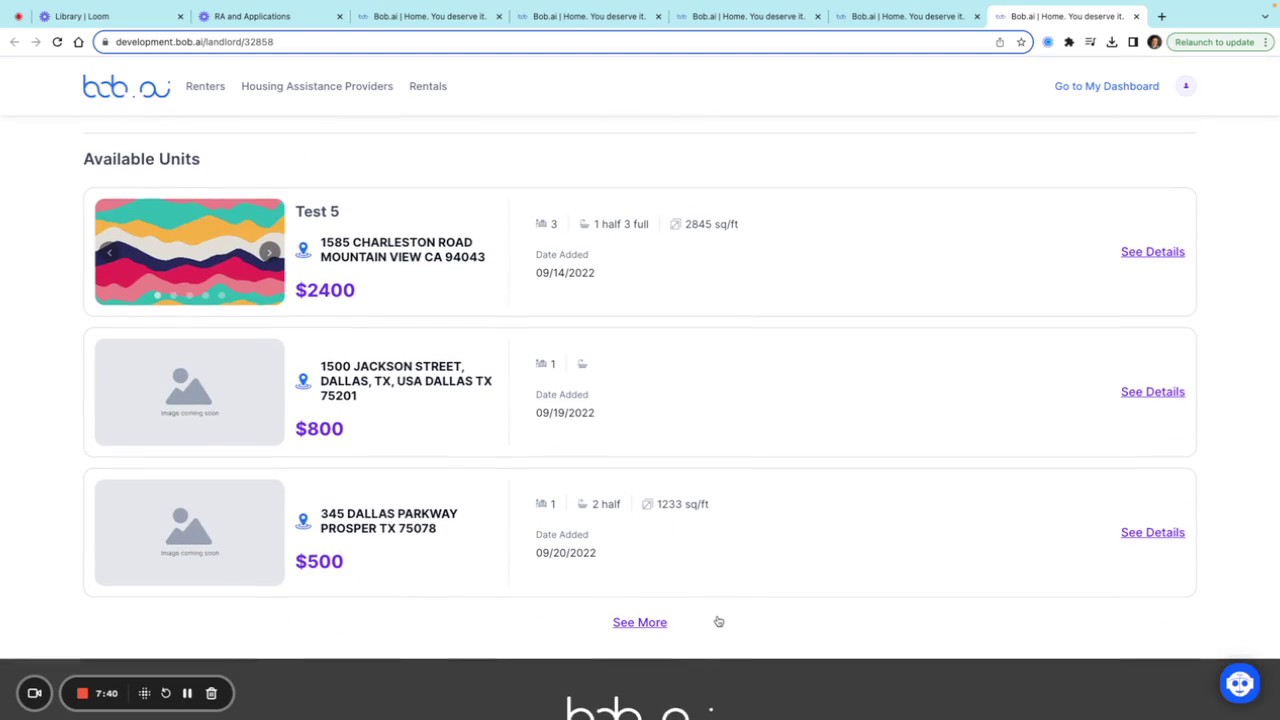
left_click(655, 624)
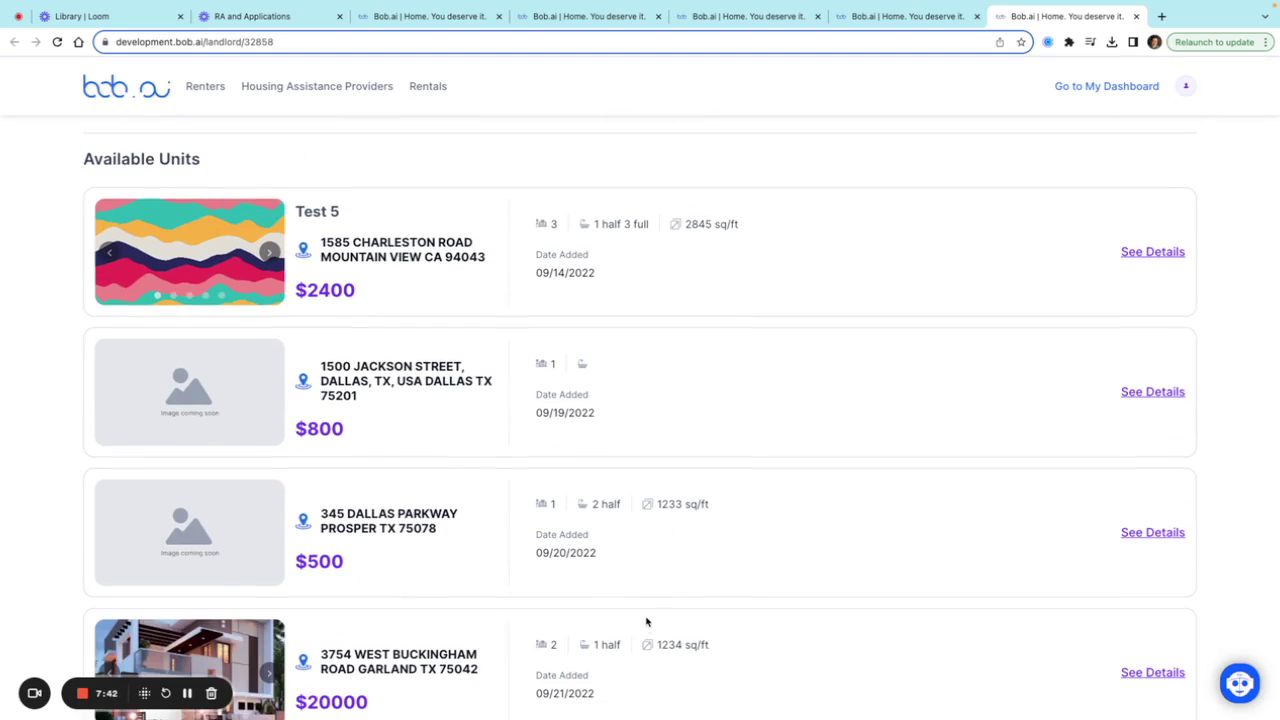
scroll(655, 580, "down", 5)
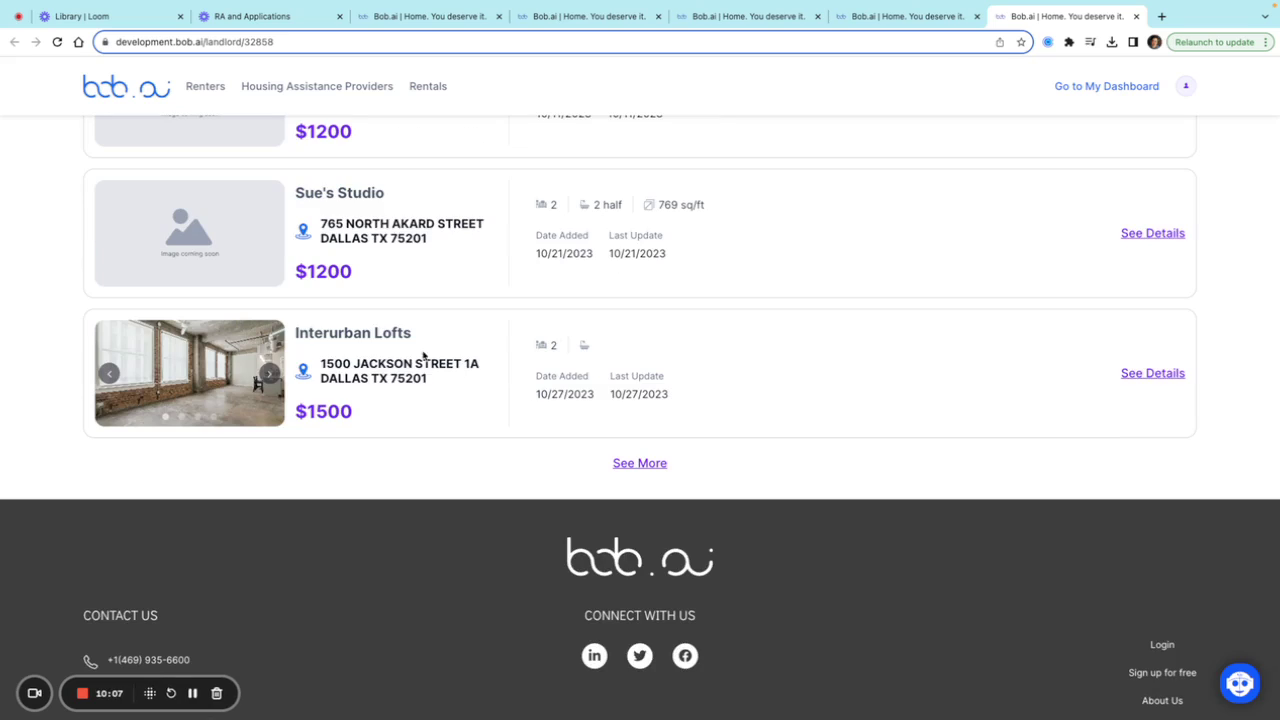
Step: Open the Interurban Lofts details for editing and set 1 full bathroom
left_click(1140, 372)
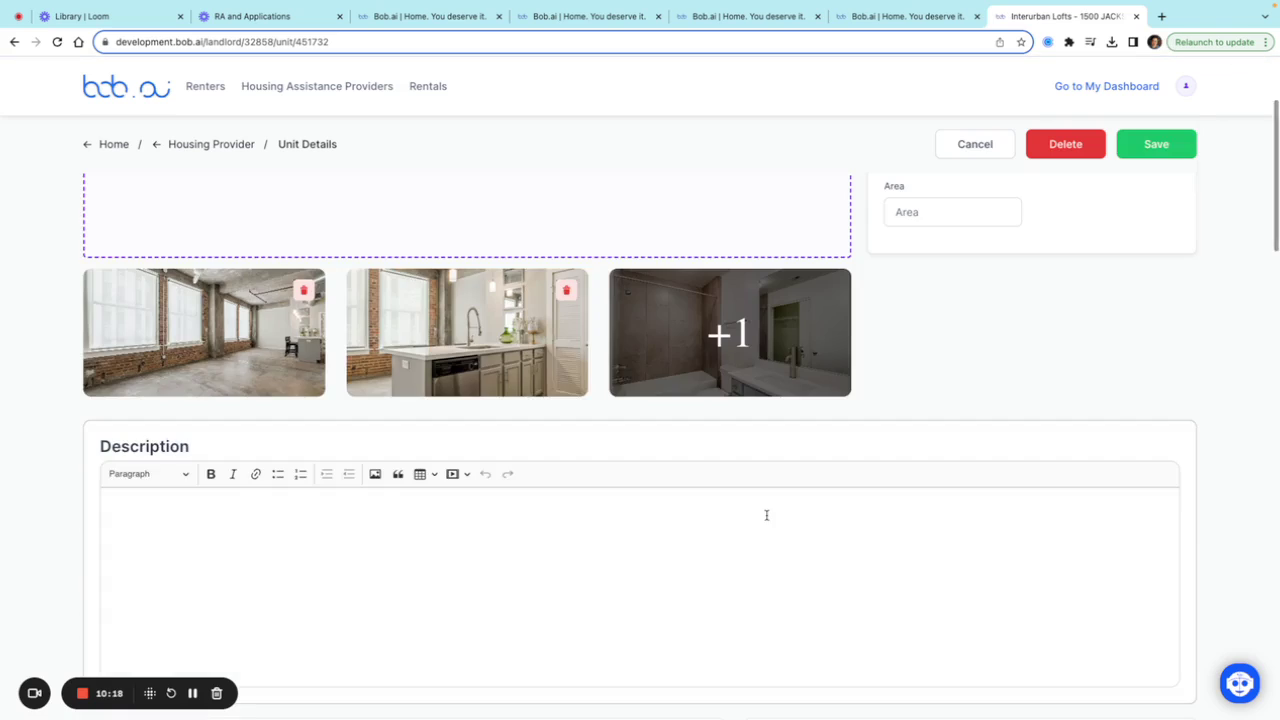
scroll(861, 490, "up", 2)
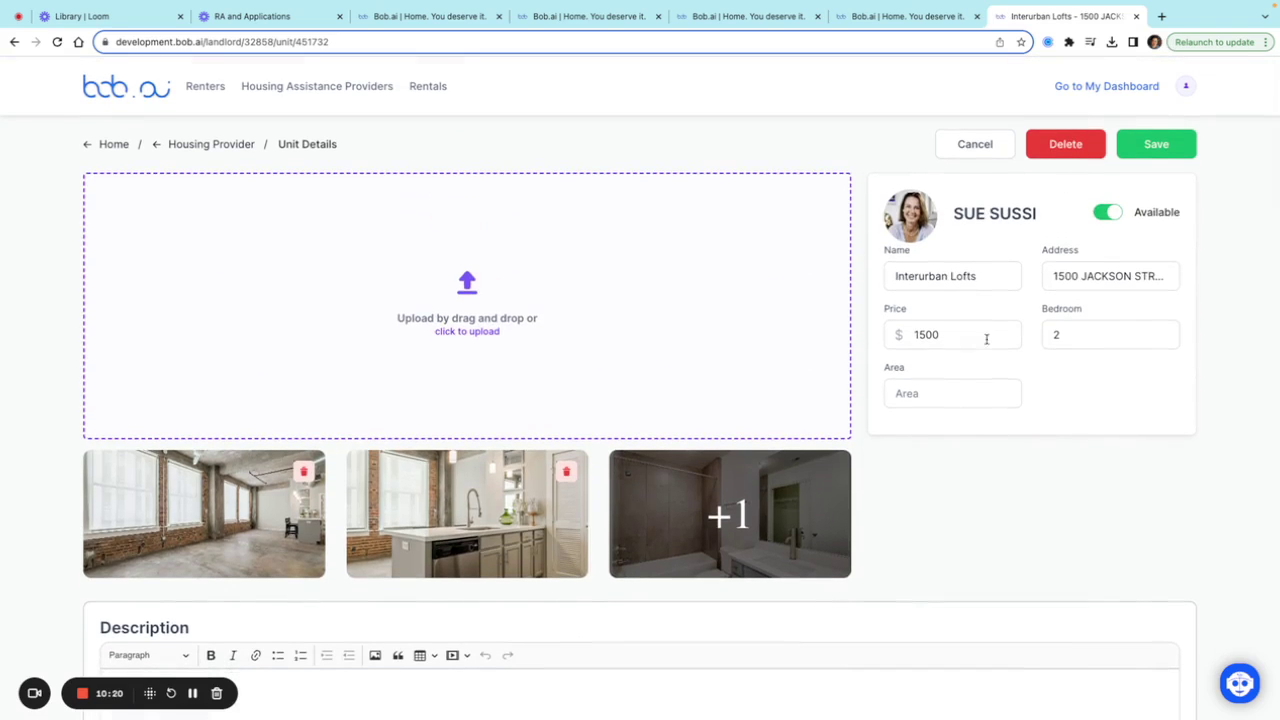
scroll(743, 355, "down", 5)
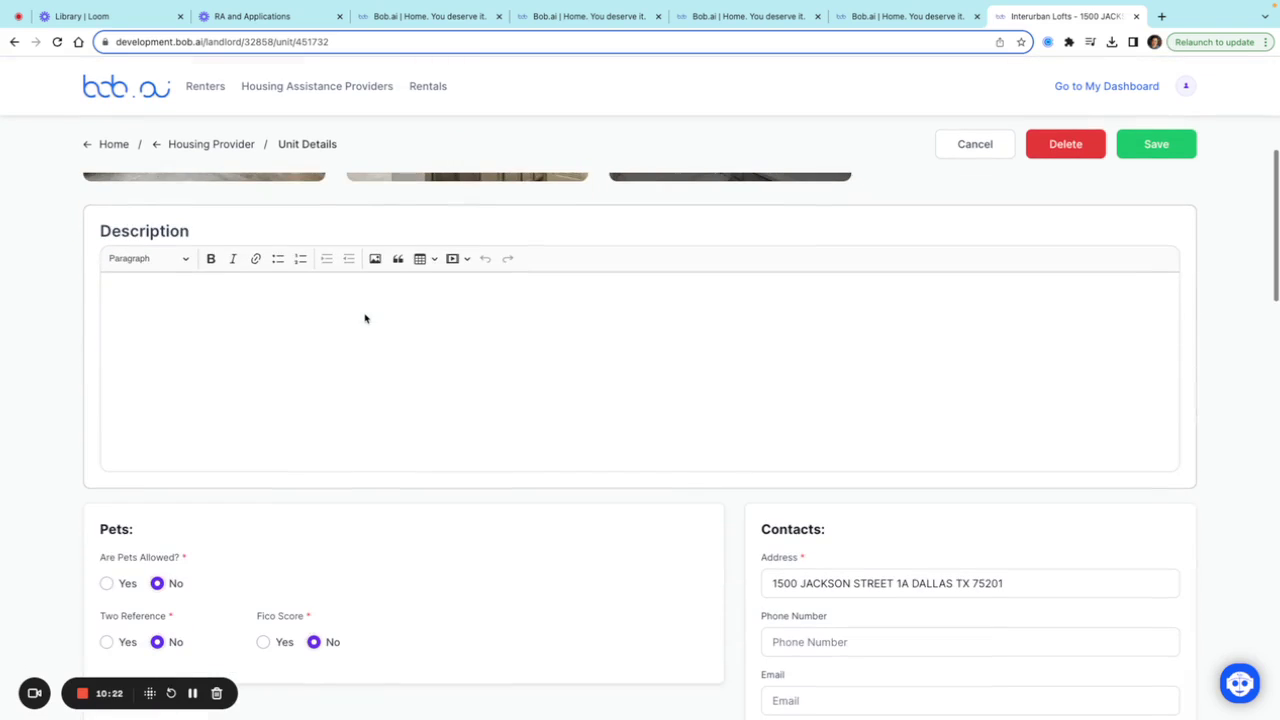
left_click(364, 314)
scroll(364, 314, "down", 4)
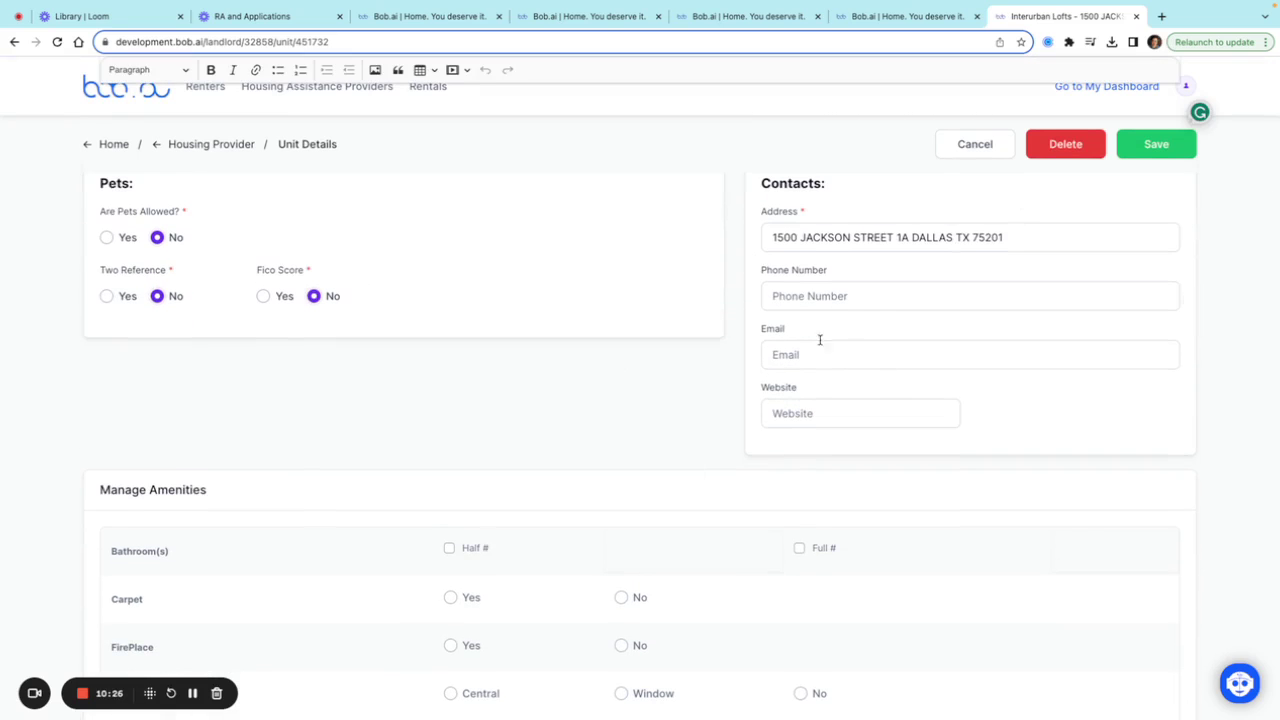
scroll(582, 388, "down", 5)
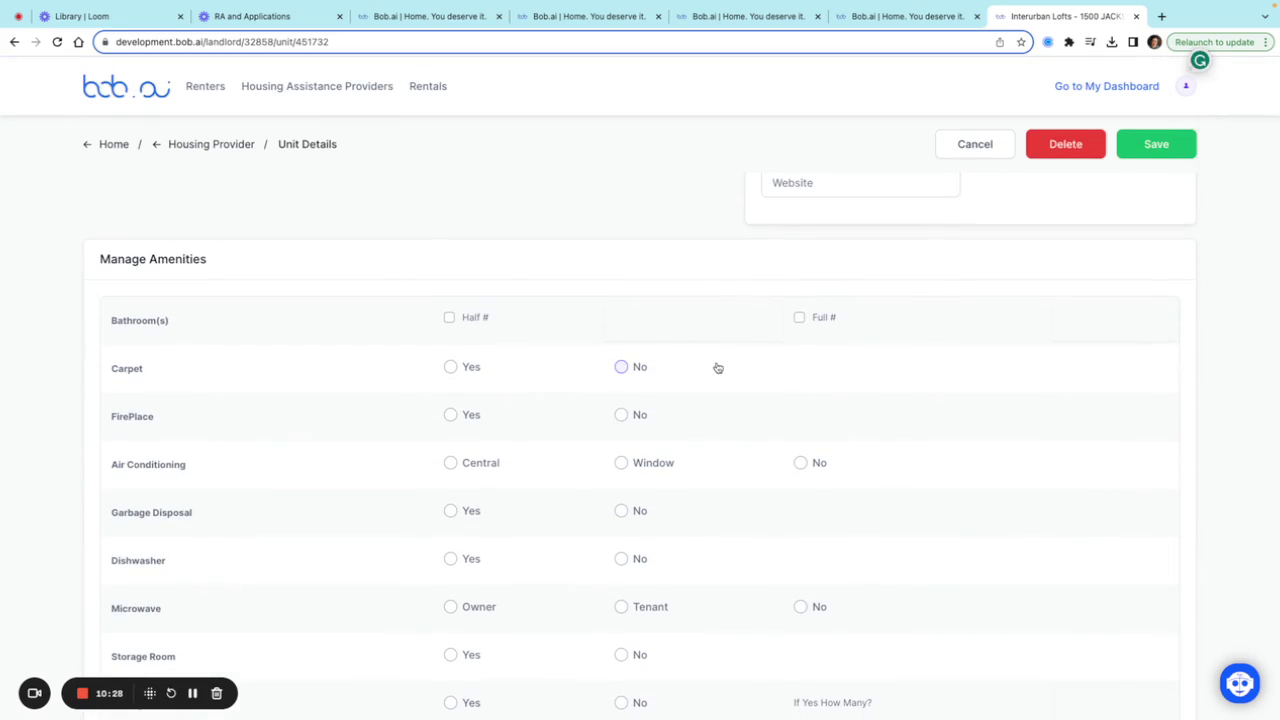
left_click(805, 325)
left_click(1076, 325)
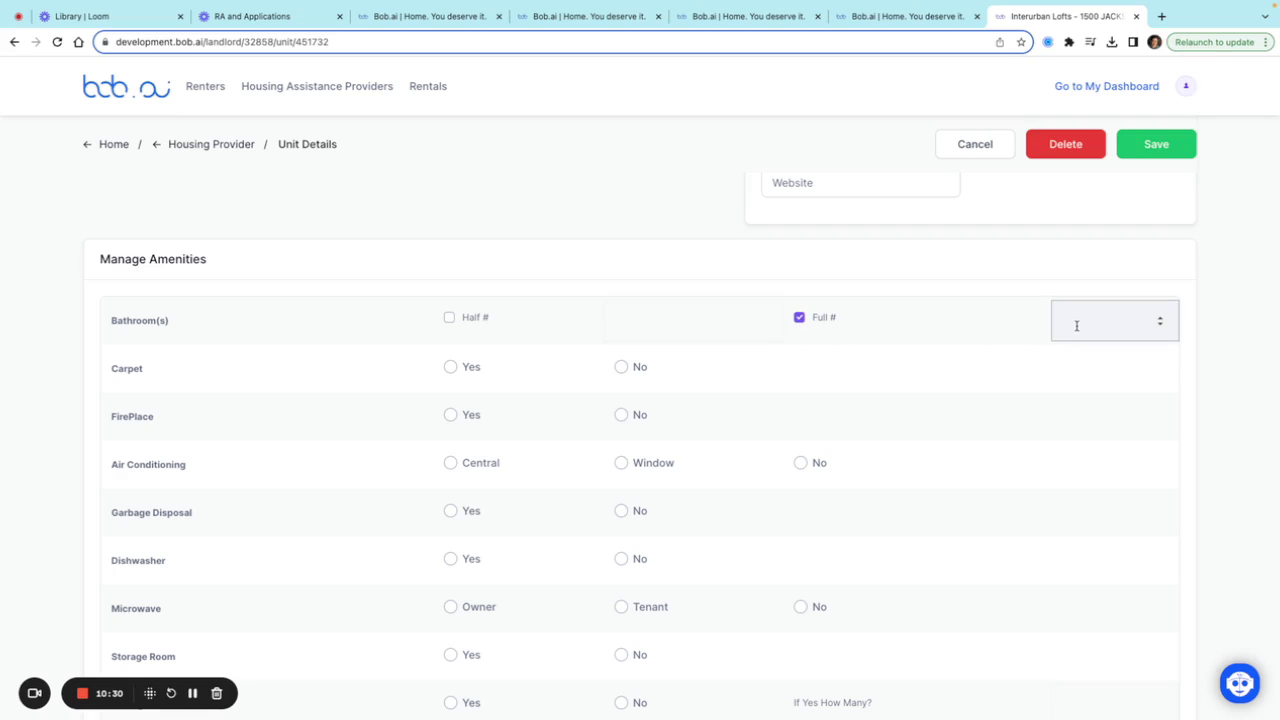
Step: Set no carpet or fireplace, central AC, garbage disposal, dishwasher, and an owner-provided microwave
left_click(452, 367)
left_click(621, 367)
left_click(621, 415)
scroll(623, 420, "down", 2)
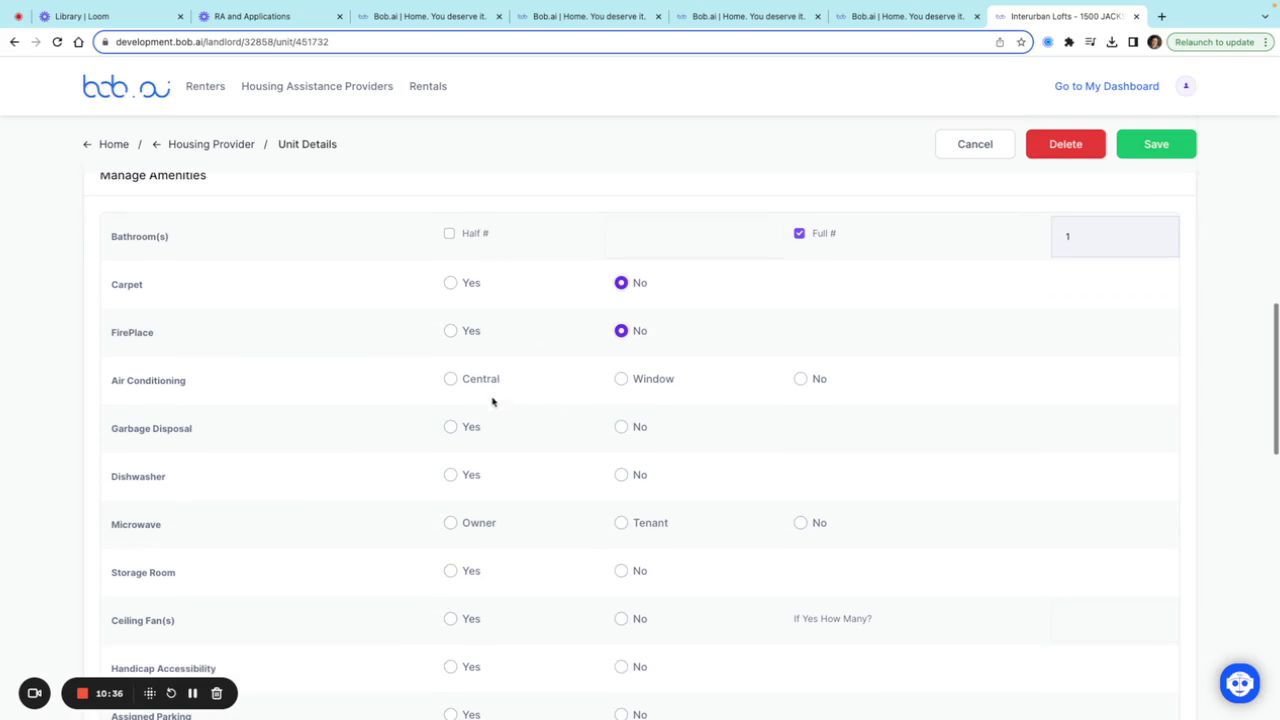
left_click(484, 387)
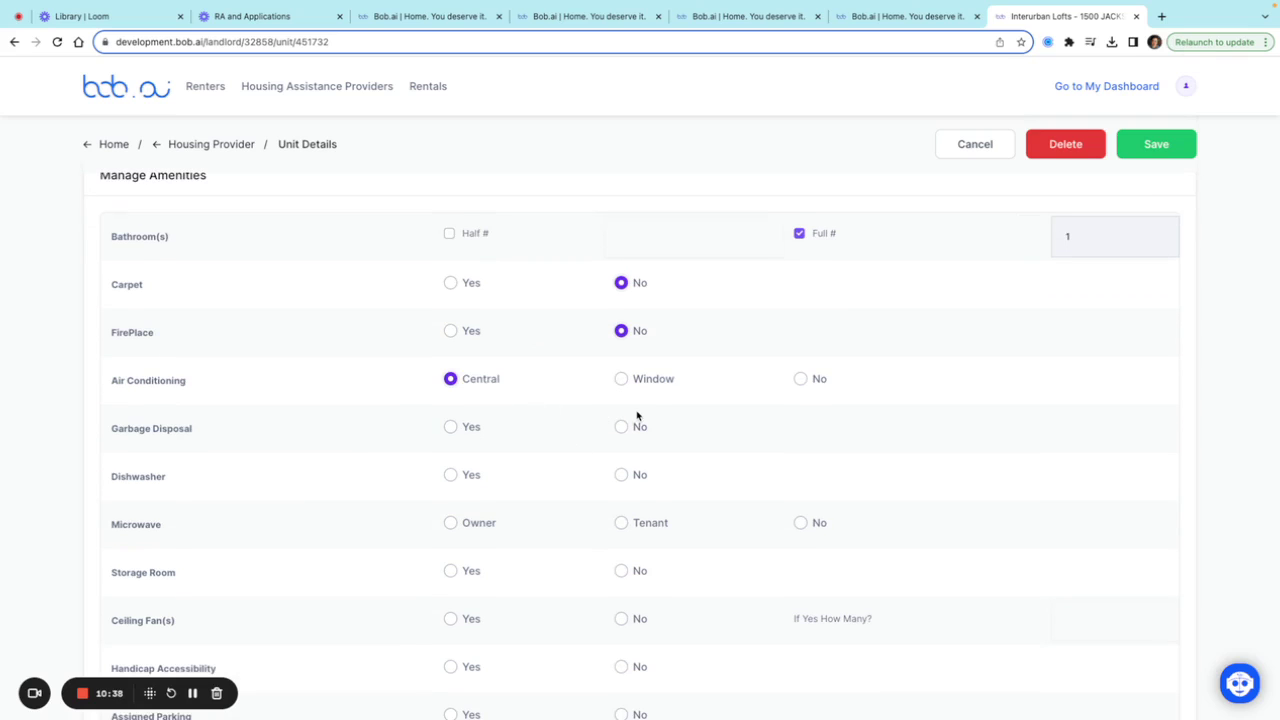
left_click(466, 428)
left_click(469, 477)
scroll(469, 477, "down", 3)
left_click(491, 377)
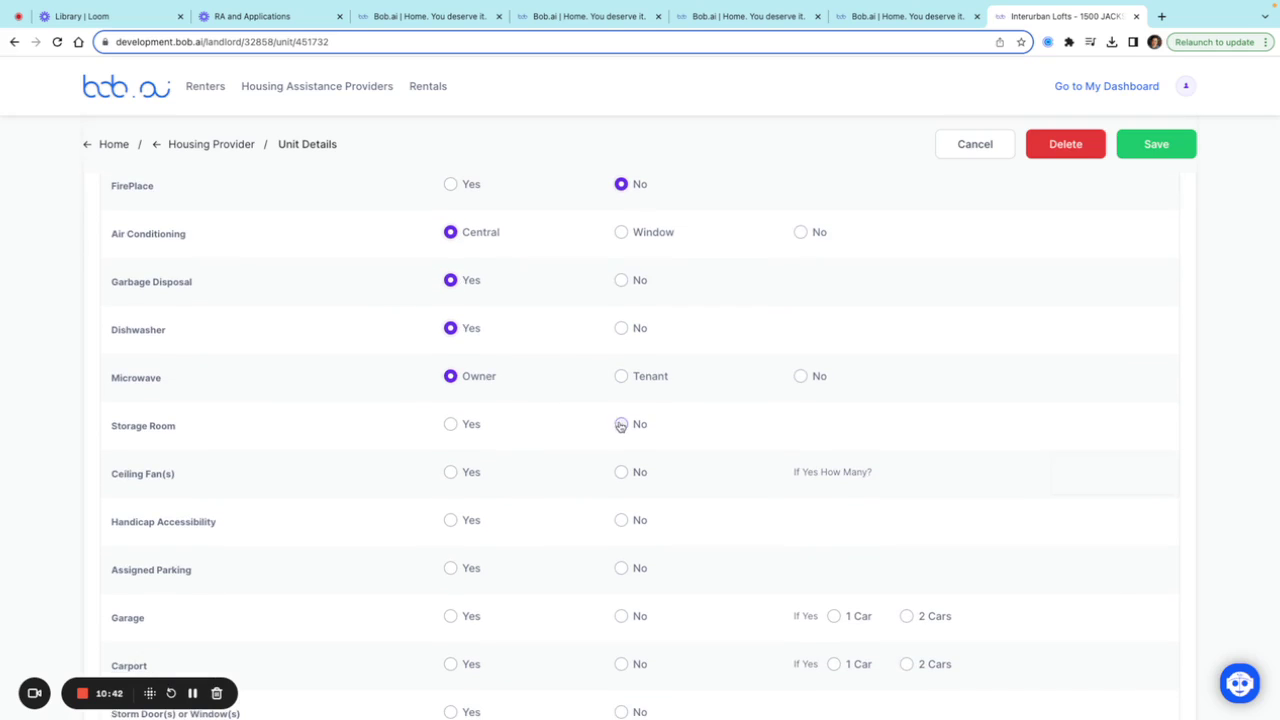
Step: Add ceiling fans with count, handicap access, and a garage; no assigned parking, carport, or storm doors
scroll(494, 440, "down", 2)
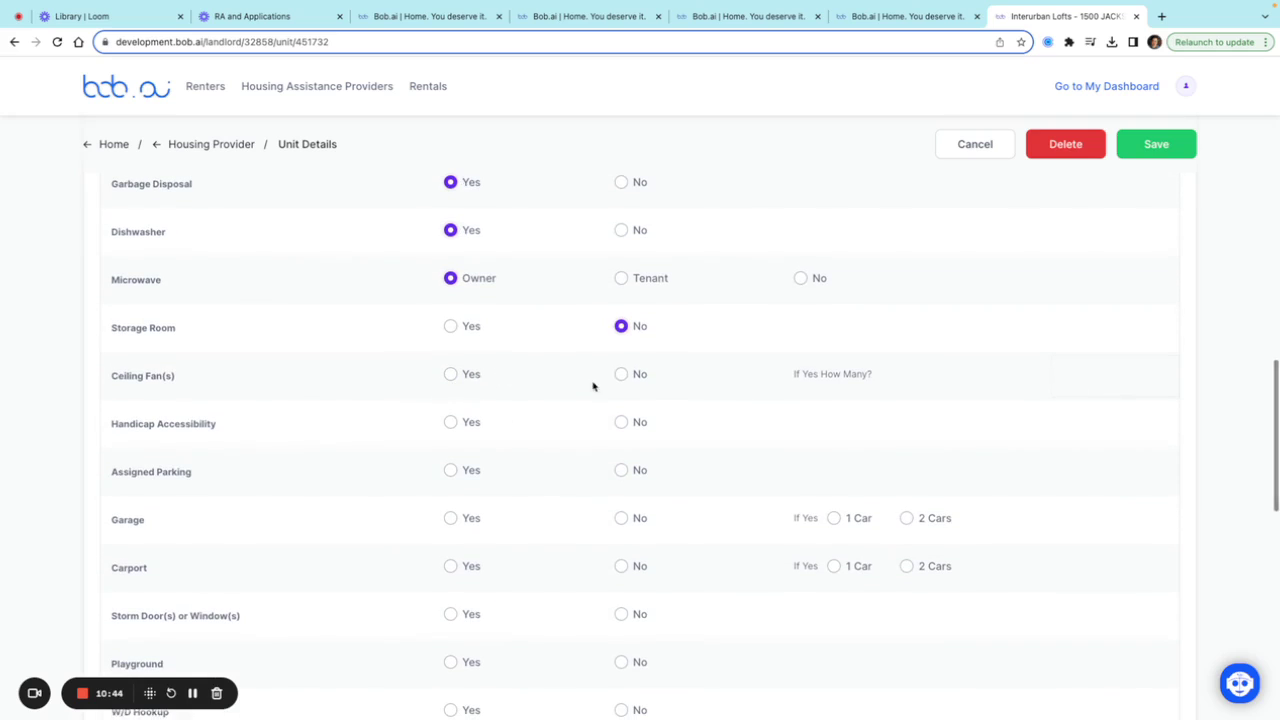
left_click(451, 375)
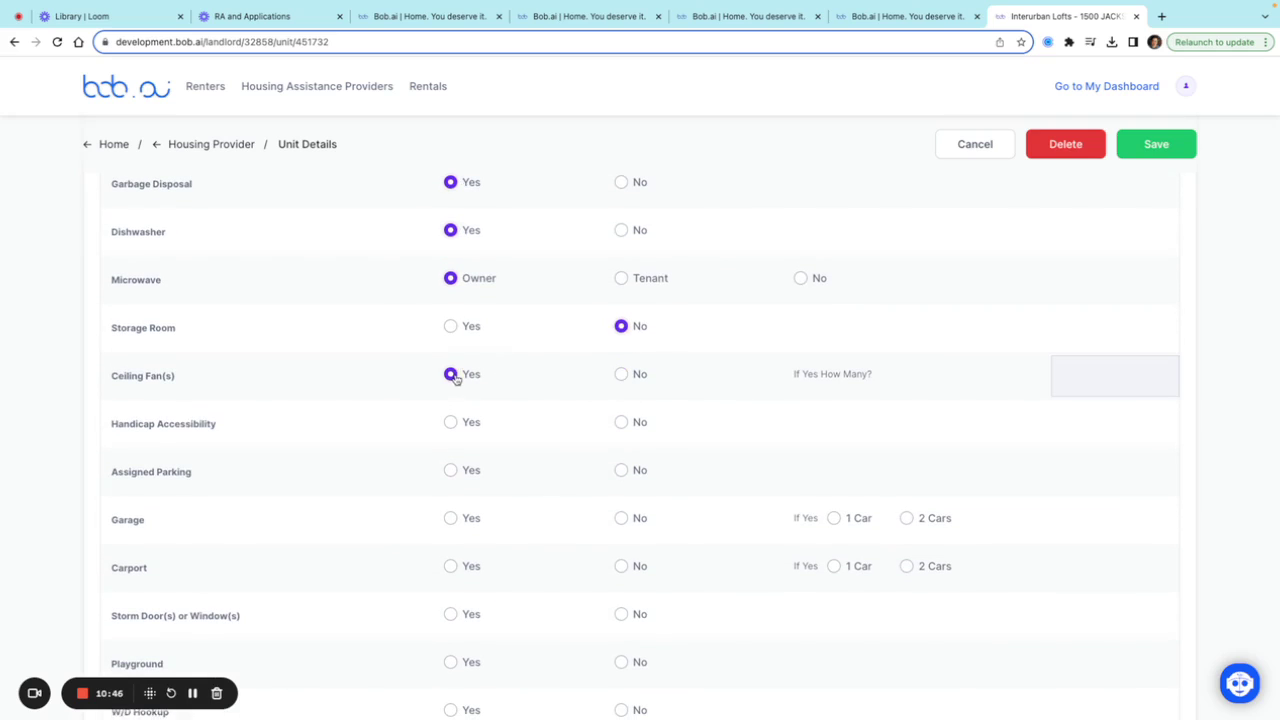
left_click(1069, 378)
left_click(451, 422)
scroll(557, 381, "down", 2)
left_click(624, 372)
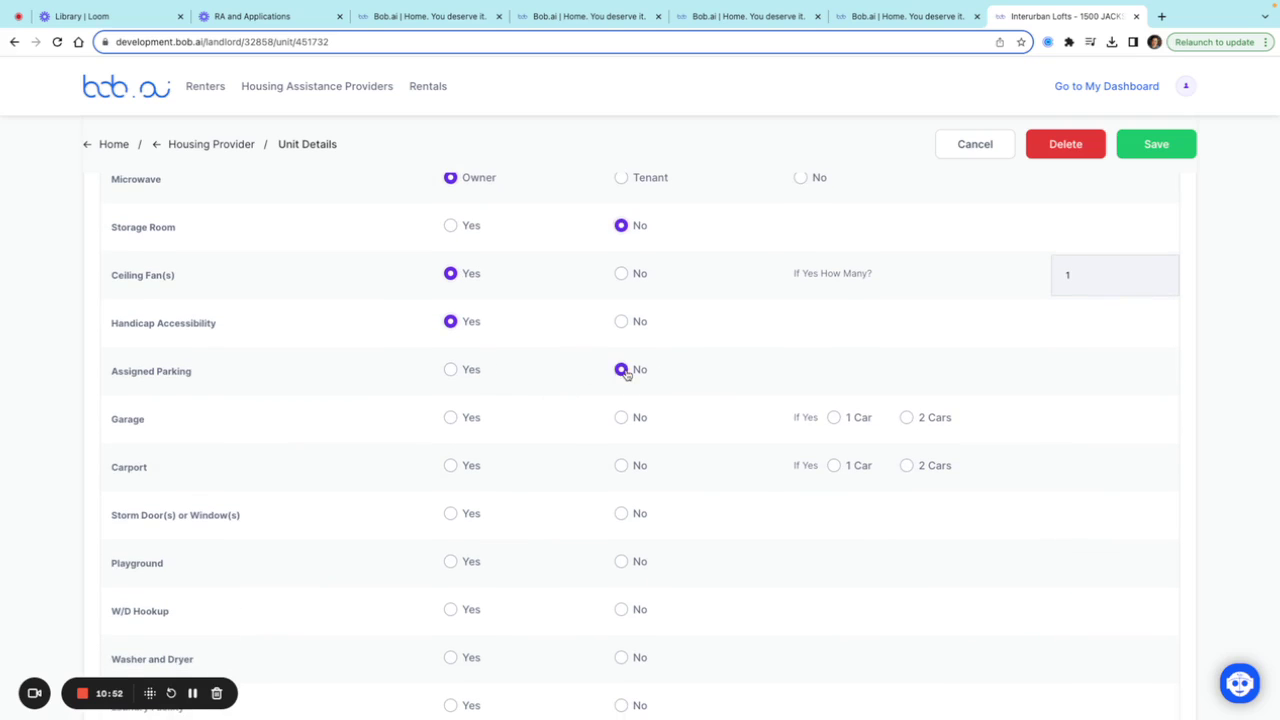
scroll(600, 323, "down", 3)
left_click(470, 284)
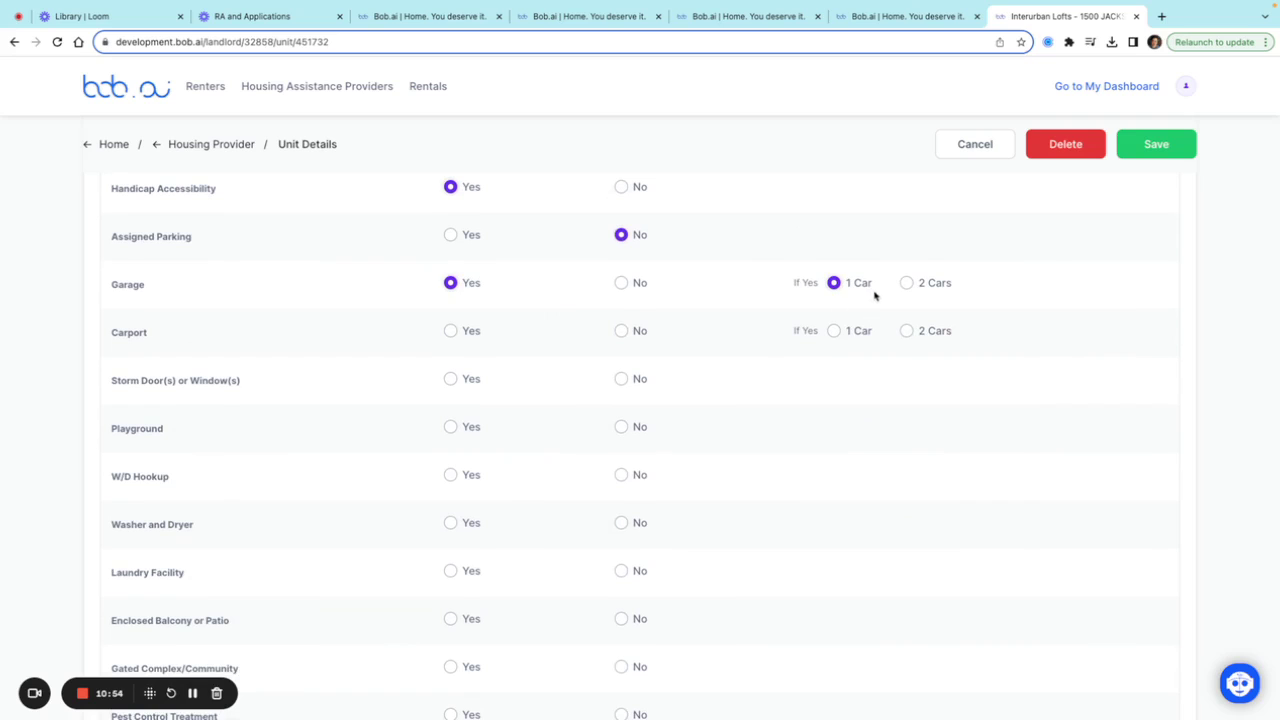
left_click(621, 331)
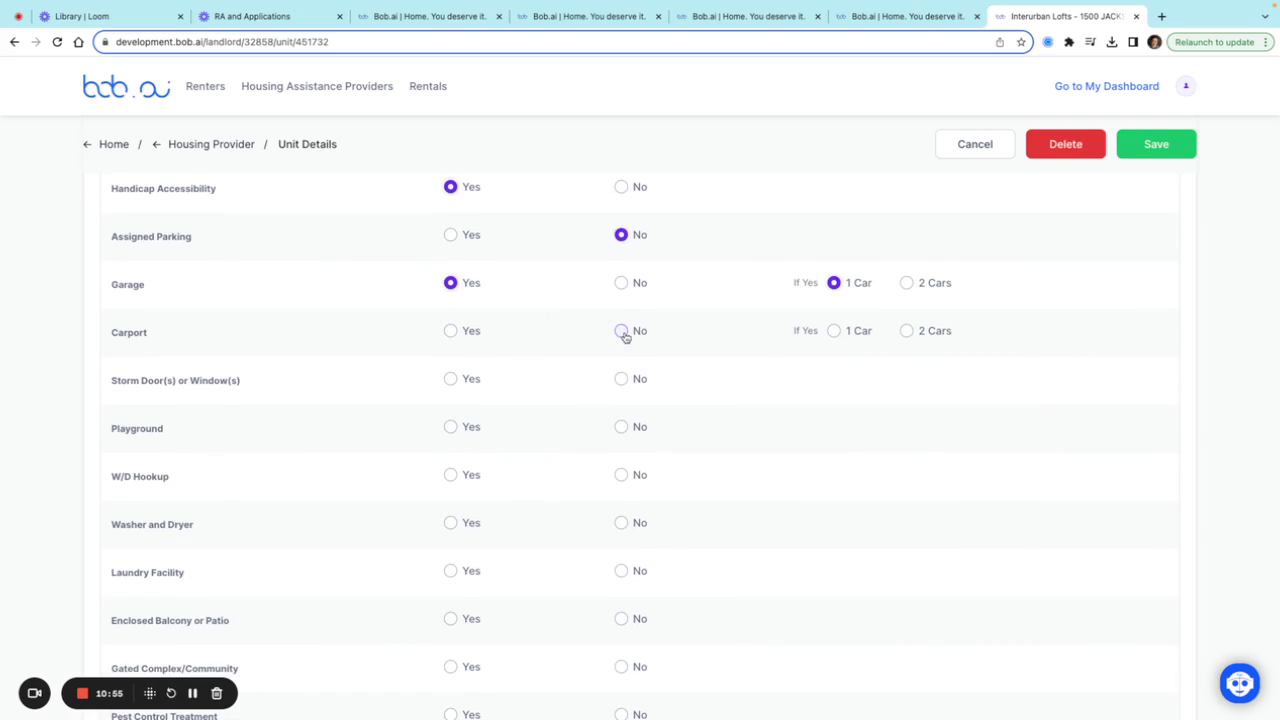
left_click(621, 381)
Step: Mark W/D hookup, washer/dryer, pest control and pool yes; playground, laundry, balcony, gate, lawn care no
scroll(622, 380, "down", 3)
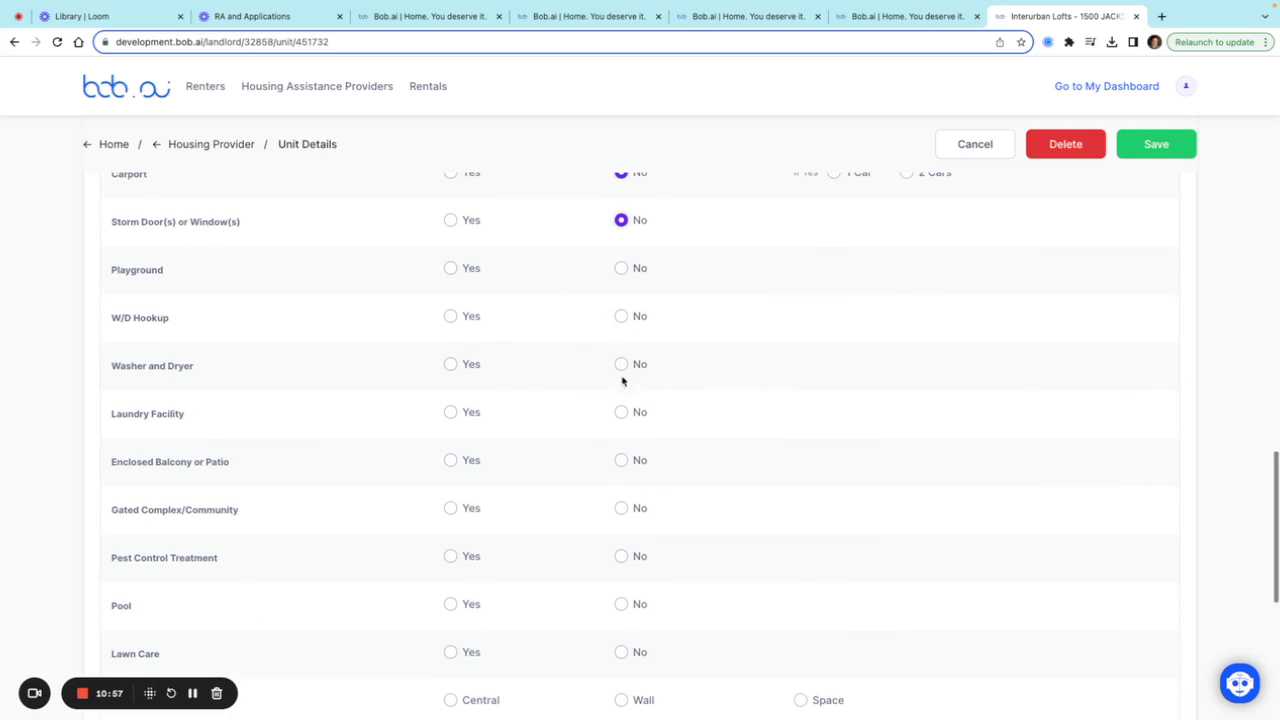
left_click(451, 317)
left_click(621, 268)
left_click(451, 364)
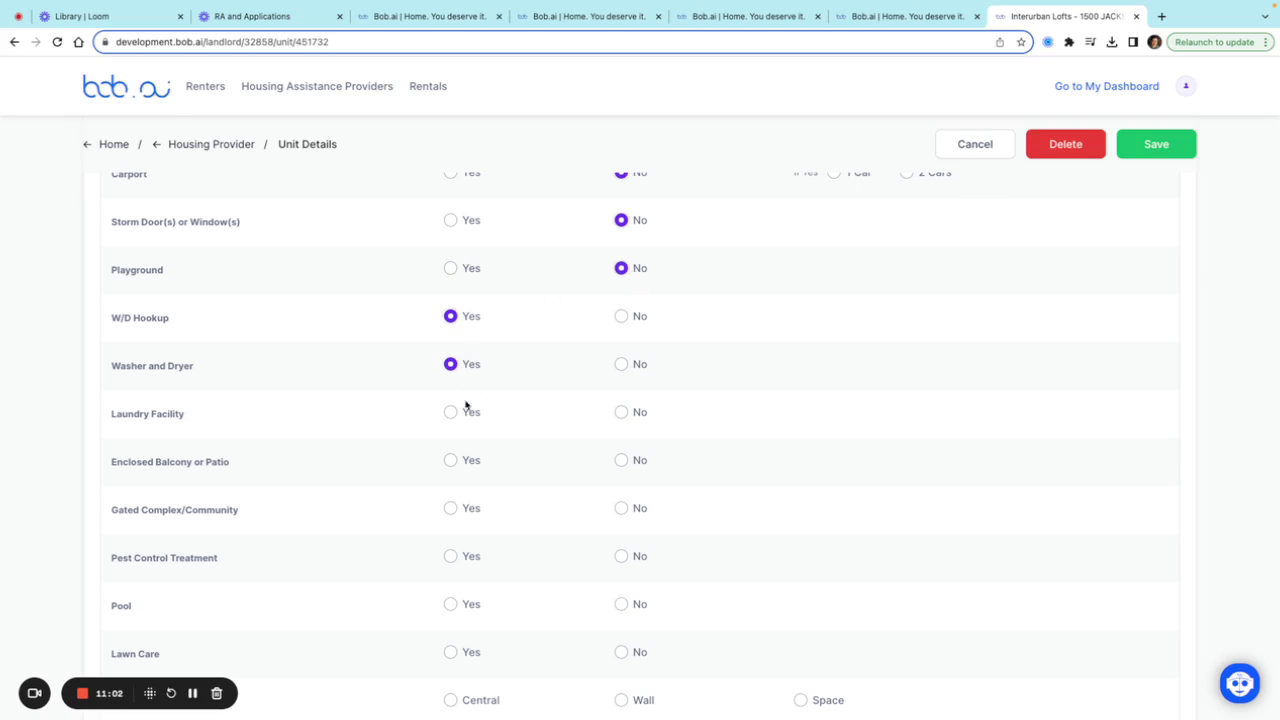
left_click(628, 415)
left_click(621, 460)
scroll(574, 386, "down", 3)
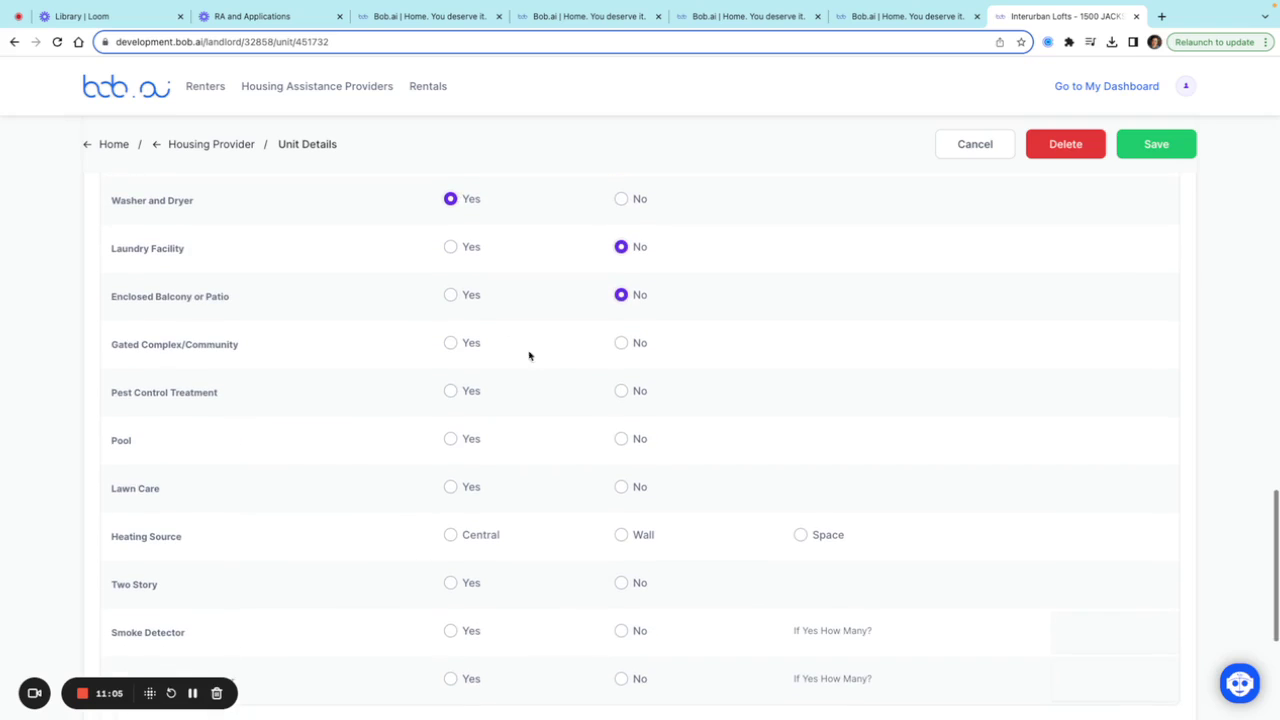
left_click(623, 343)
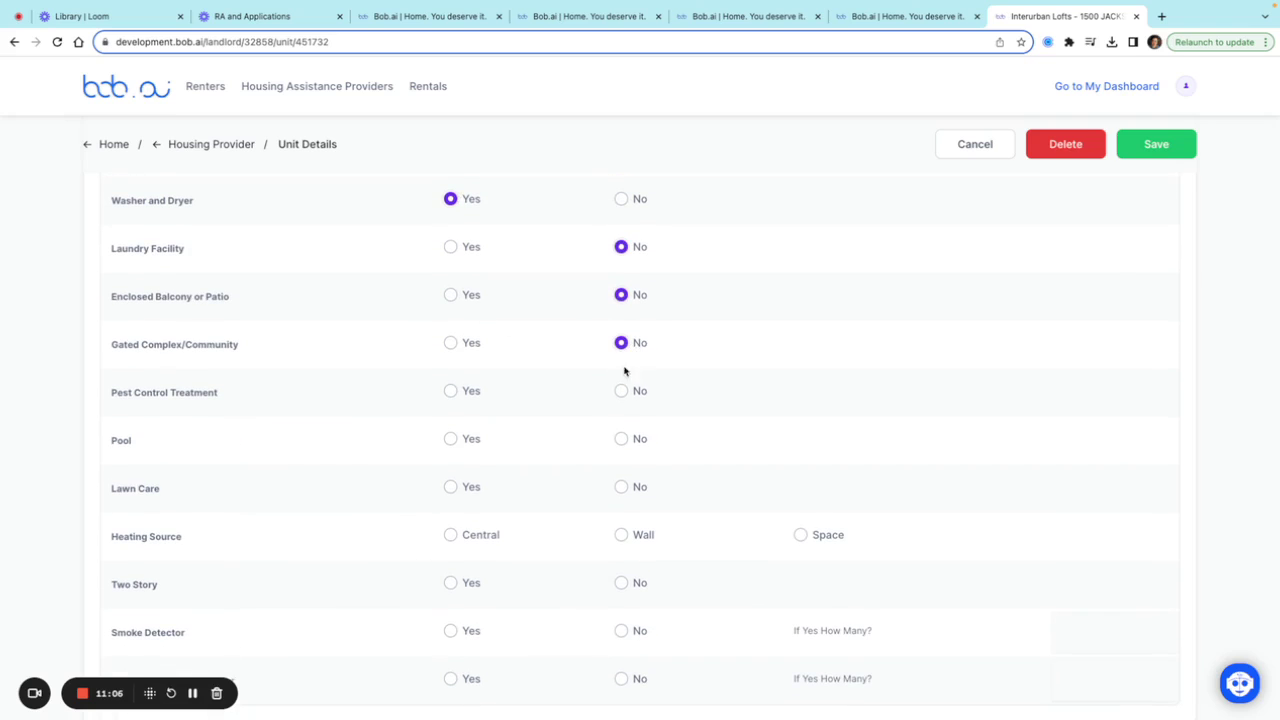
left_click(467, 393)
left_click(452, 444)
left_click(623, 488)
Step: Set central heating, not two story, smoke and carbon monoxide detectors (count 1), and save
scroll(511, 320, "down", 3)
left_click(481, 362)
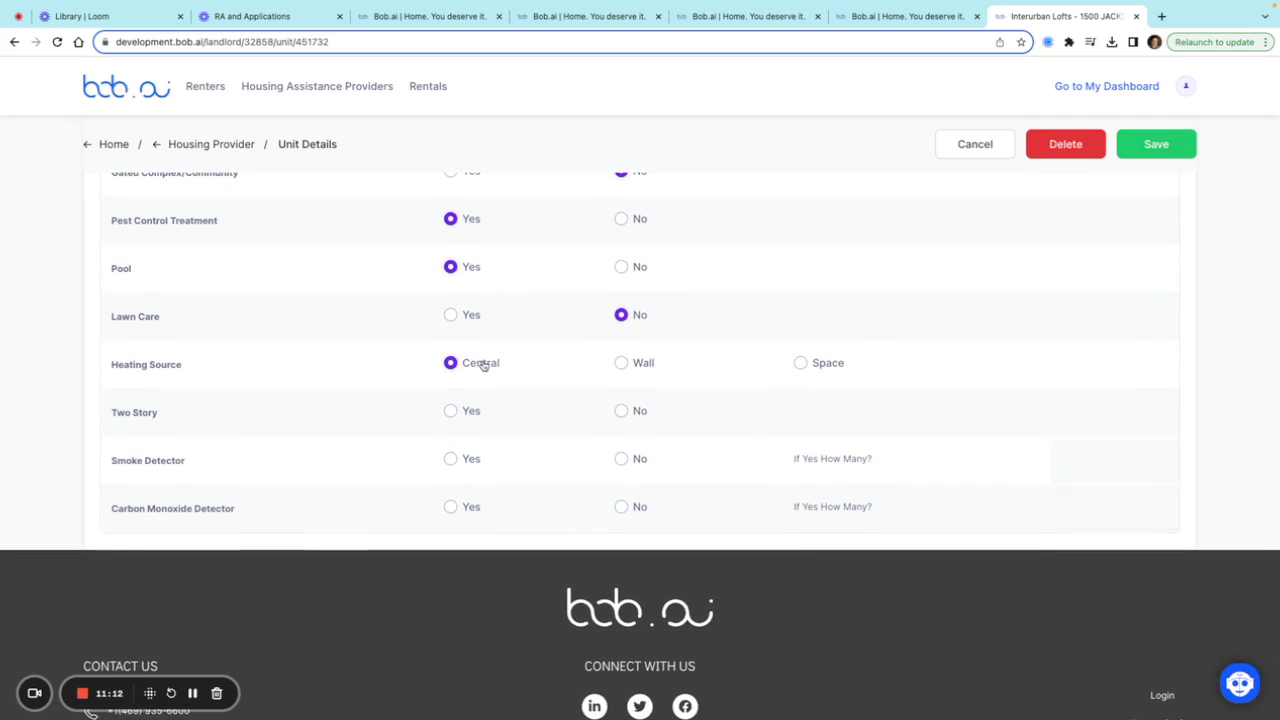
left_click(625, 411)
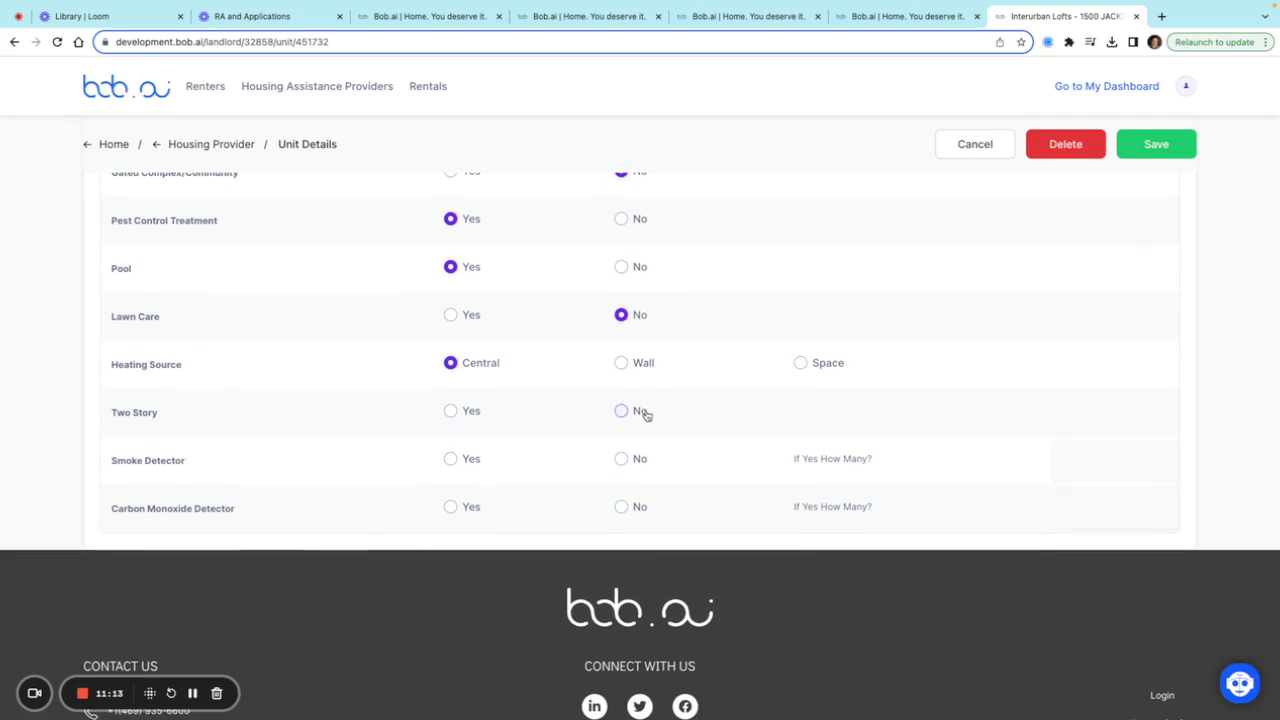
left_click(452, 459)
left_click(454, 507)
left_click(1113, 459)
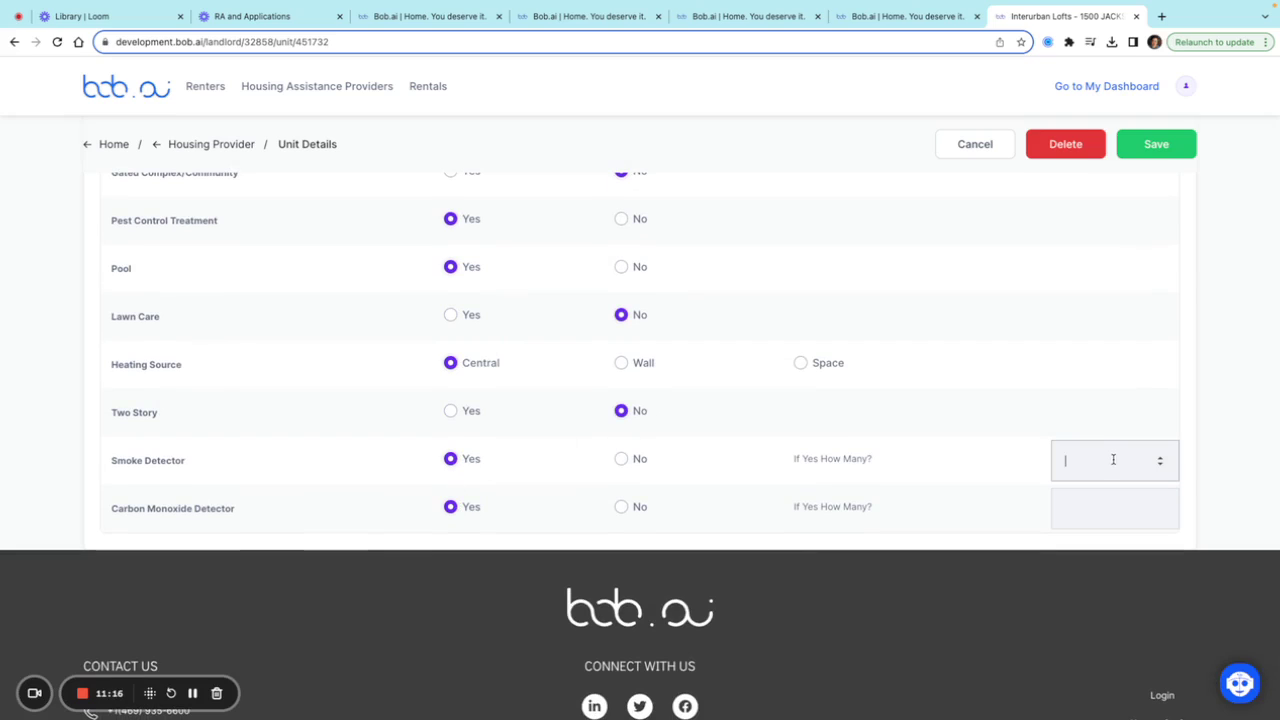
left_click(1126, 500)
type("1")
left_click(1150, 144)
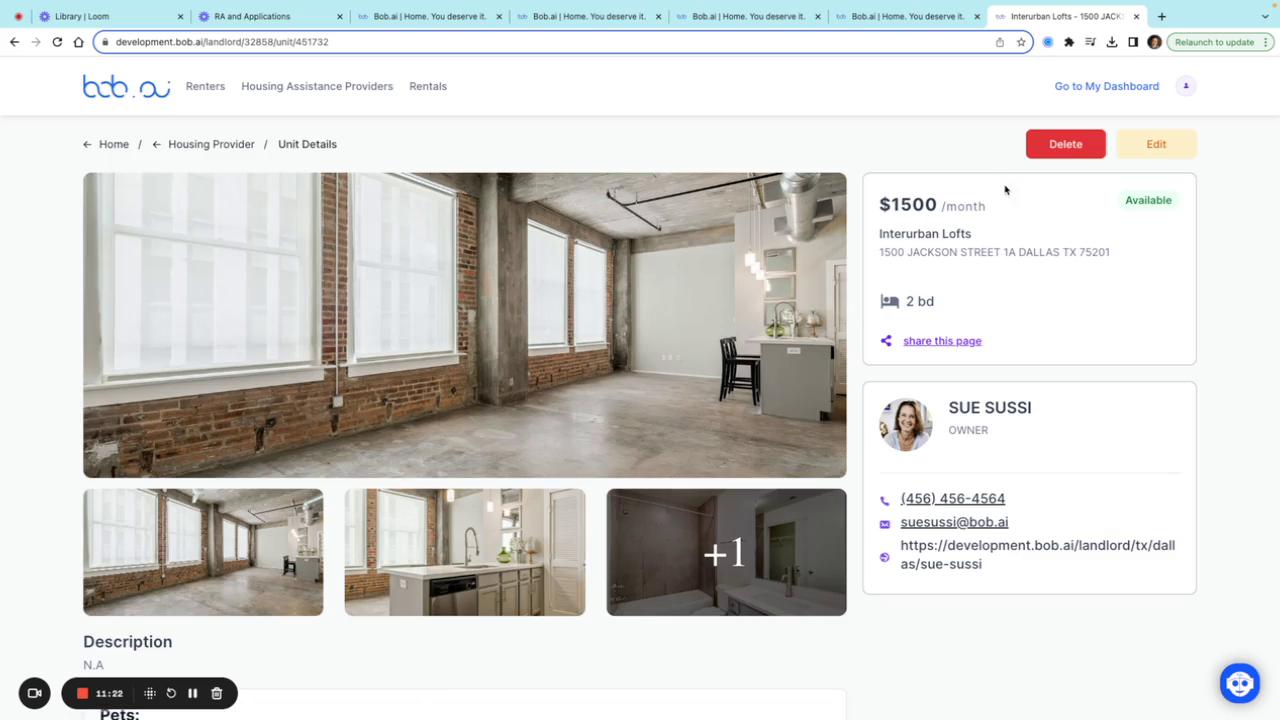
Step: Return to the Housing Provider profile and then to the landlord's dashboard
left_click(225, 147)
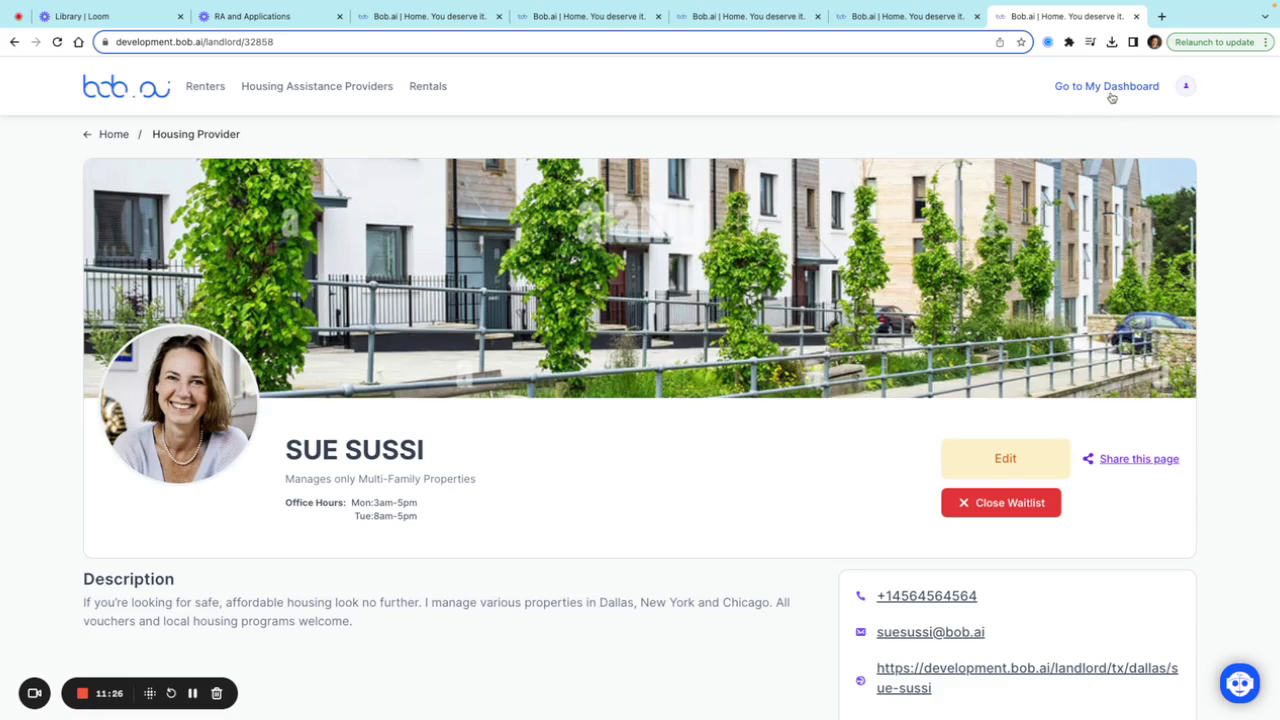
left_click(1107, 87)
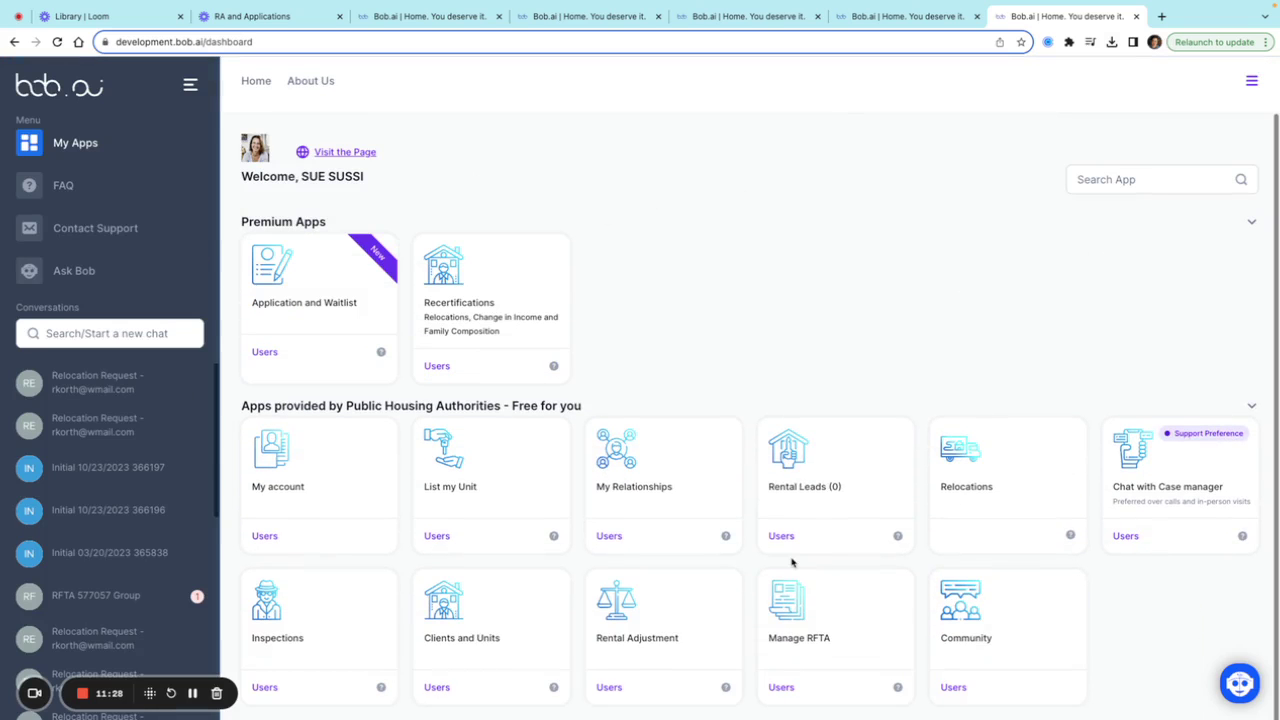